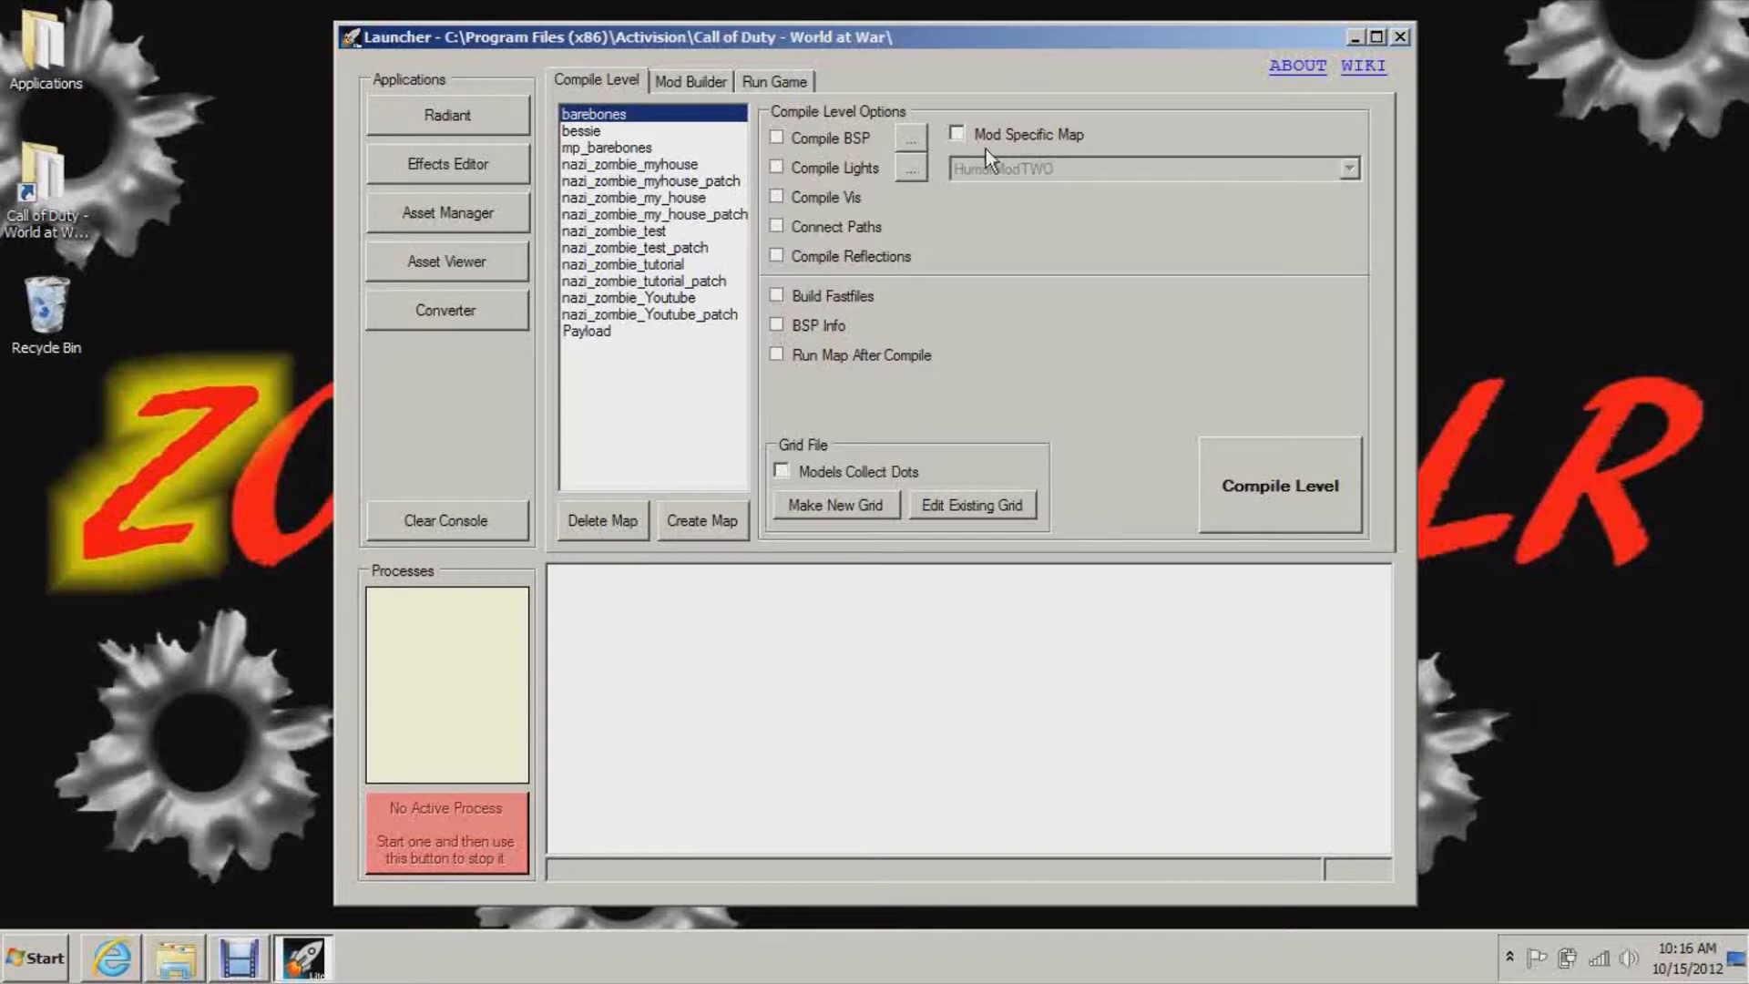
Step: Check the Mod Builder tab, return to Compile Level, and launch the Radiant editor
{"action": "left_click", "coordinate": [681, 81]}
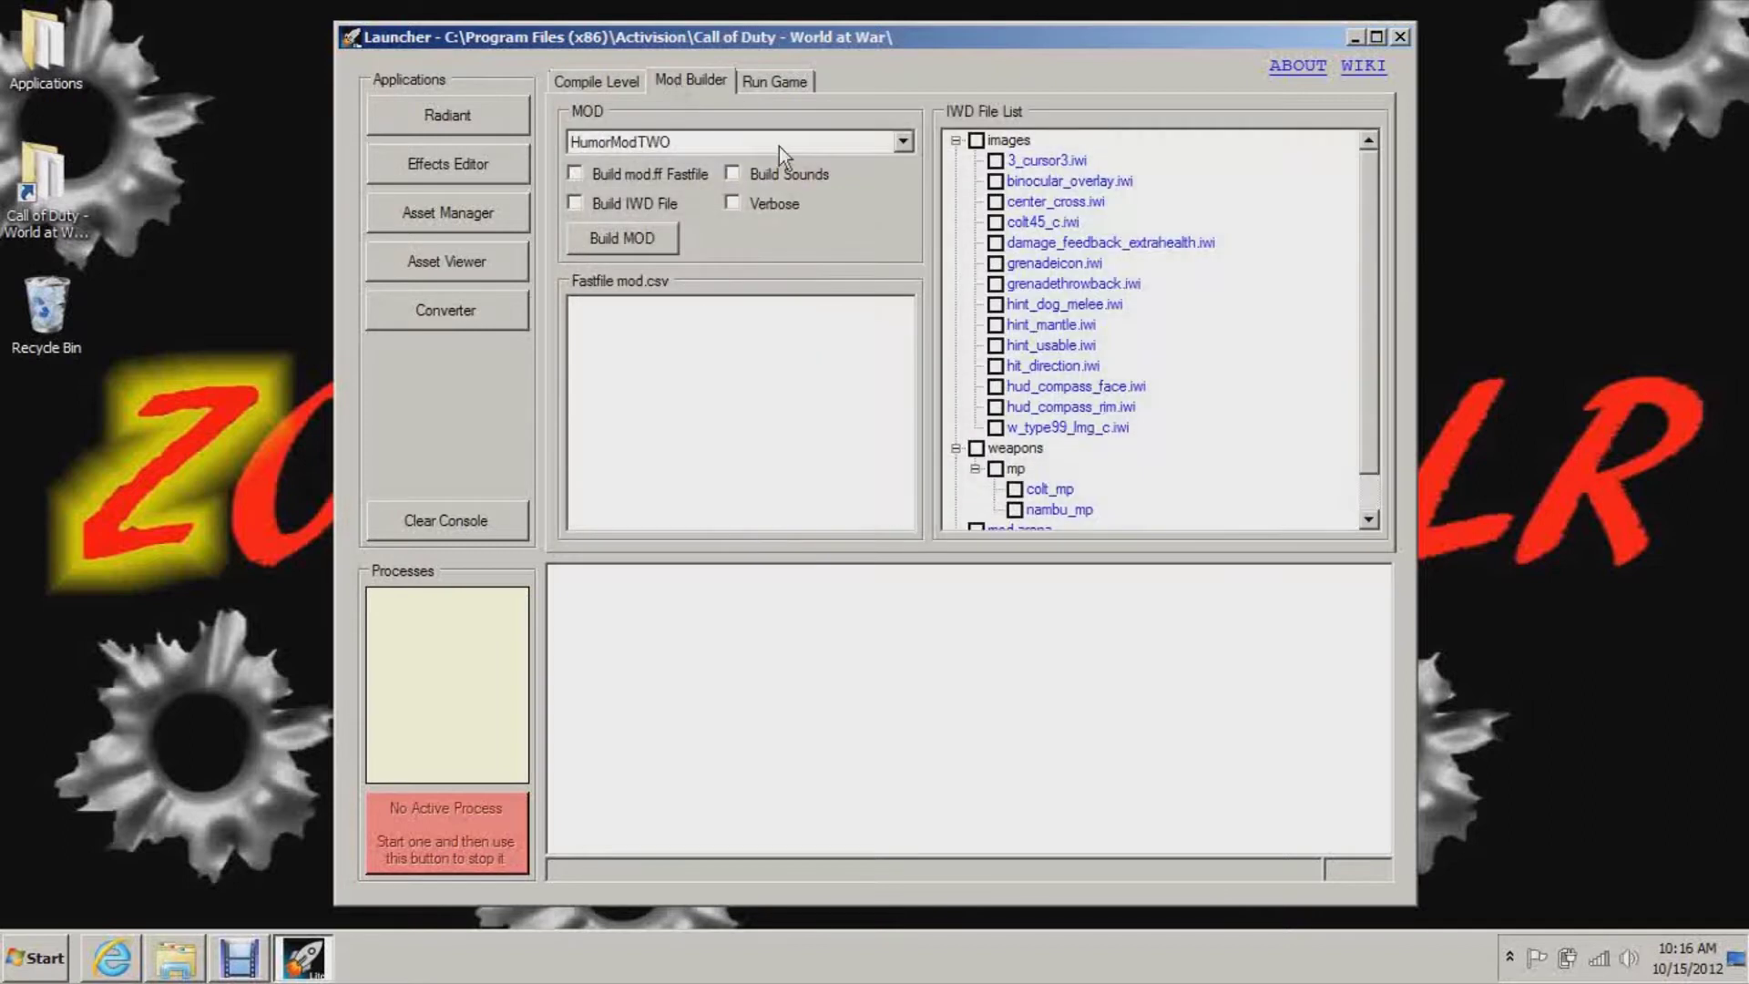
{"action": "left_click", "coordinate": [597, 81]}
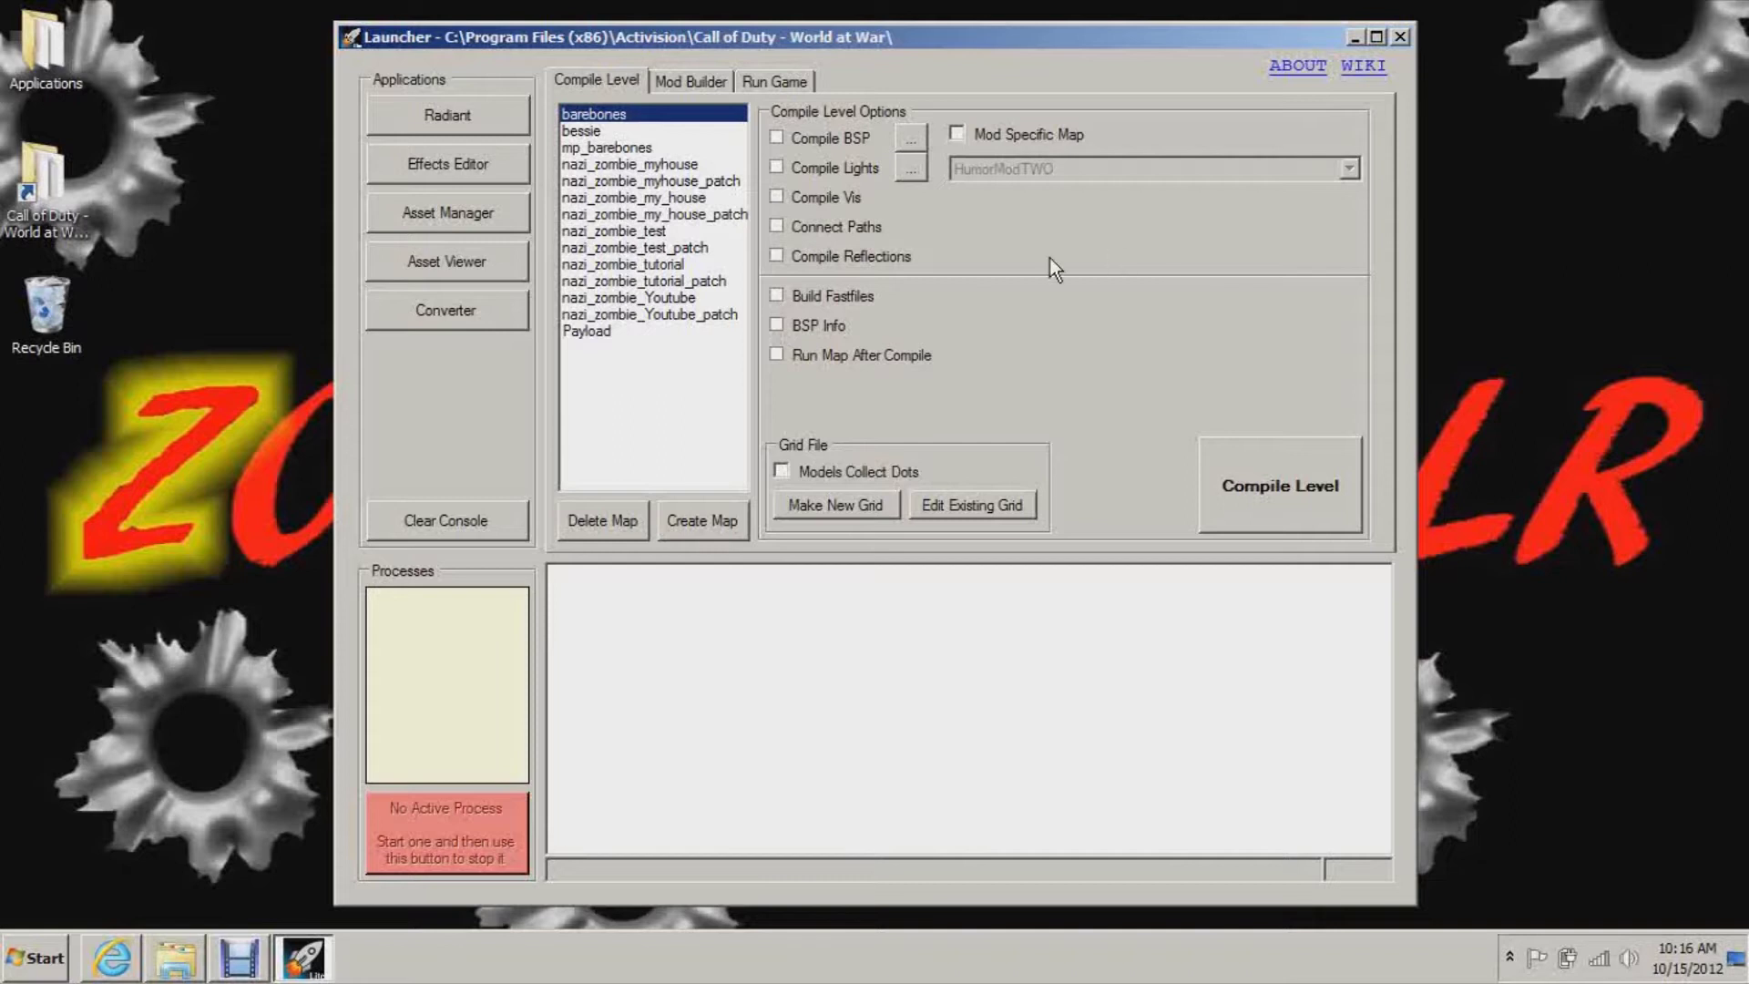
{"action": "left_click", "coordinate": [474, 116]}
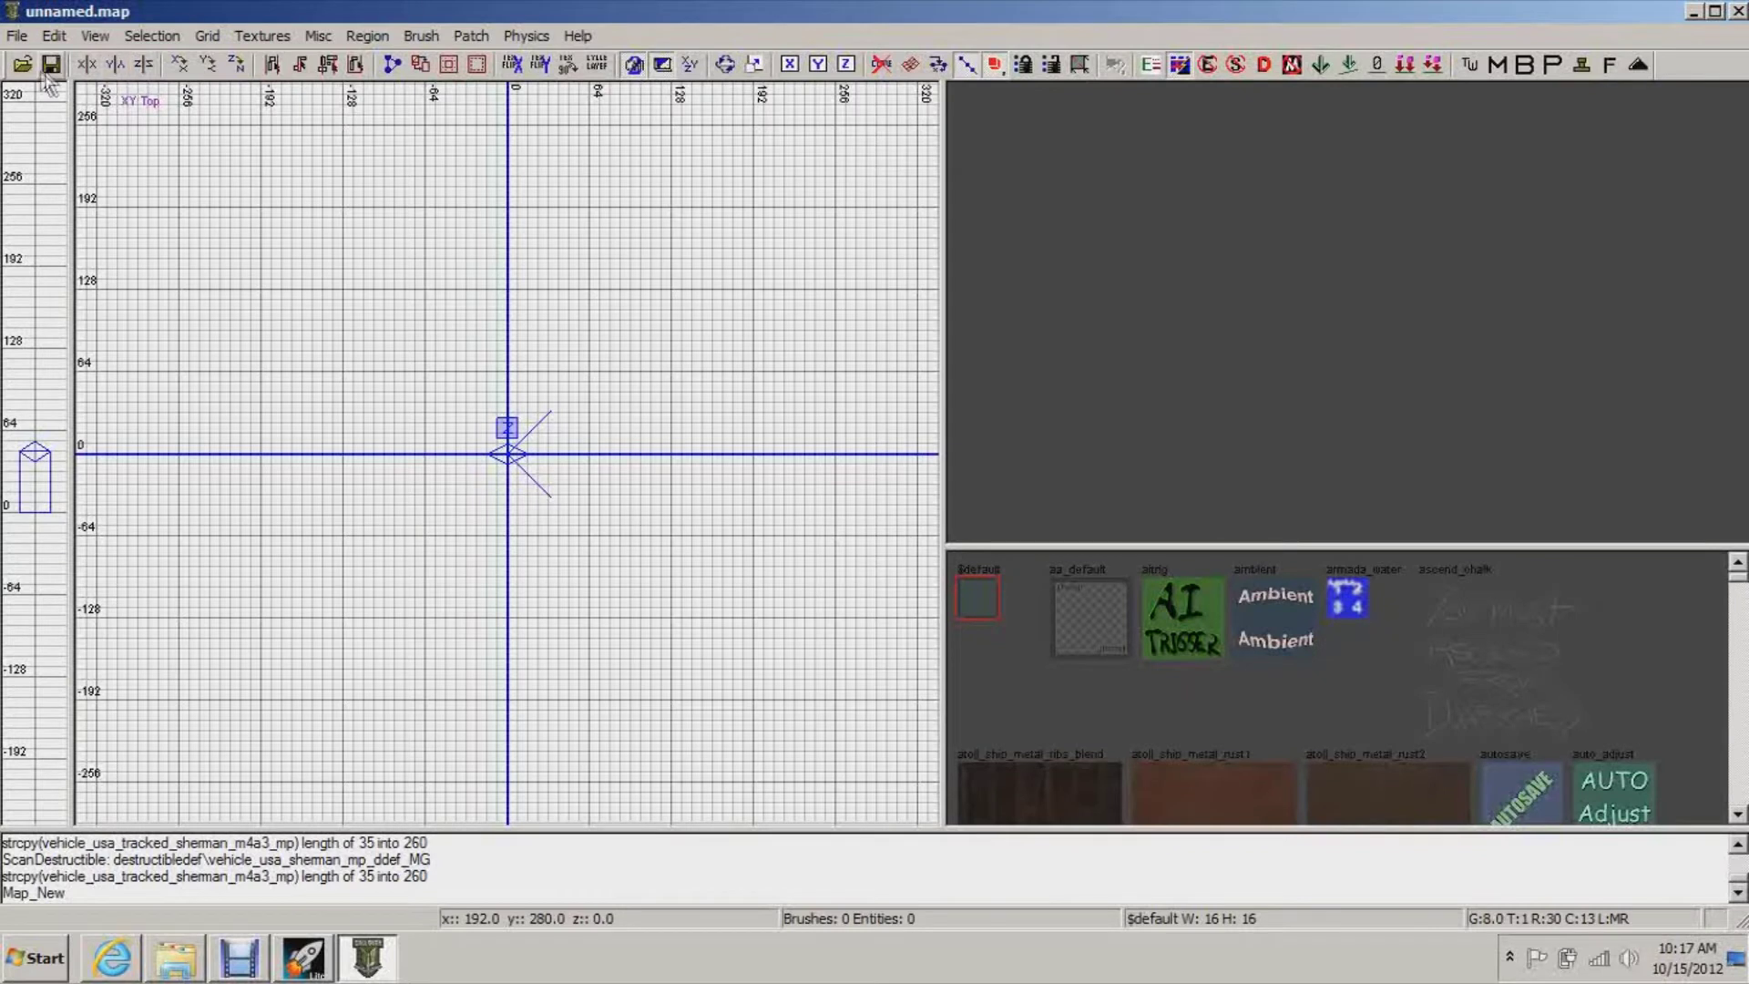
Step: Open the nazi_zombie_Youtube.map file in Radiant
{"action": "left_click", "coordinate": [23, 64]}
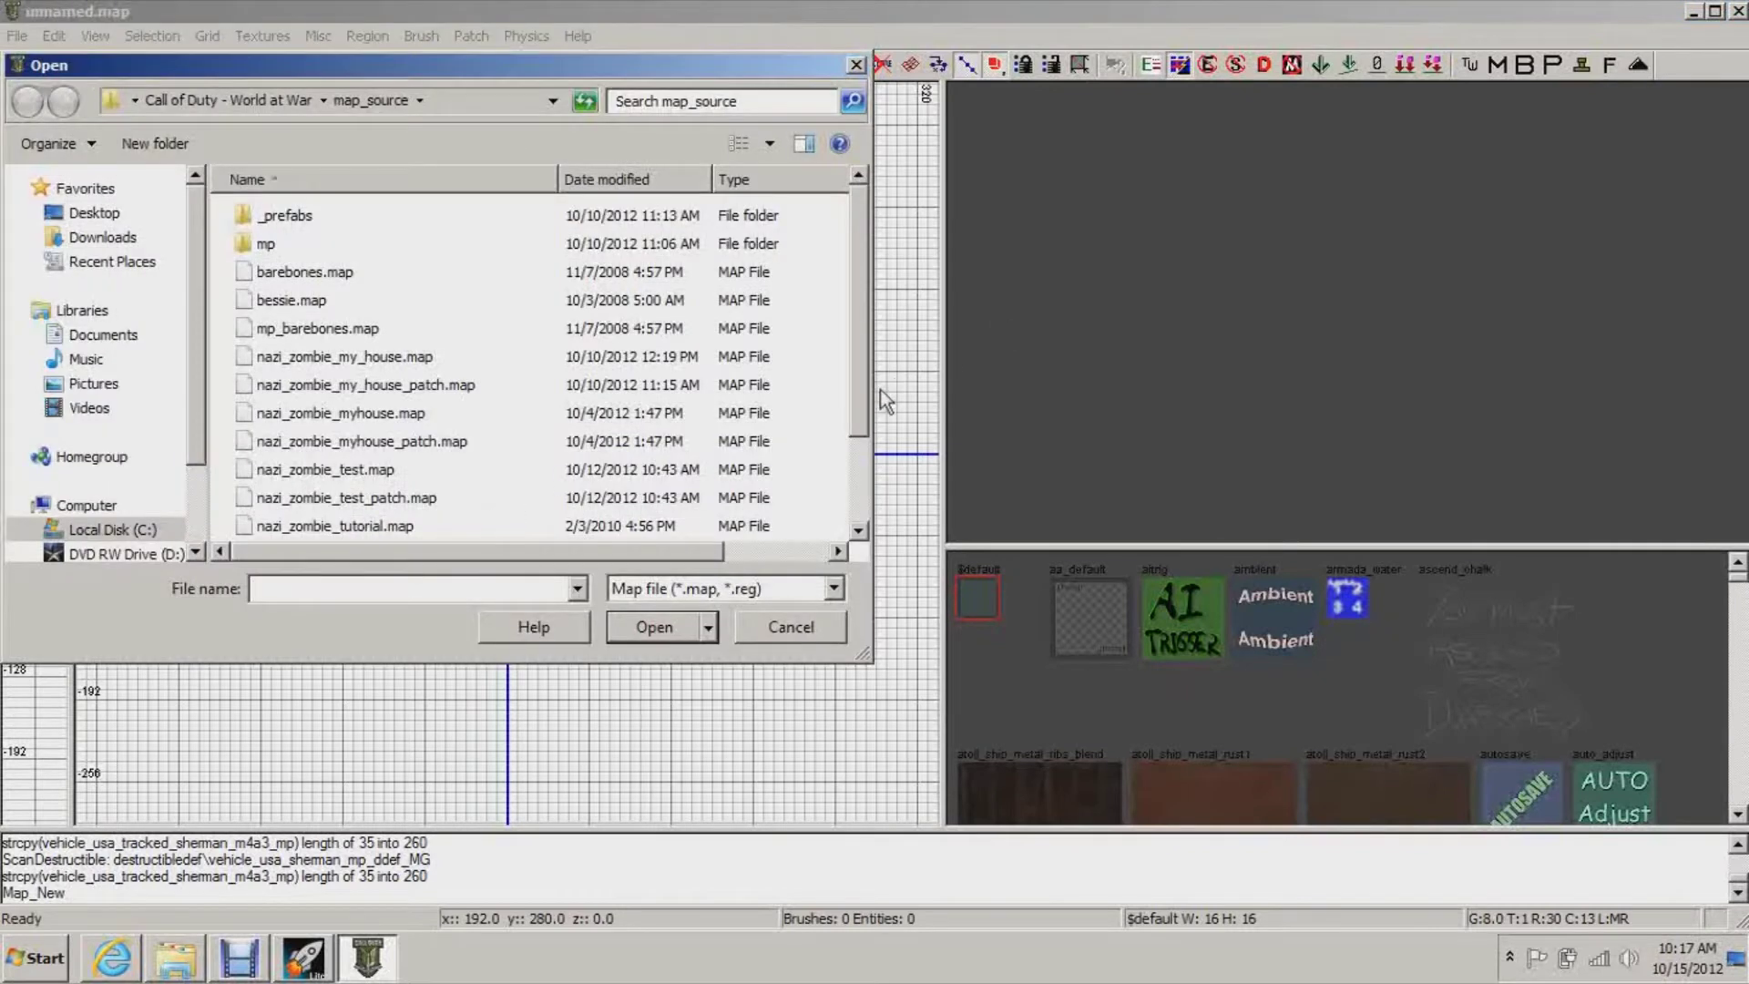
{"action": "scroll", "coordinate": [638, 474], "scroll_direction": "down", "scroll_amount": 1}
{"action": "double_click", "coordinate": [389, 496]}
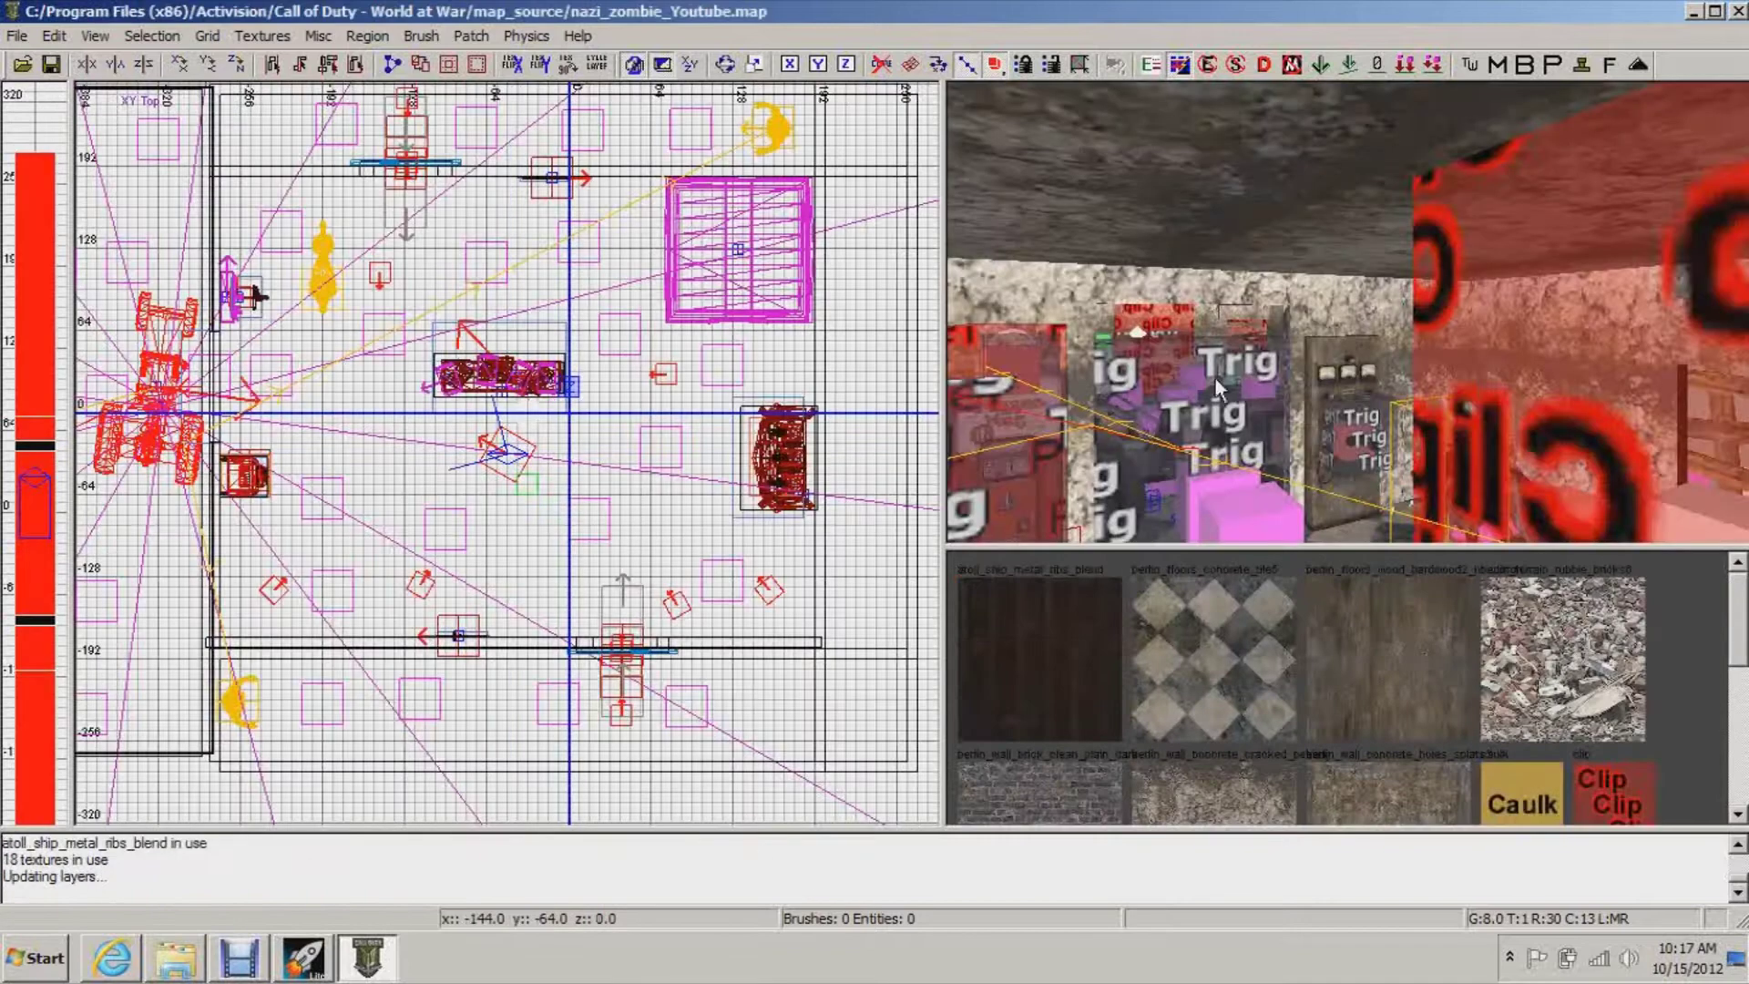
Step: Fly the 3D camera around the pink-box room and the Clip/Trig brushes, then close Radiant
{"action": "right_click", "coordinate": [1198, 380]}
{"action": "key", "text": "Up"}
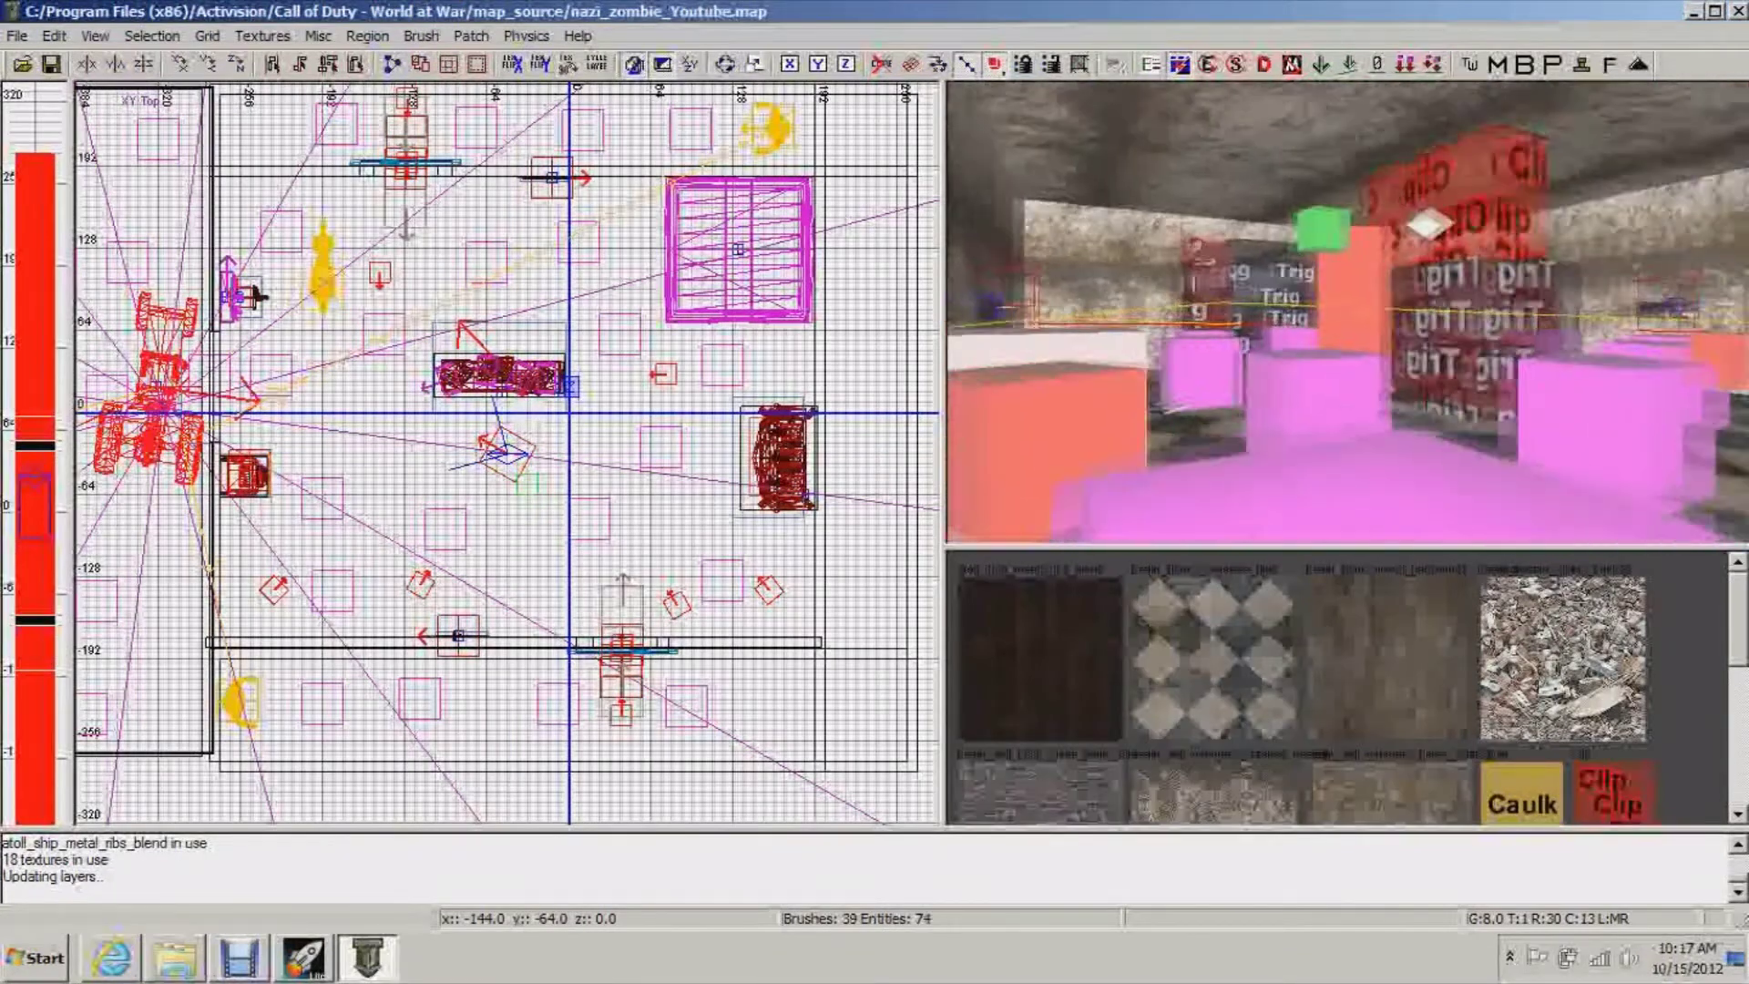
{"action": "key", "text": "Up"}
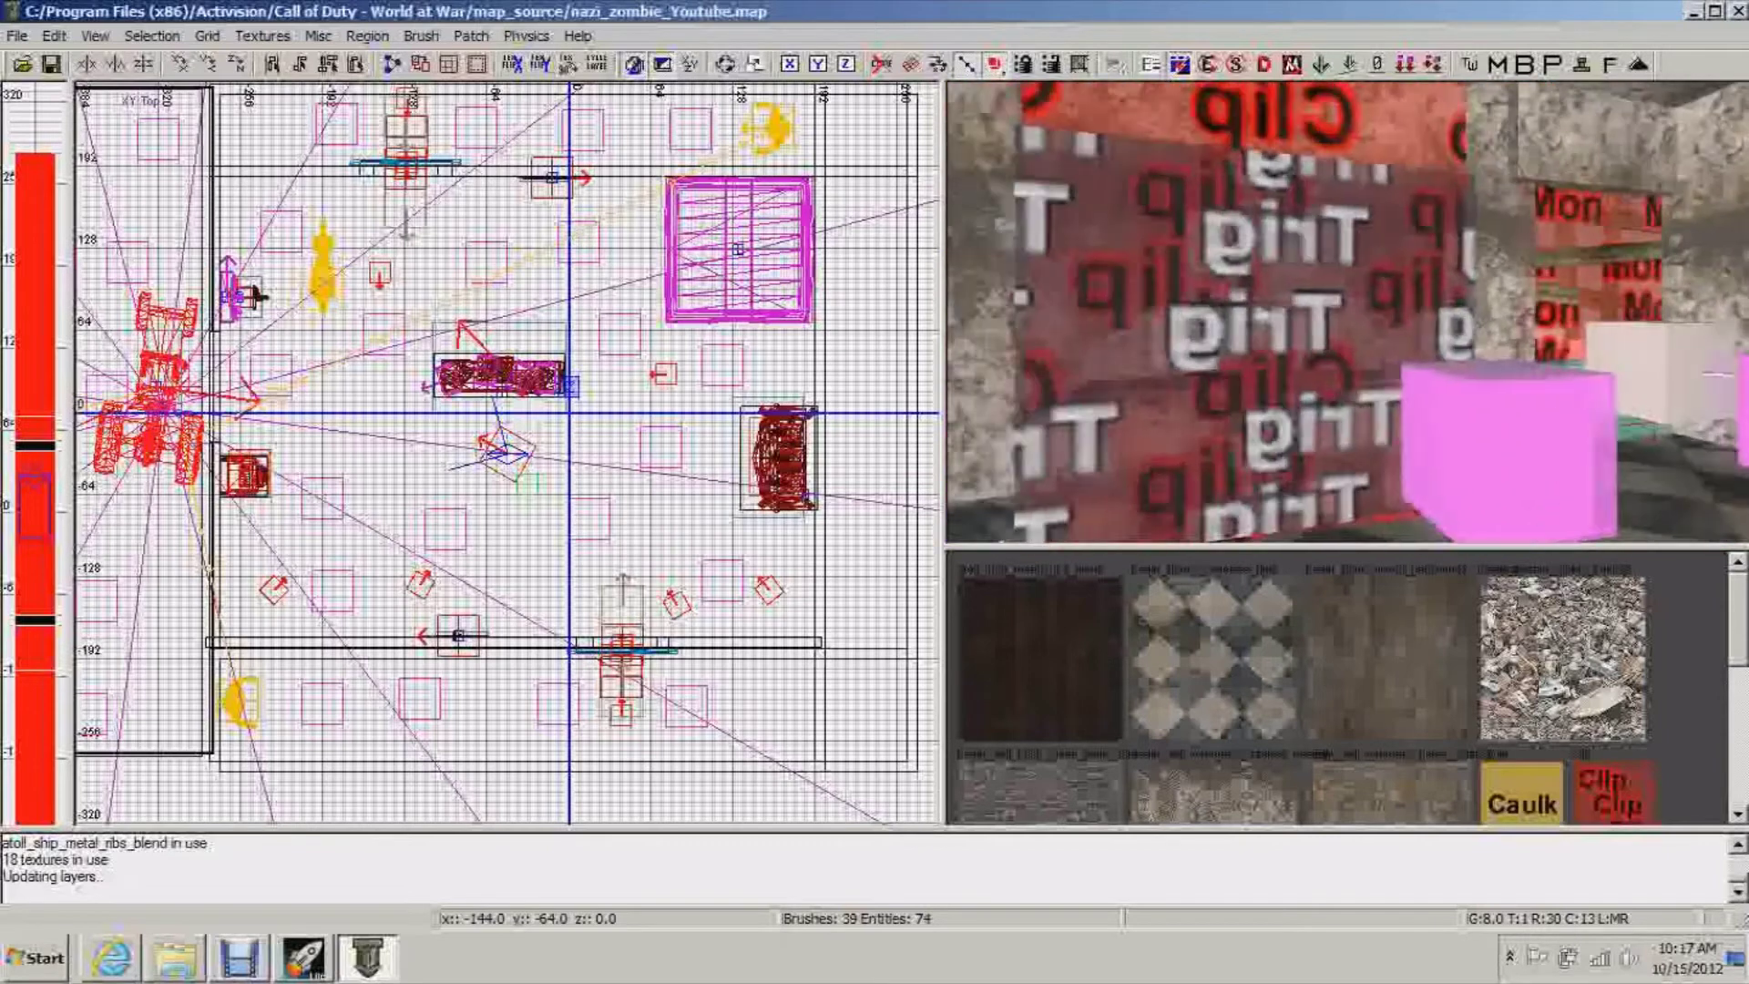
{"action": "right_click", "coordinate": [1326, 265]}
{"action": "right_click", "coordinate": [1324, 385]}
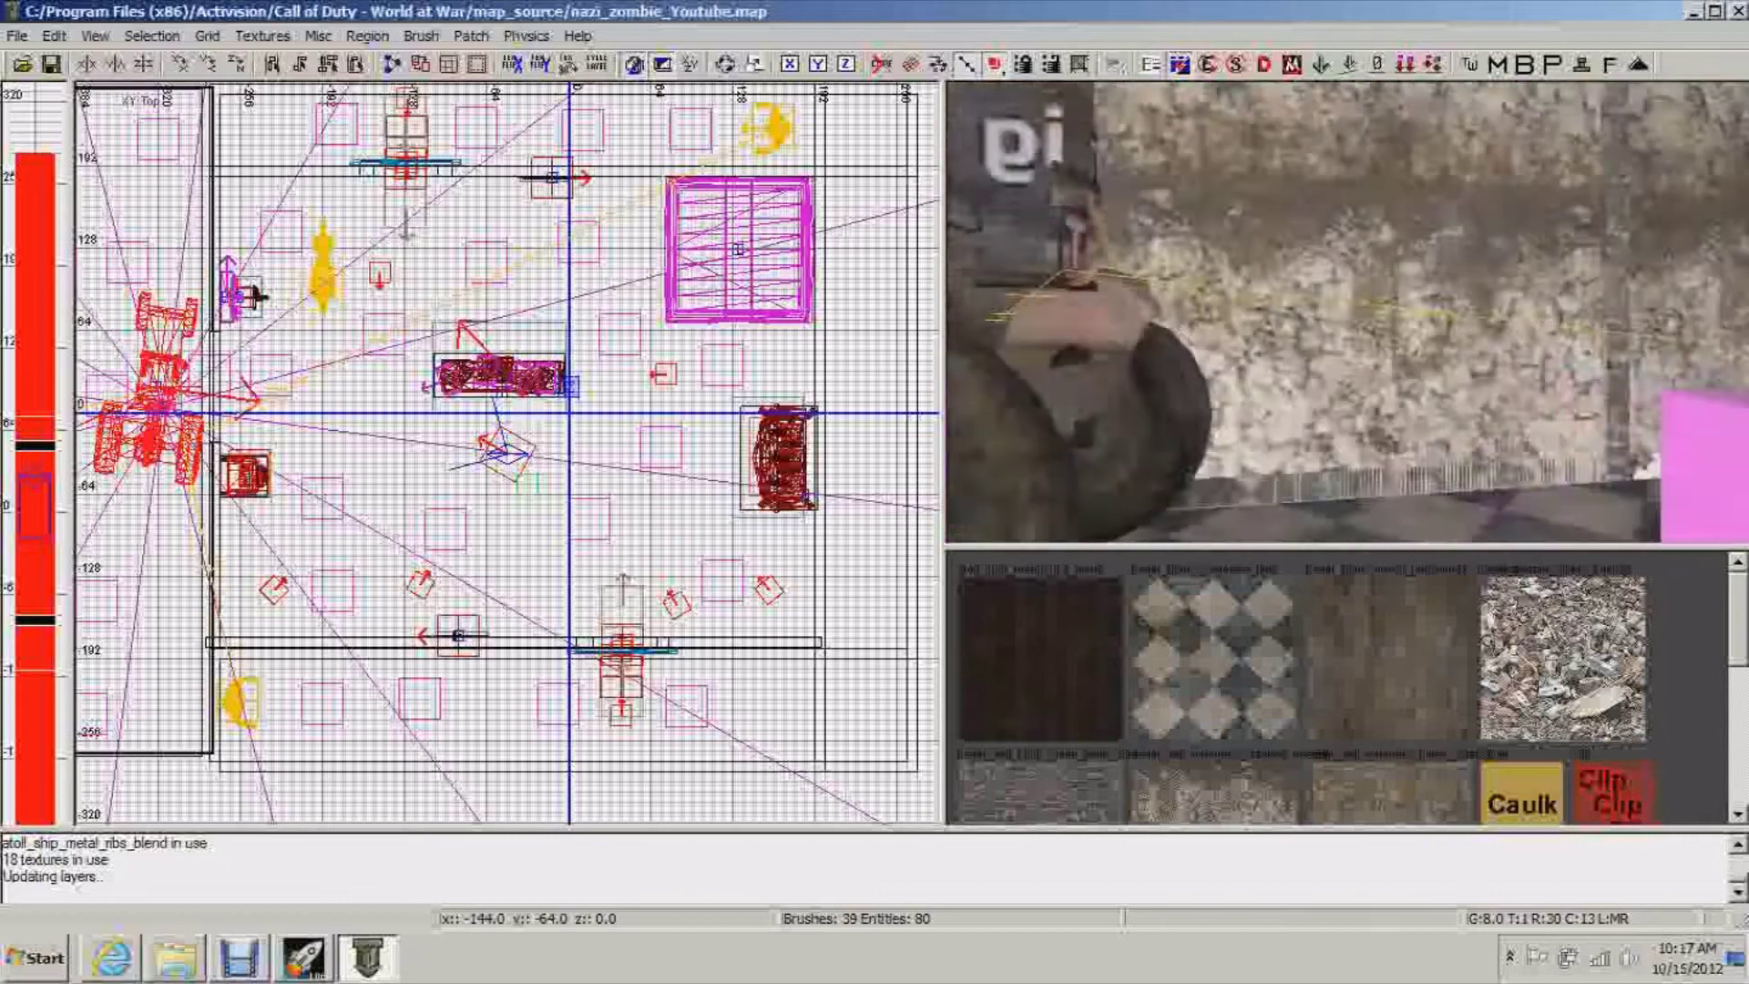
{"action": "right_click", "coordinate": [1458, 419]}
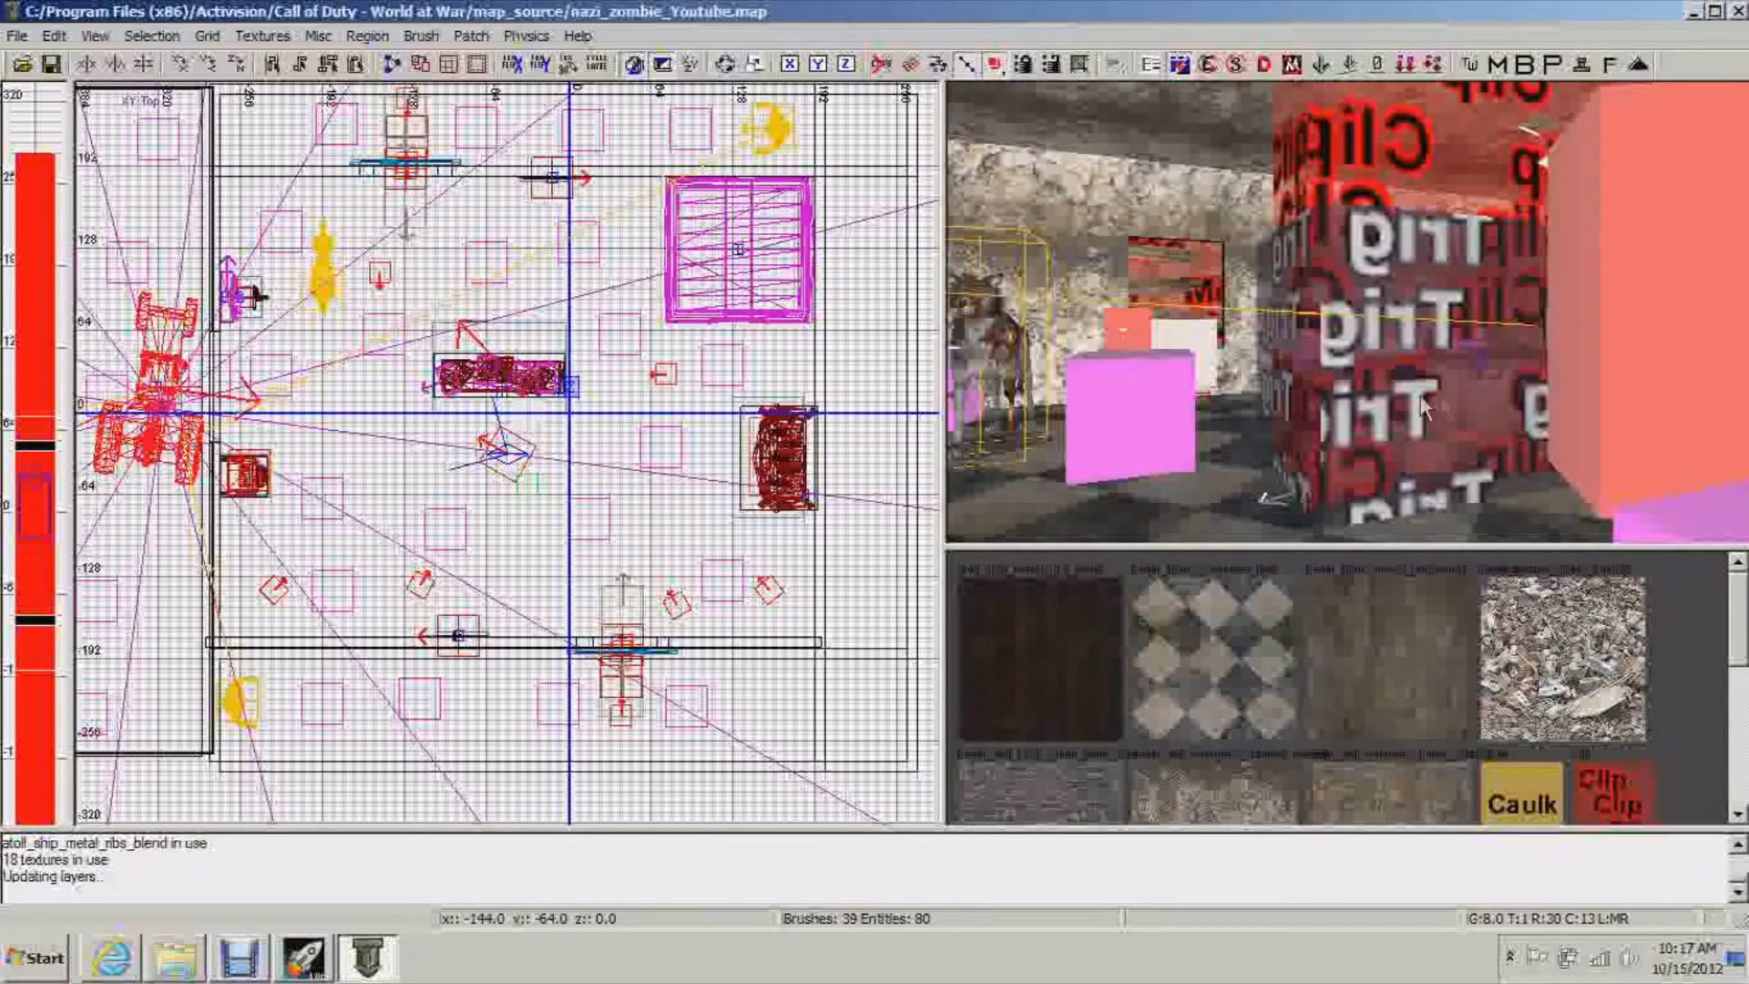
{"action": "right_click", "coordinate": [1448, 408]}
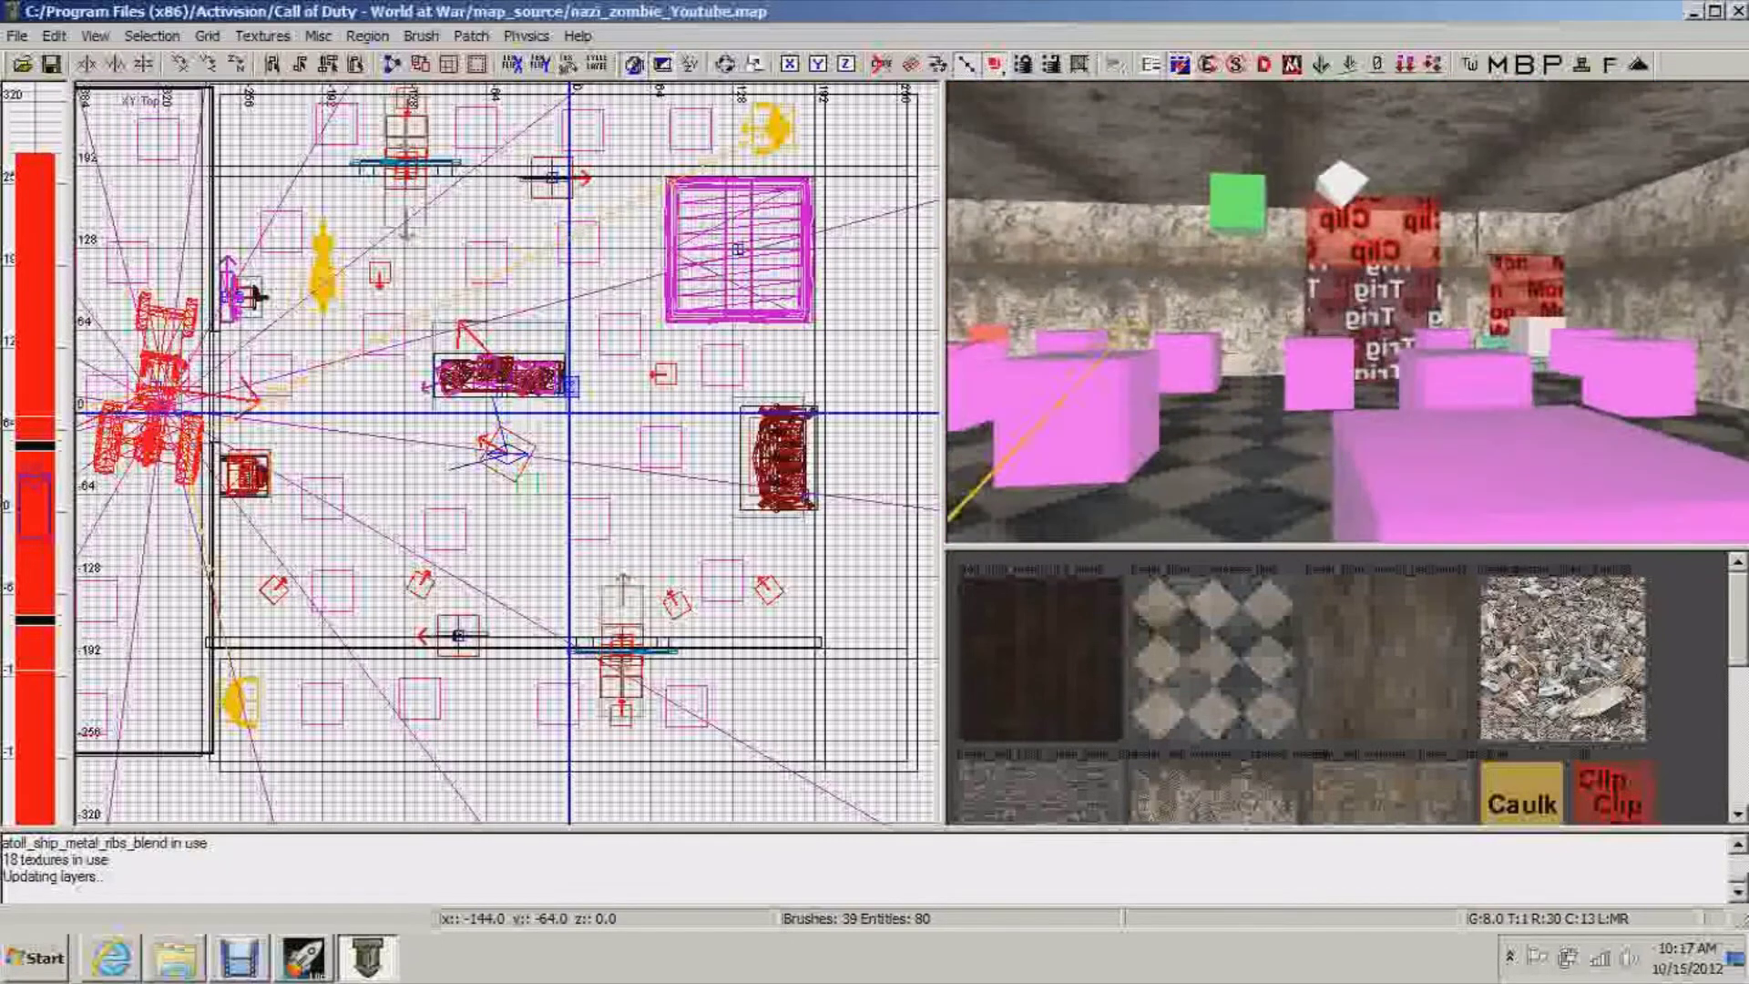
{"action": "key", "text": "Up"}
{"action": "key", "text": "Down"}
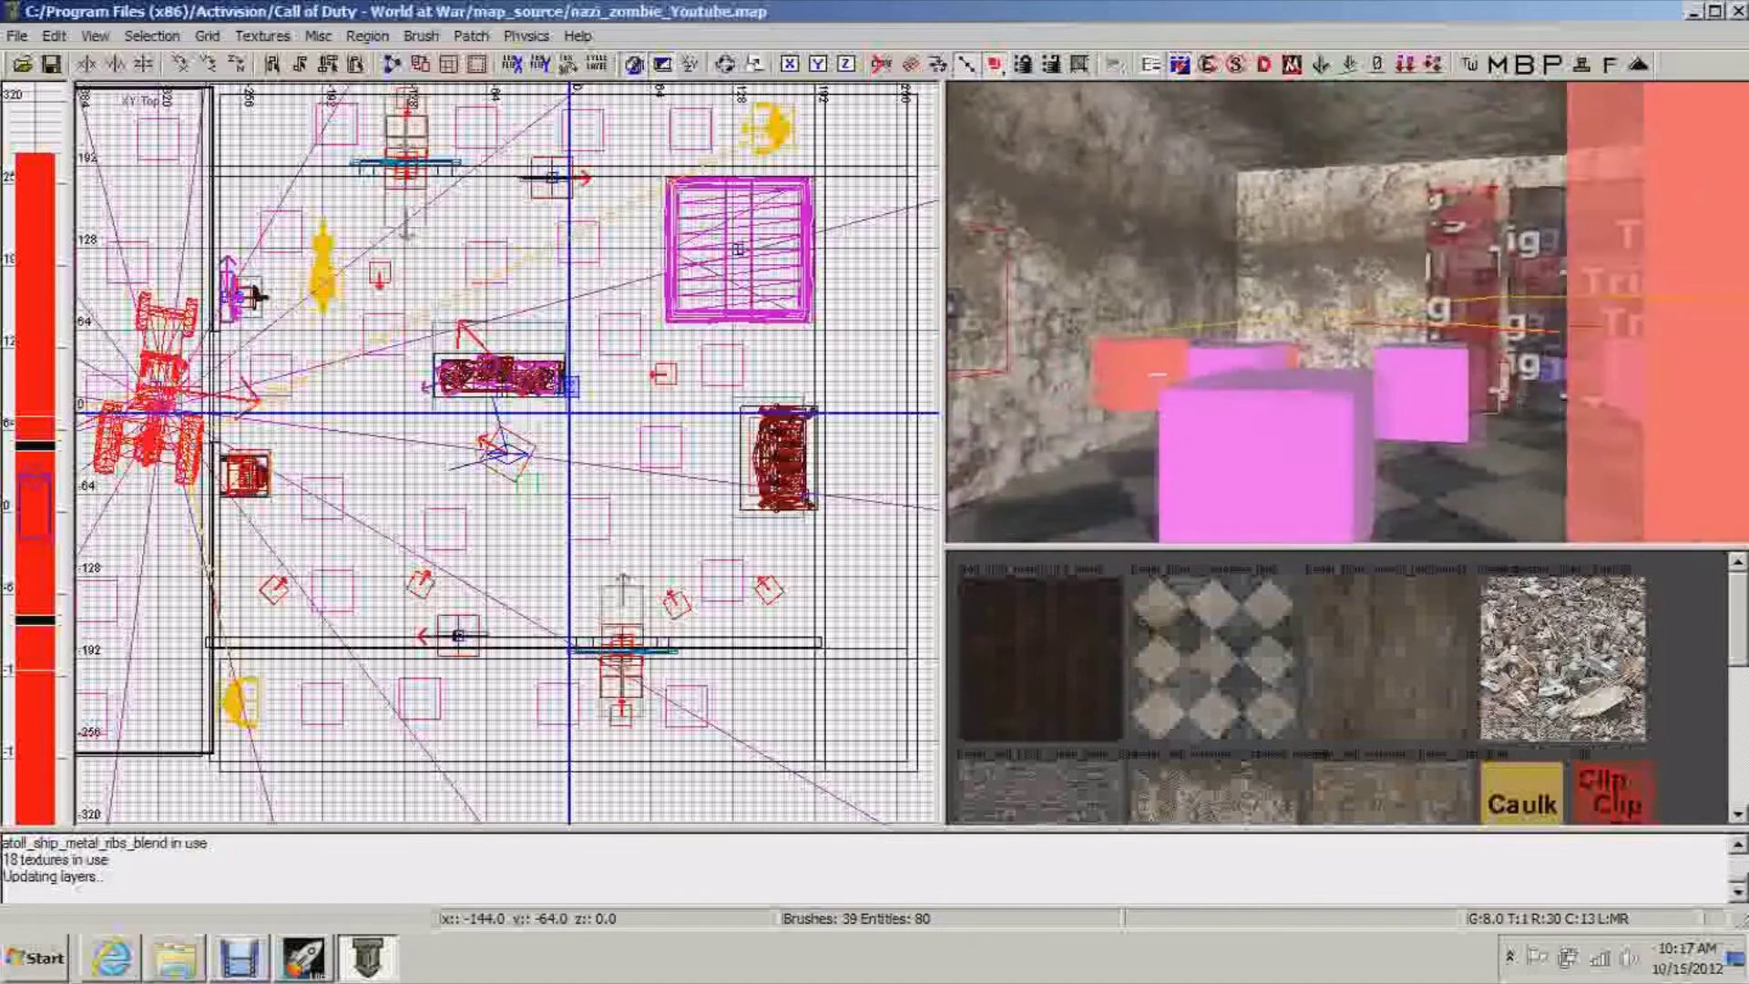
{"action": "left_click", "coordinate": [1738, 11]}
Step: Compile nazi_zombie_Youtube with the checked BSP, lights, paths, reflections and fastfiles options
{"action": "left_click", "coordinate": [683, 297]}
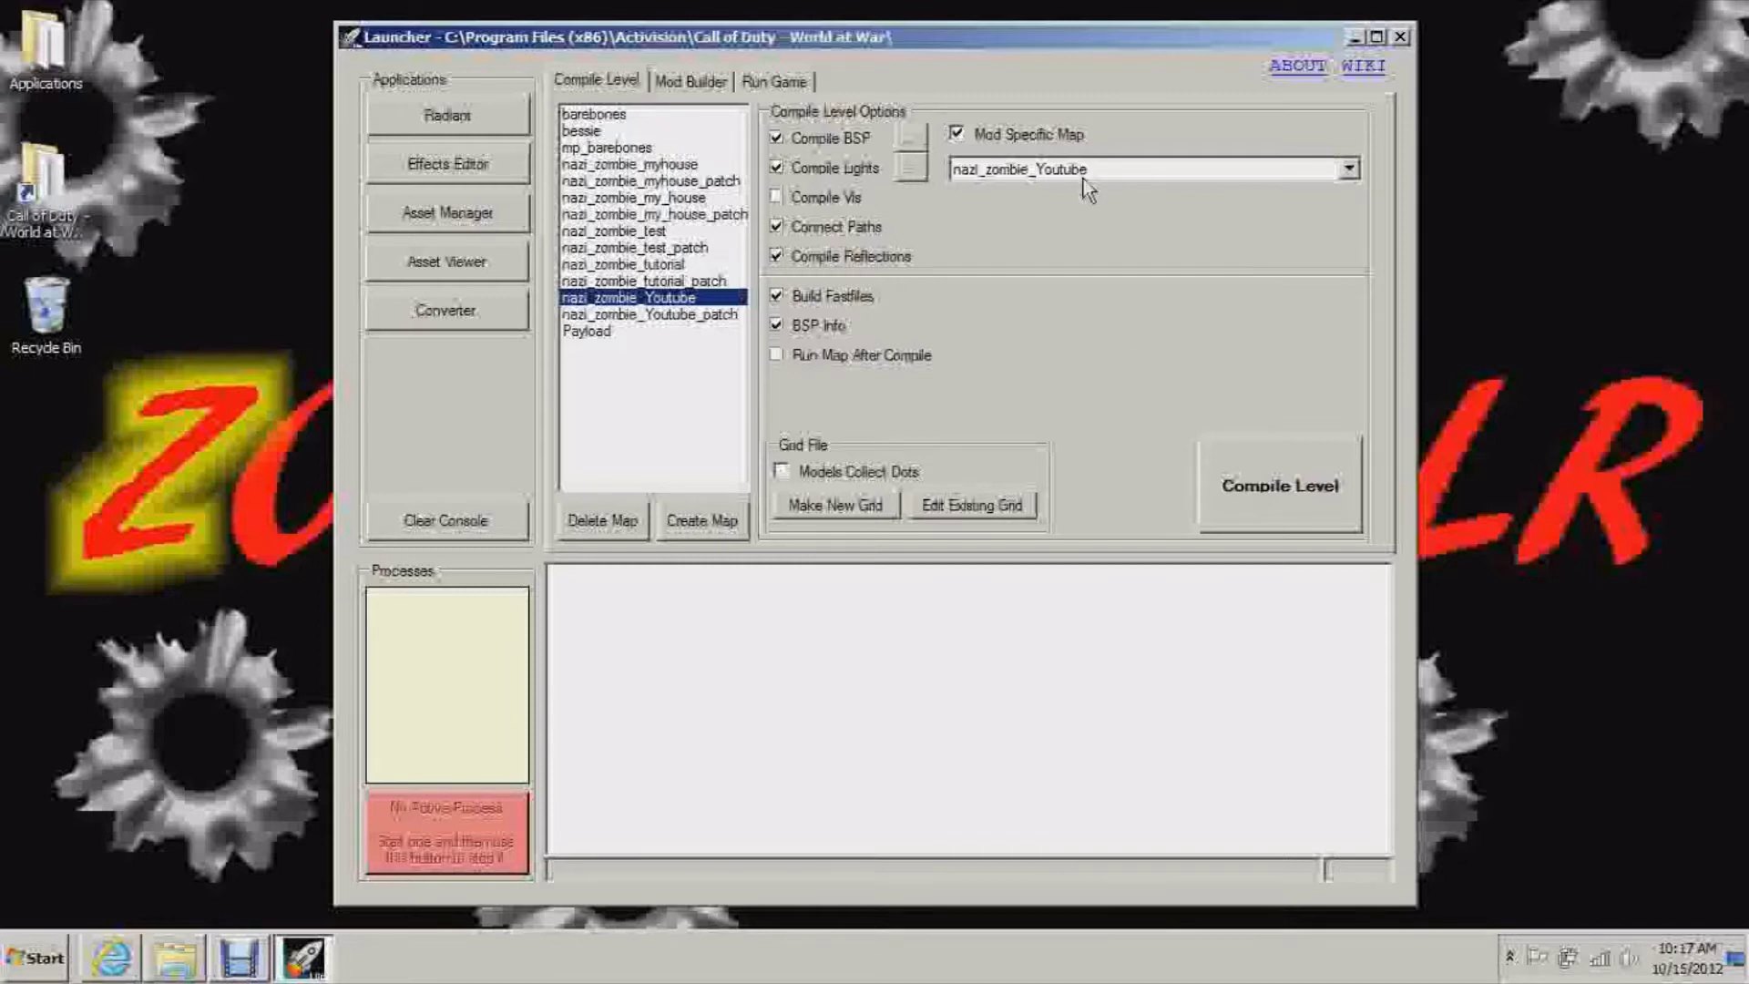
{"action": "left_click", "coordinate": [1283, 512]}
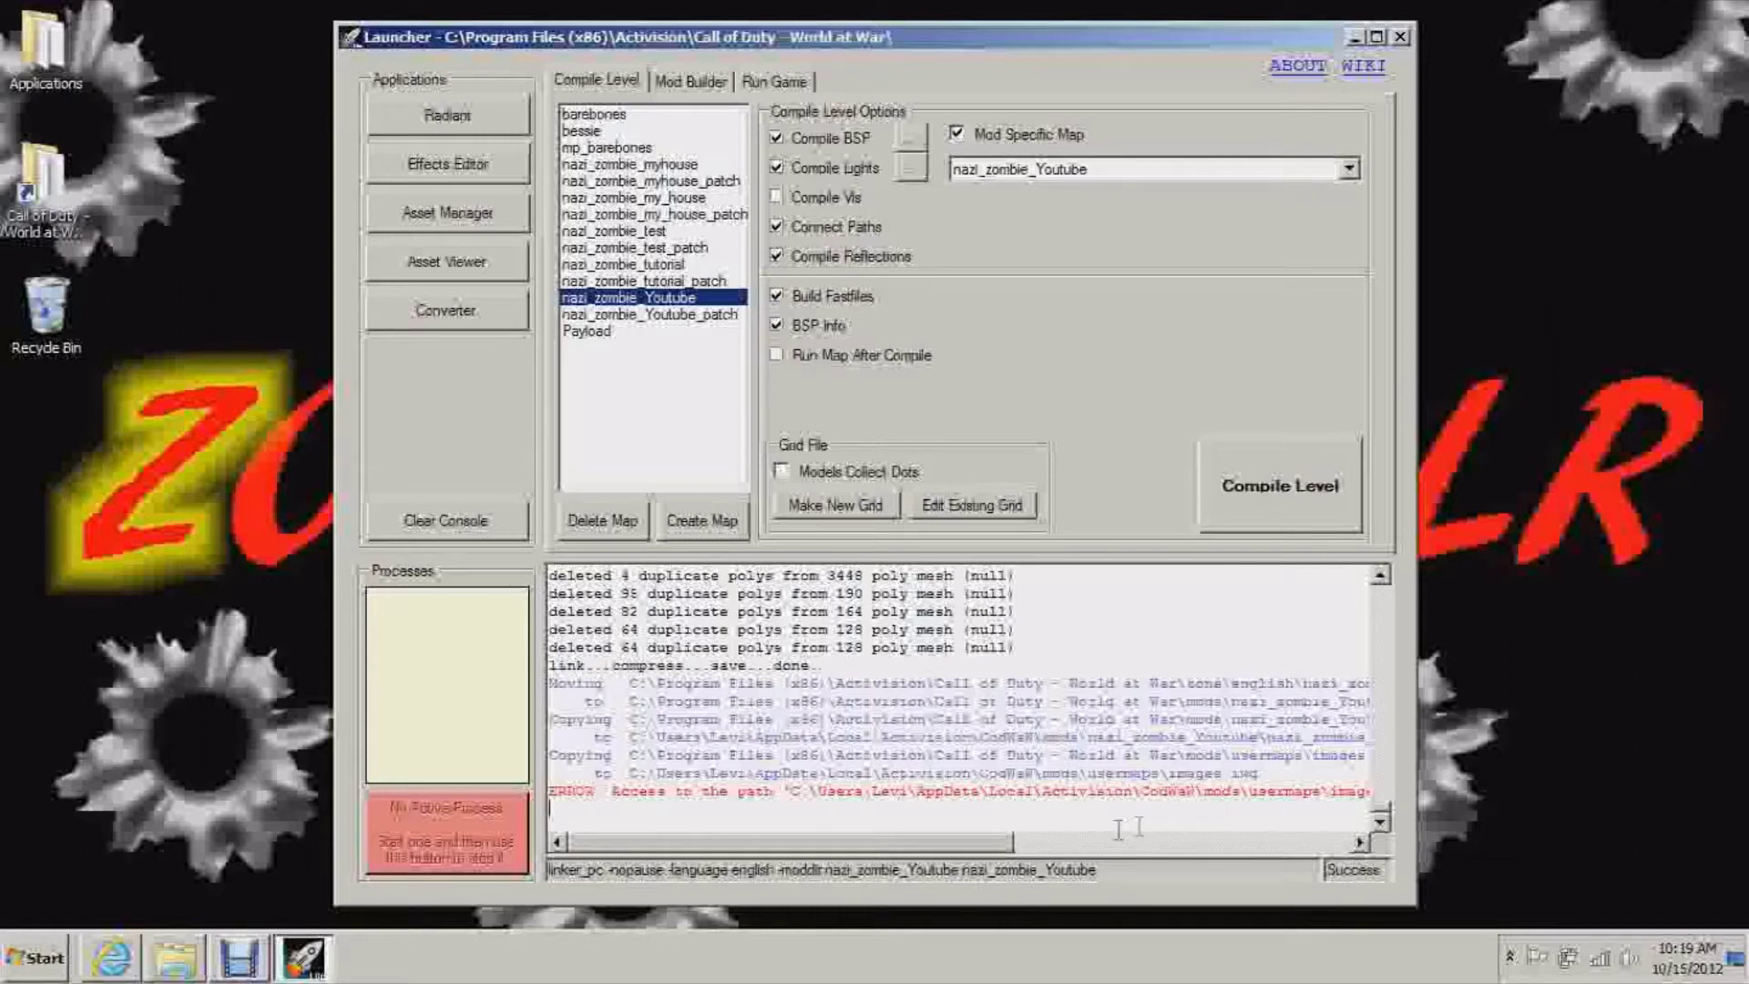
{"action": "left_click", "coordinate": [1028, 844]}
{"action": "left_click_drag", "start_coordinate": [1028, 843], "coordinate": [792, 846]}
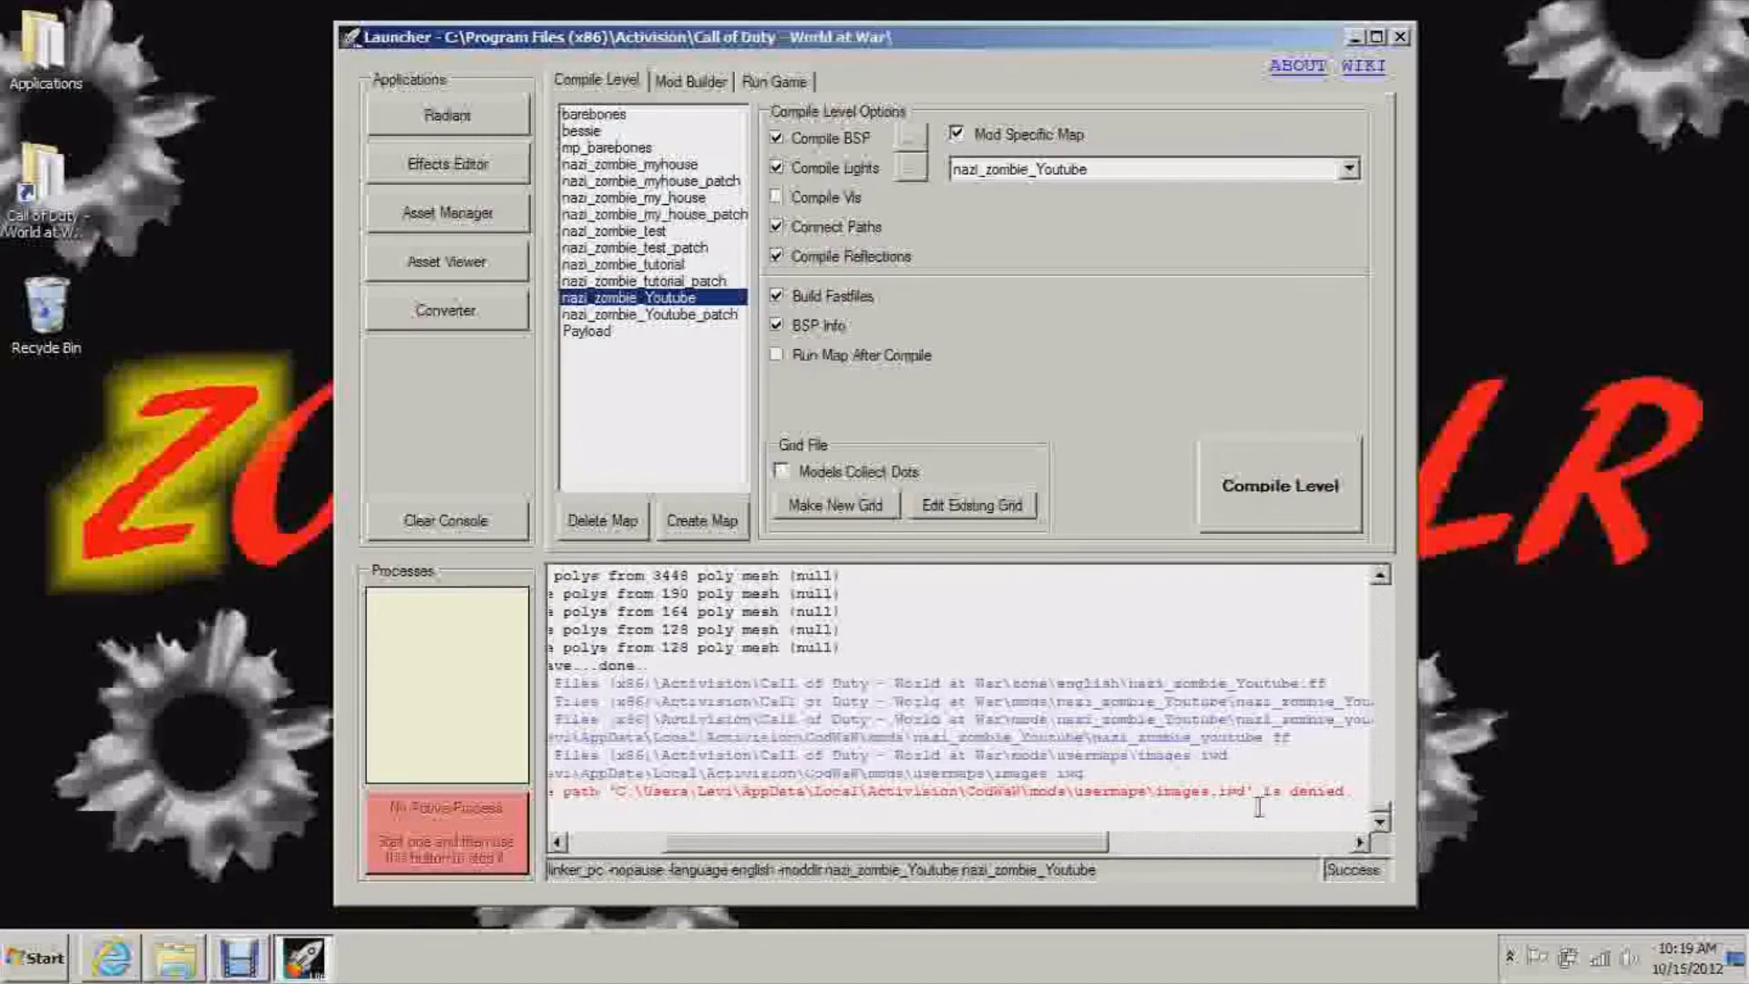
{"action": "left_click_drag", "start_coordinate": [852, 844], "coordinate": [722, 848]}
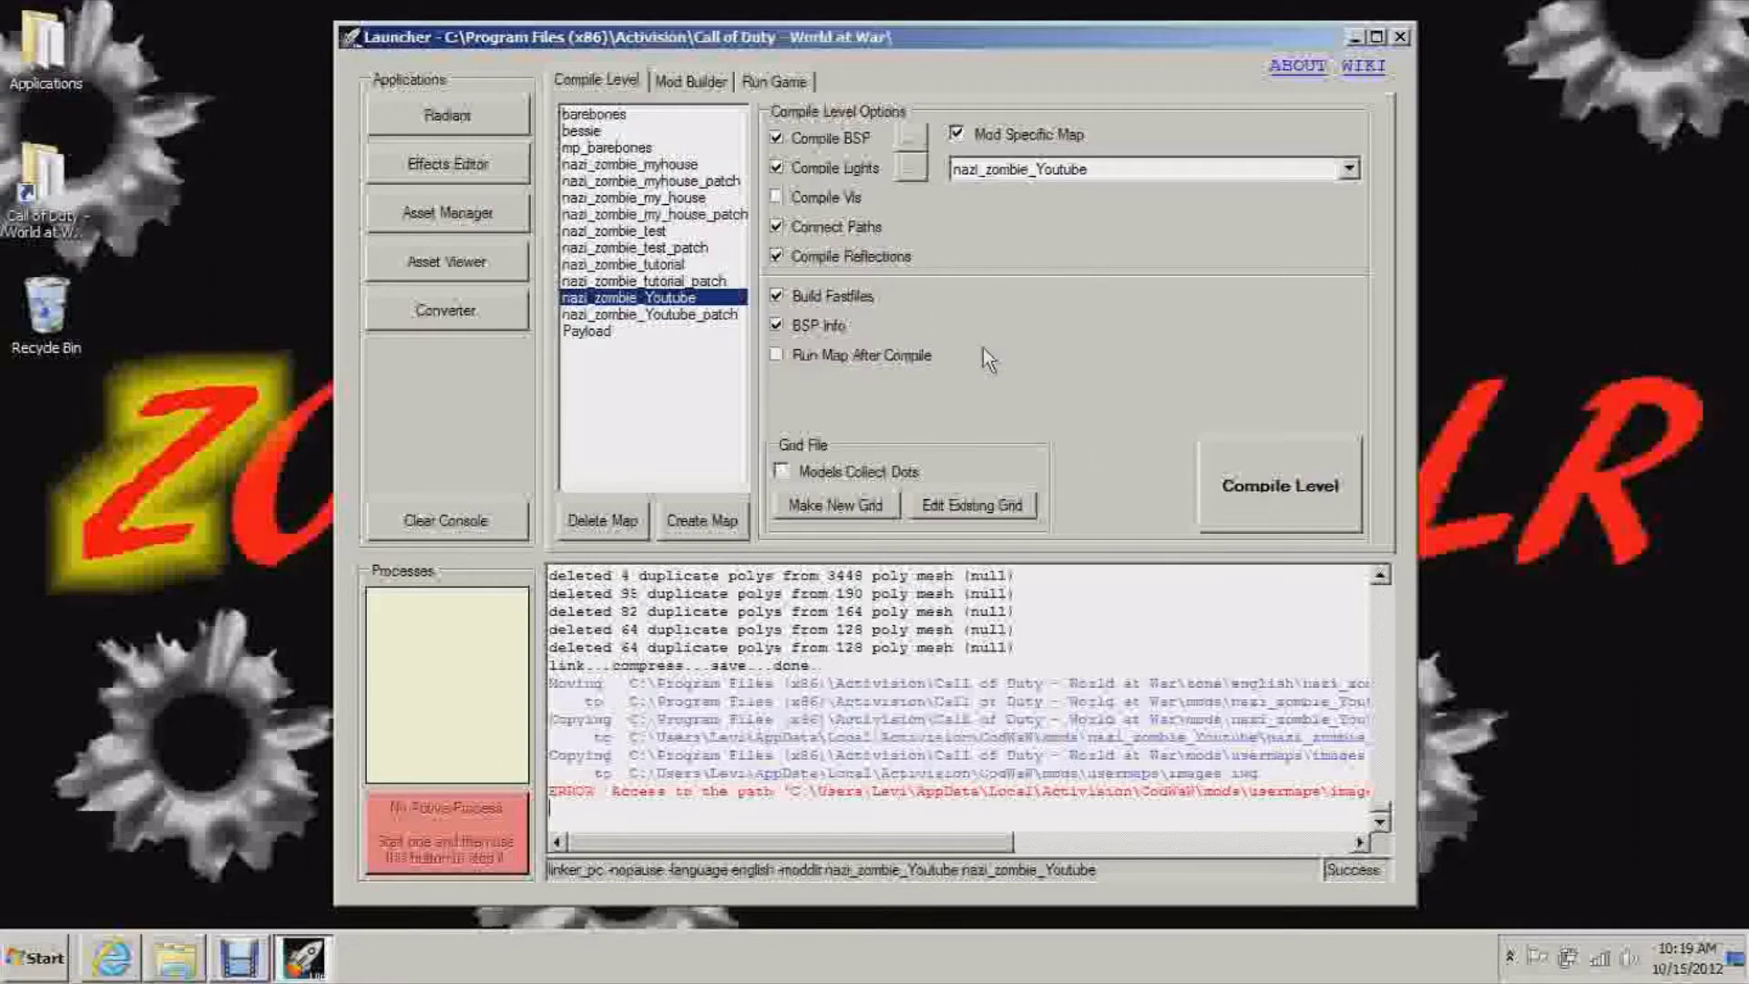
{"action": "mouse_move", "coordinate": [1007, 843]}
{"action": "left_mouse_down"}
{"action": "mouse_move", "coordinate": [1169, 839]}
{"action": "mouse_move", "coordinate": [640, 530]}
{"action": "left_mouse_up"}
Step: Compile nazi_zombie_Youtube_patch with only Build Fastfiles, then view the Mod Builder settings
{"action": "left_click", "coordinate": [709, 315]}
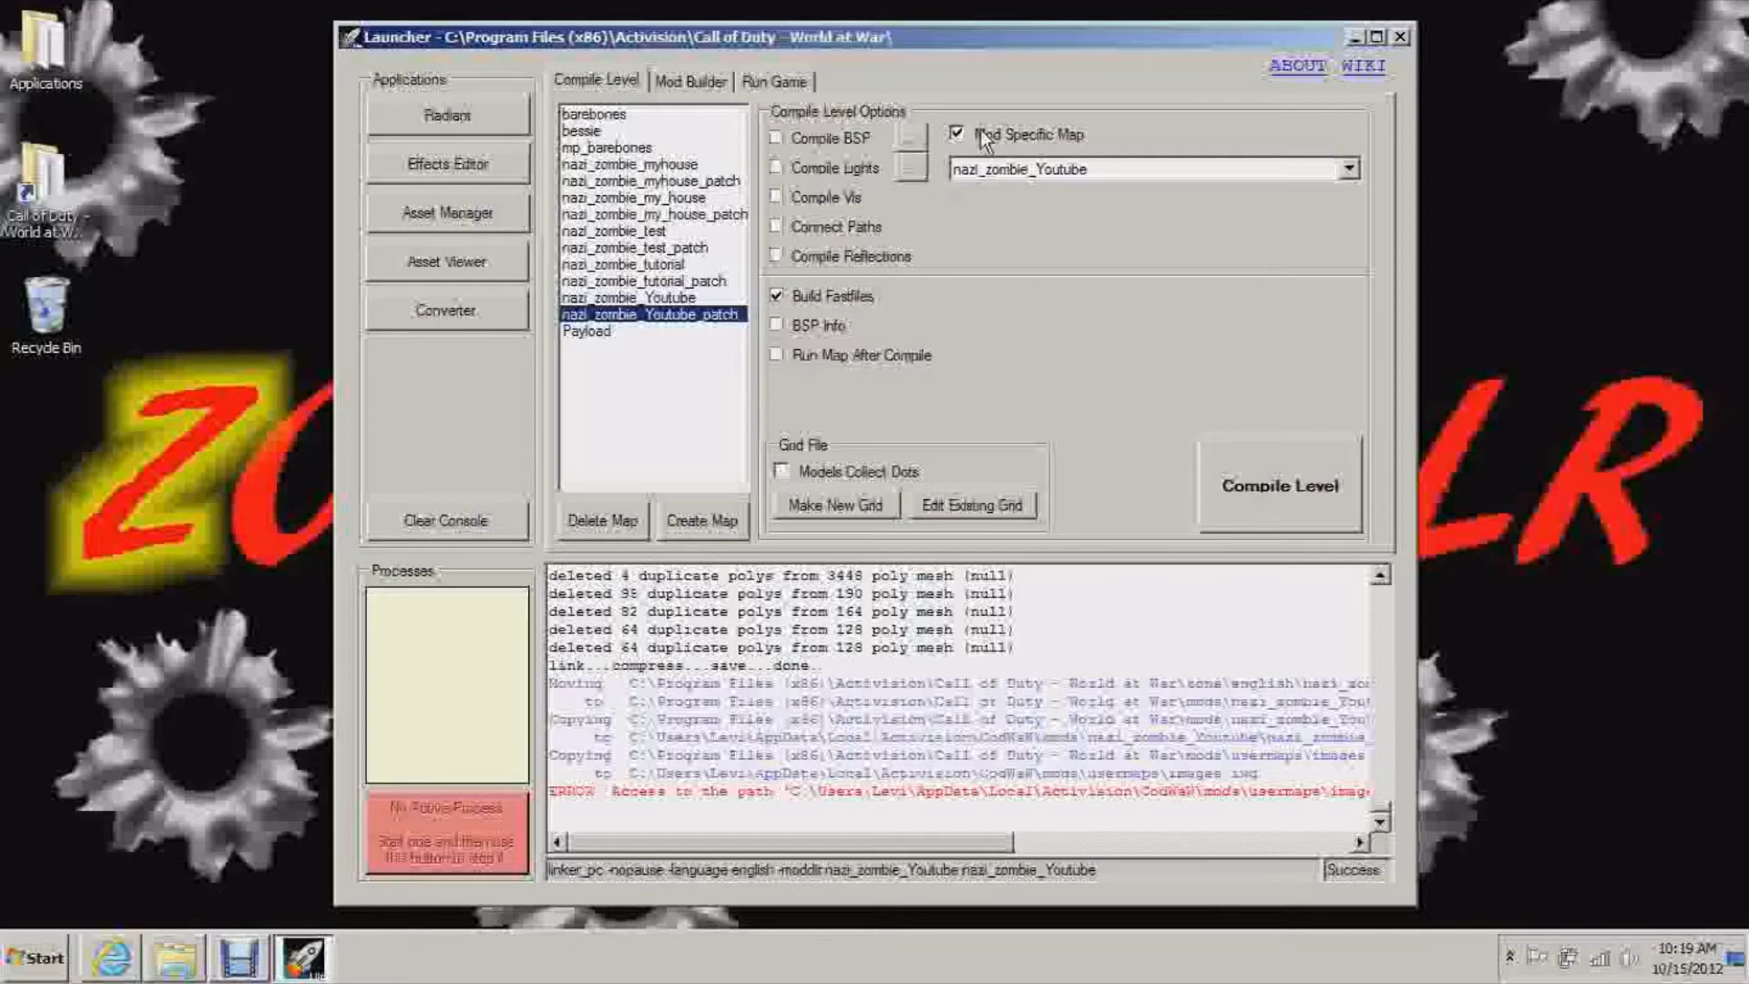
{"action": "left_click", "coordinate": [1278, 485]}
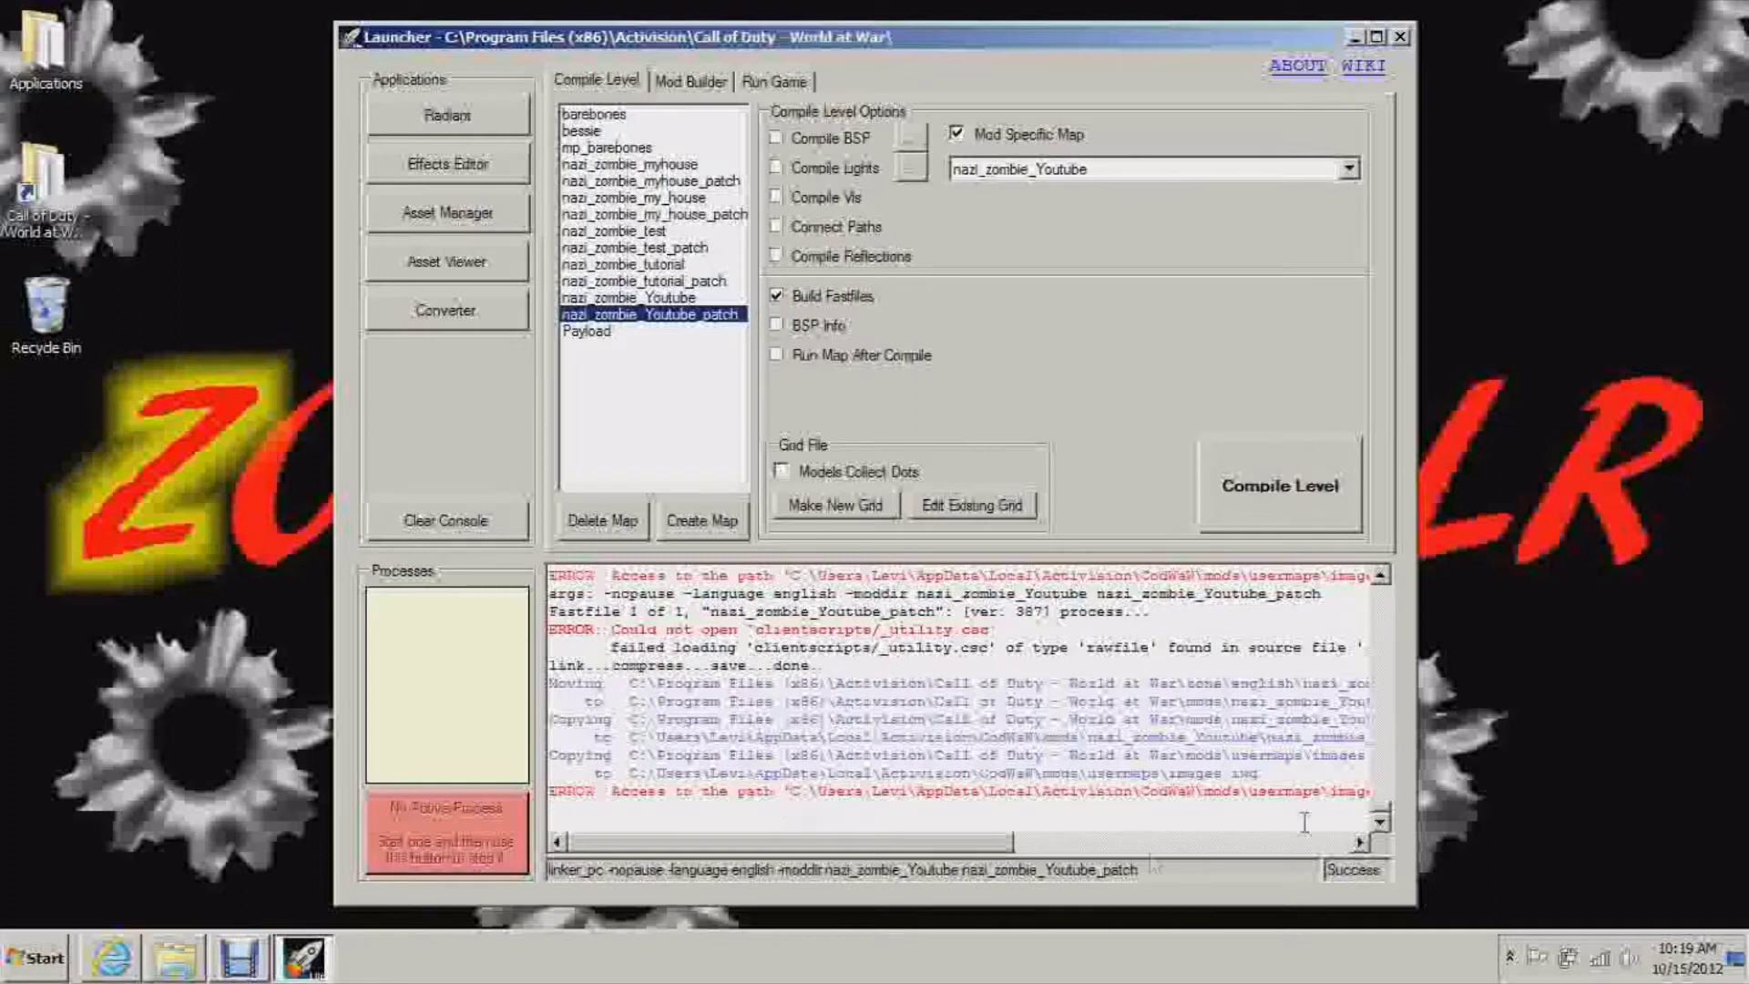
{"action": "scroll", "coordinate": [1030, 783], "scroll_direction": "up", "scroll_amount": 3}
{"action": "scroll", "coordinate": [1002, 801], "scroll_direction": "down", "scroll_amount": 3}
{"action": "left_click", "coordinate": [720, 82]}
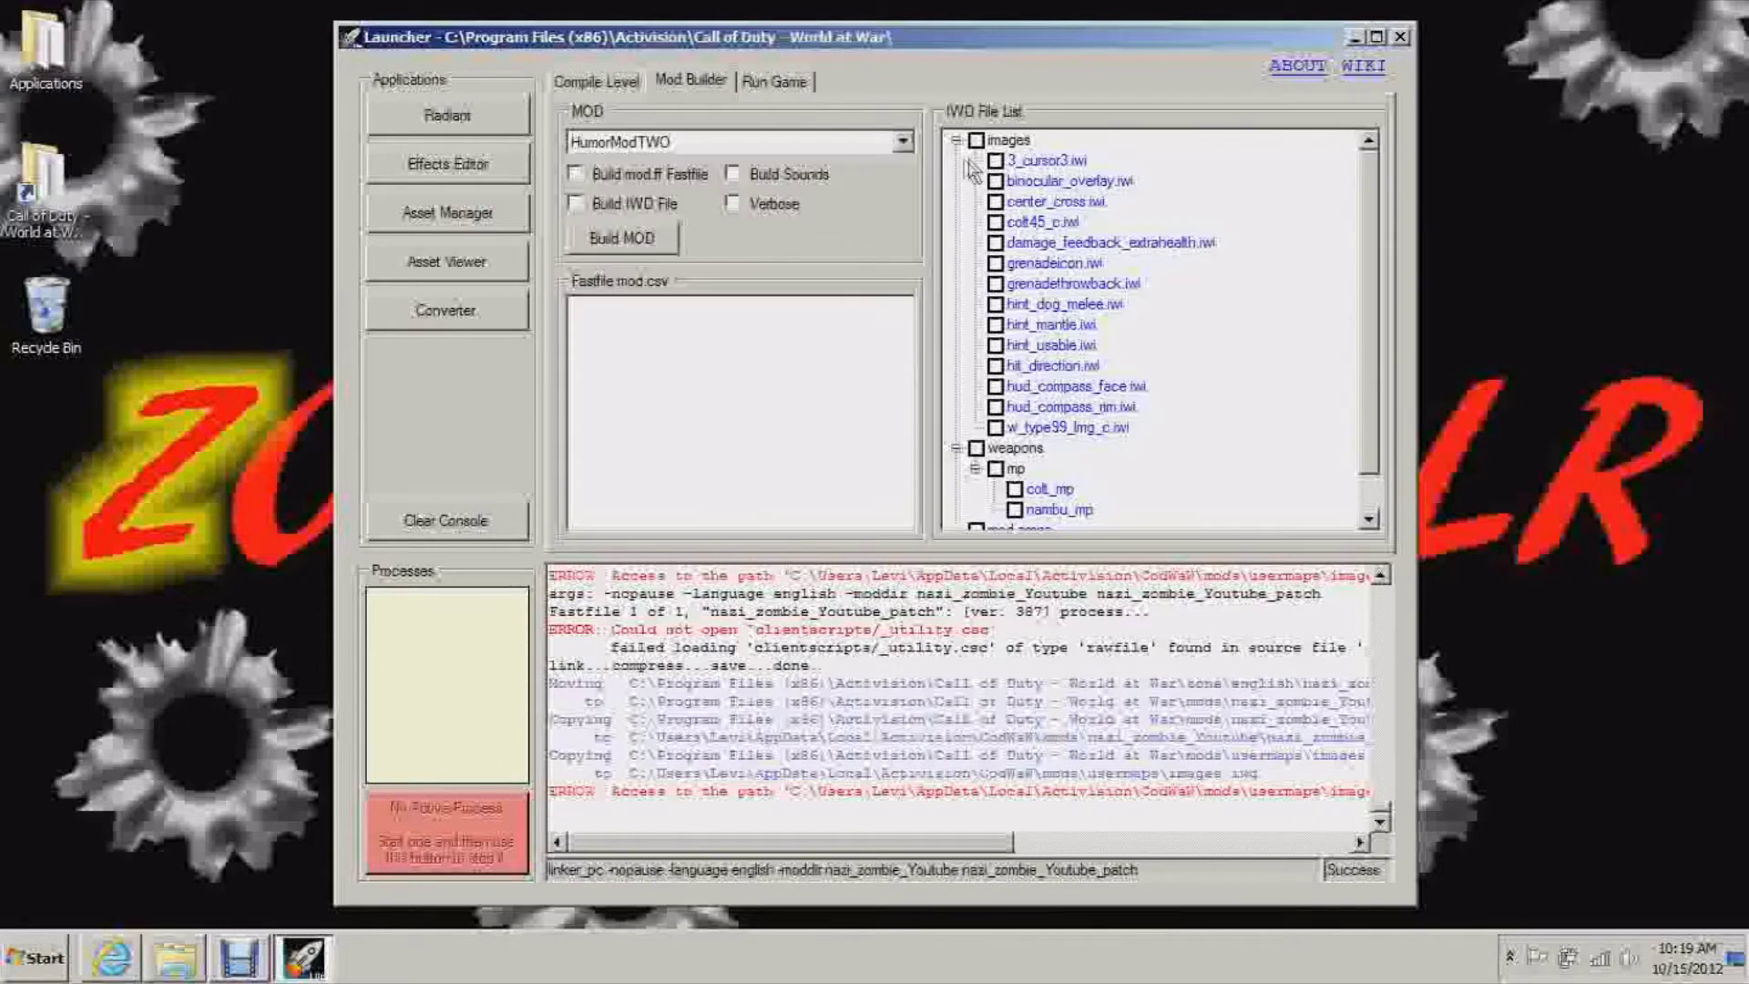
Step: Build the nazi_zombie_Youtube mod with mod.ff fastfile and IWD file, then return to Compile Level
{"action": "left_click", "coordinate": [902, 142]}
{"action": "left_click", "coordinate": [875, 266]}
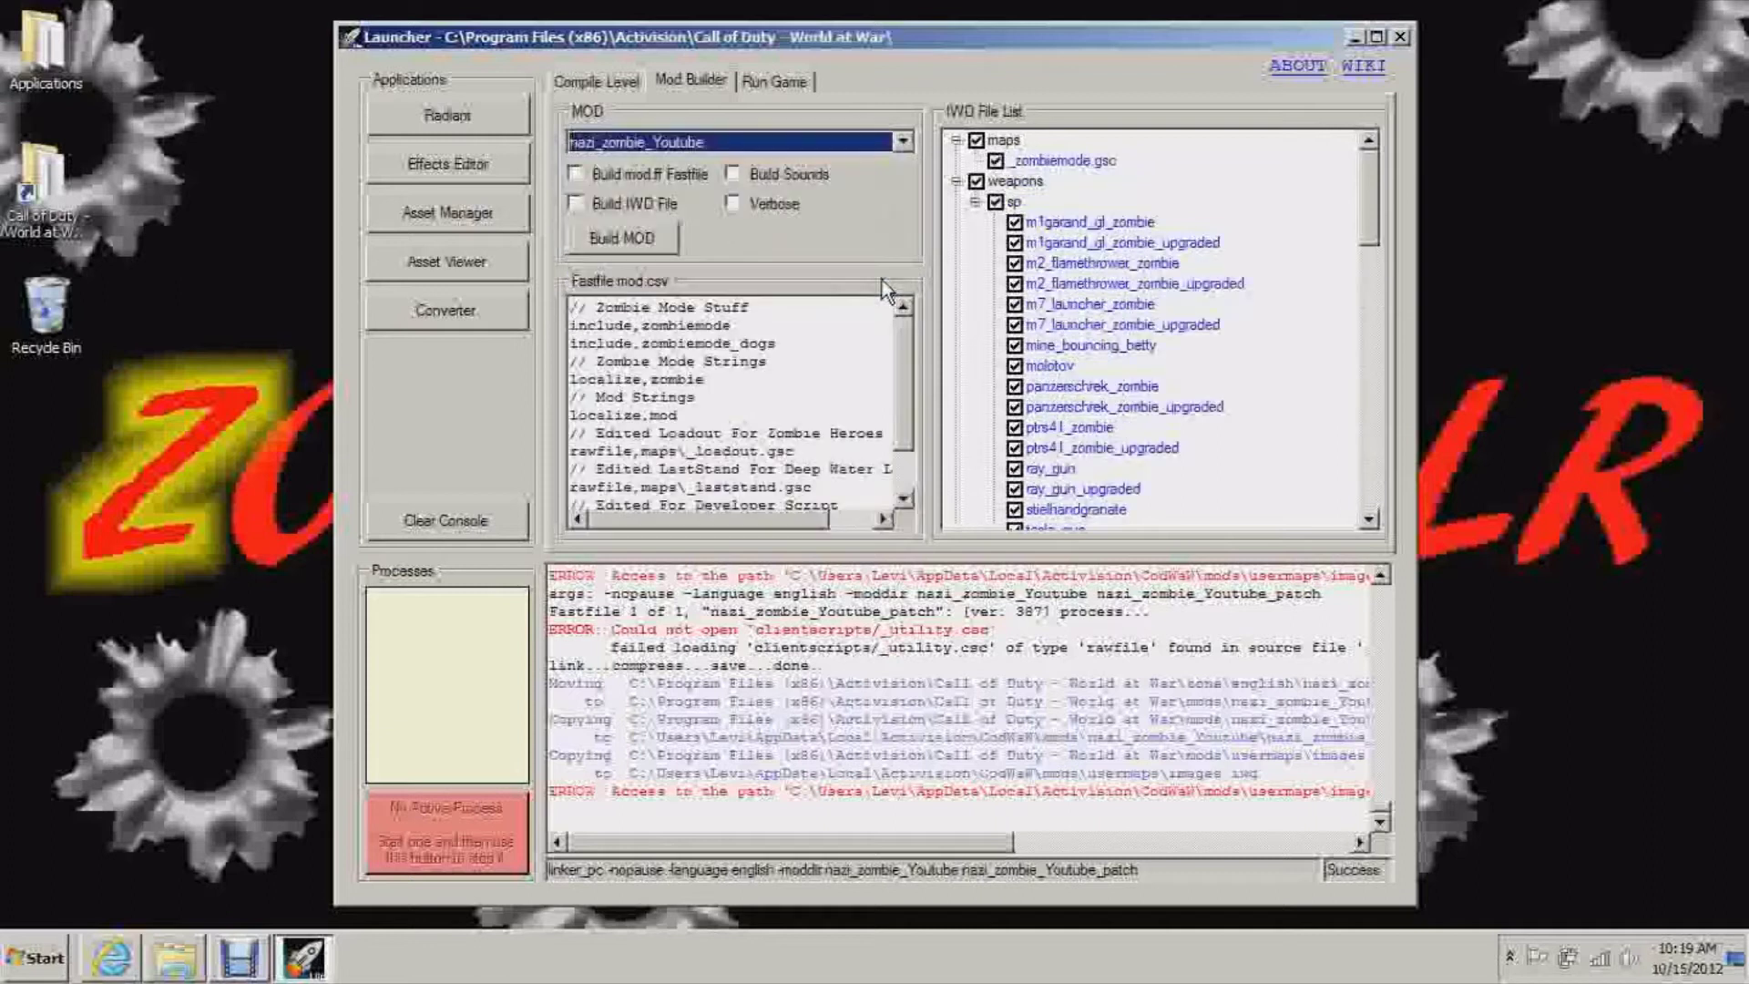
{"action": "left_click", "coordinate": [574, 173]}
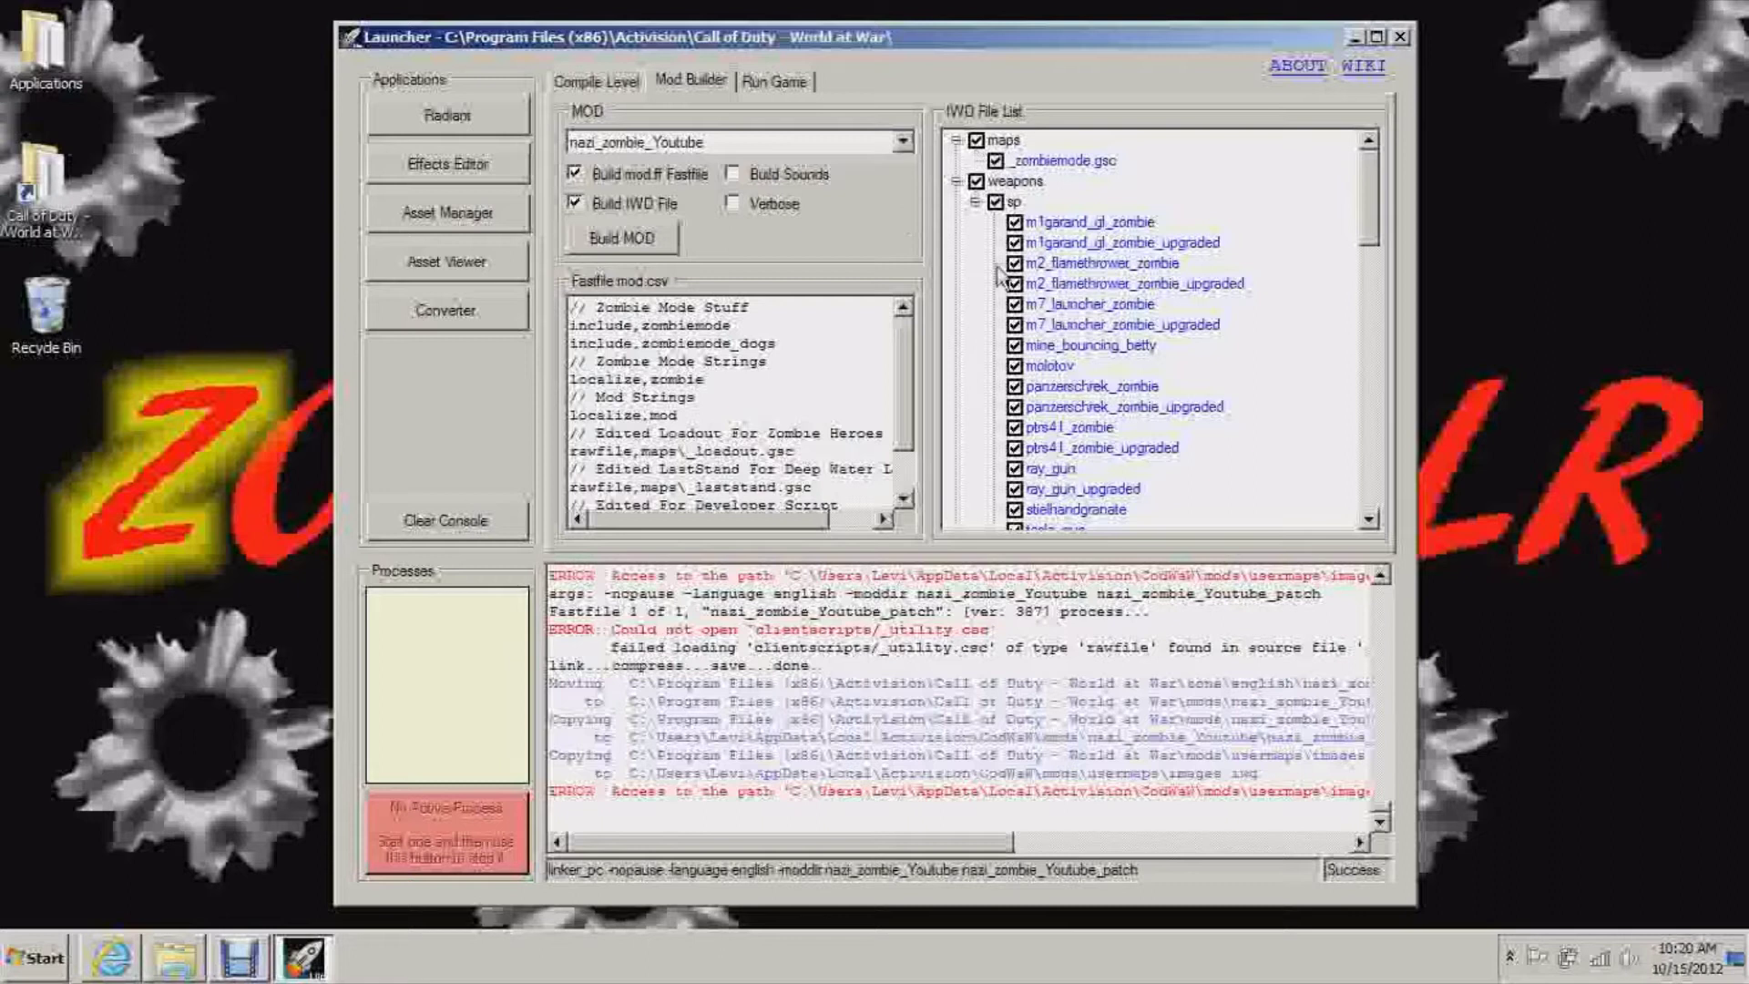
{"action": "left_click_drag", "start_coordinate": [1372, 231], "coordinate": [1371, 222]}
{"action": "left_click", "coordinate": [638, 241]}
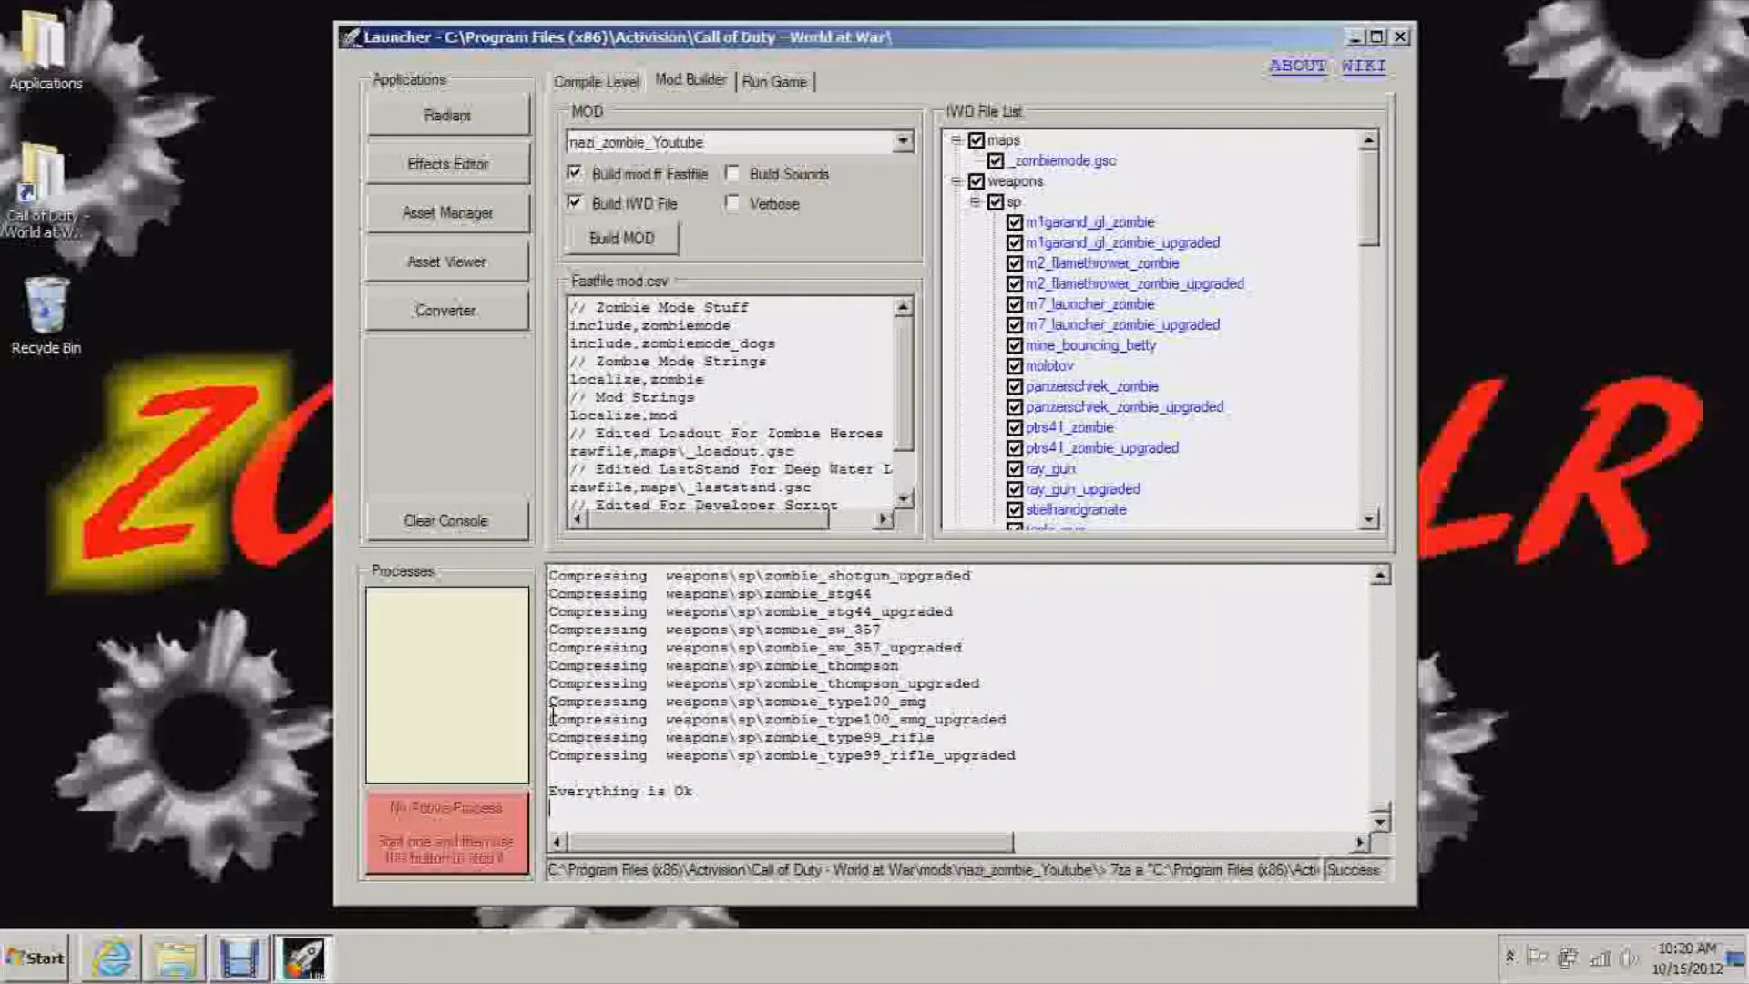
{"action": "left_click", "coordinate": [589, 84]}
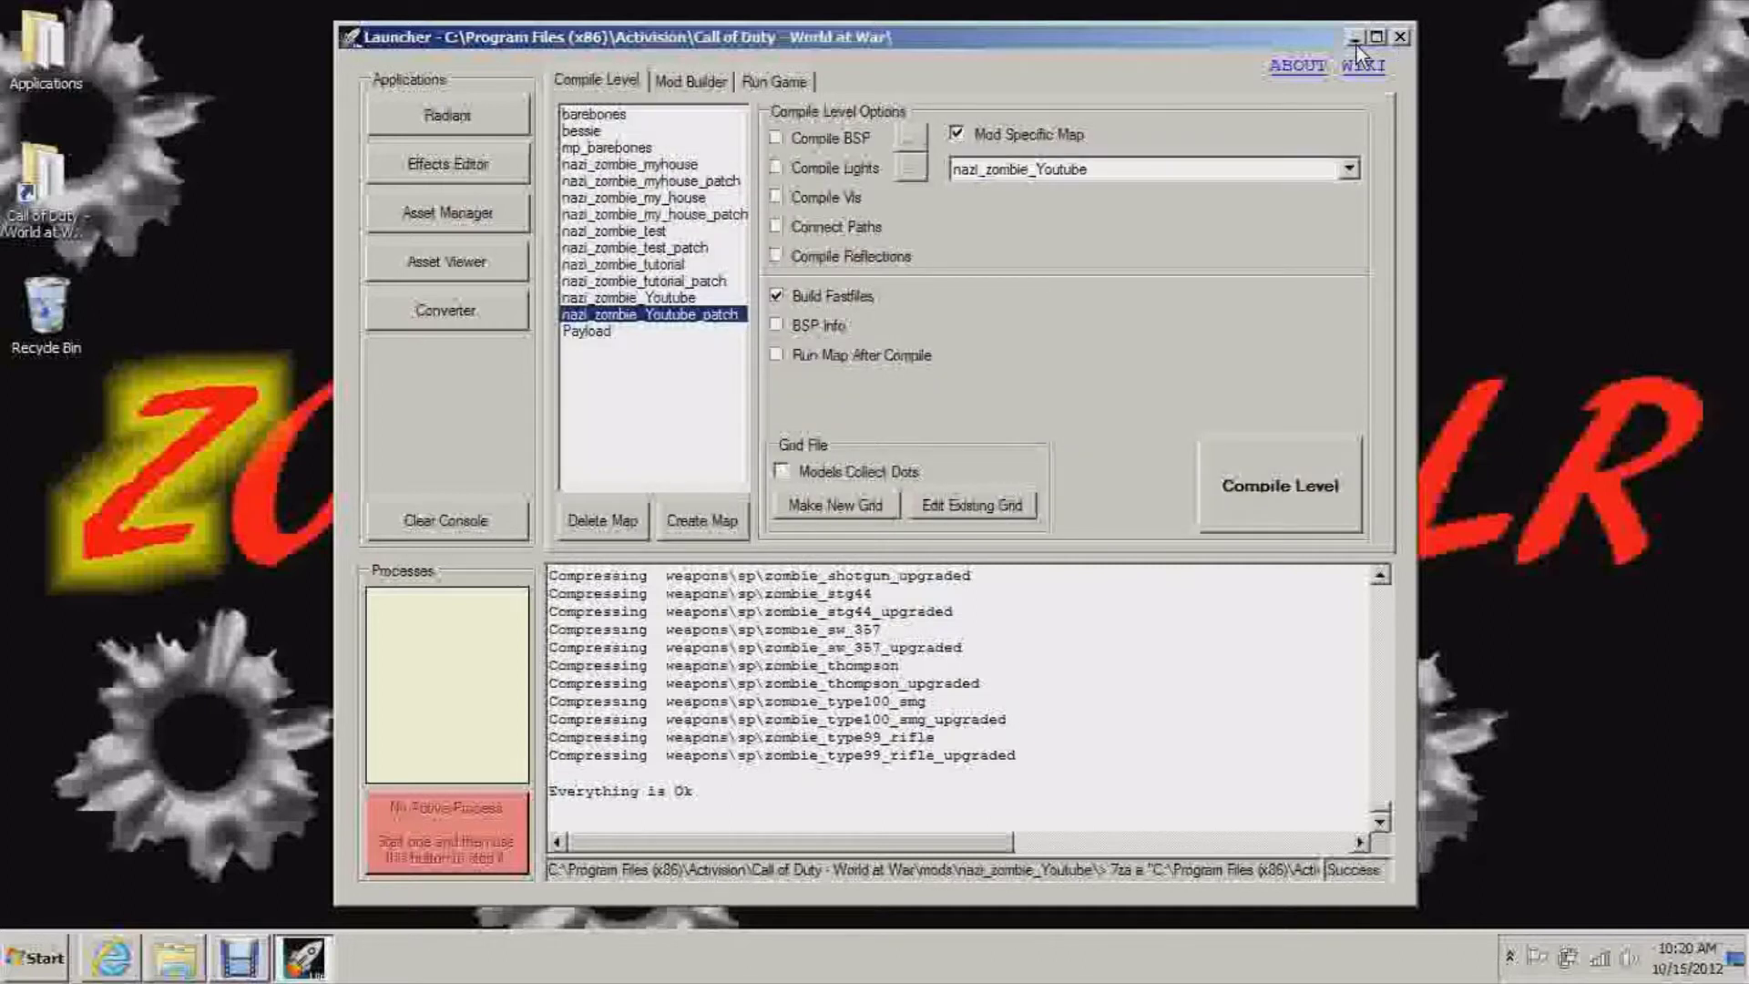
Step: Close the launcher and open the mods folder under Call of Duty - World at War
{"action": "left_click", "coordinate": [1399, 40]}
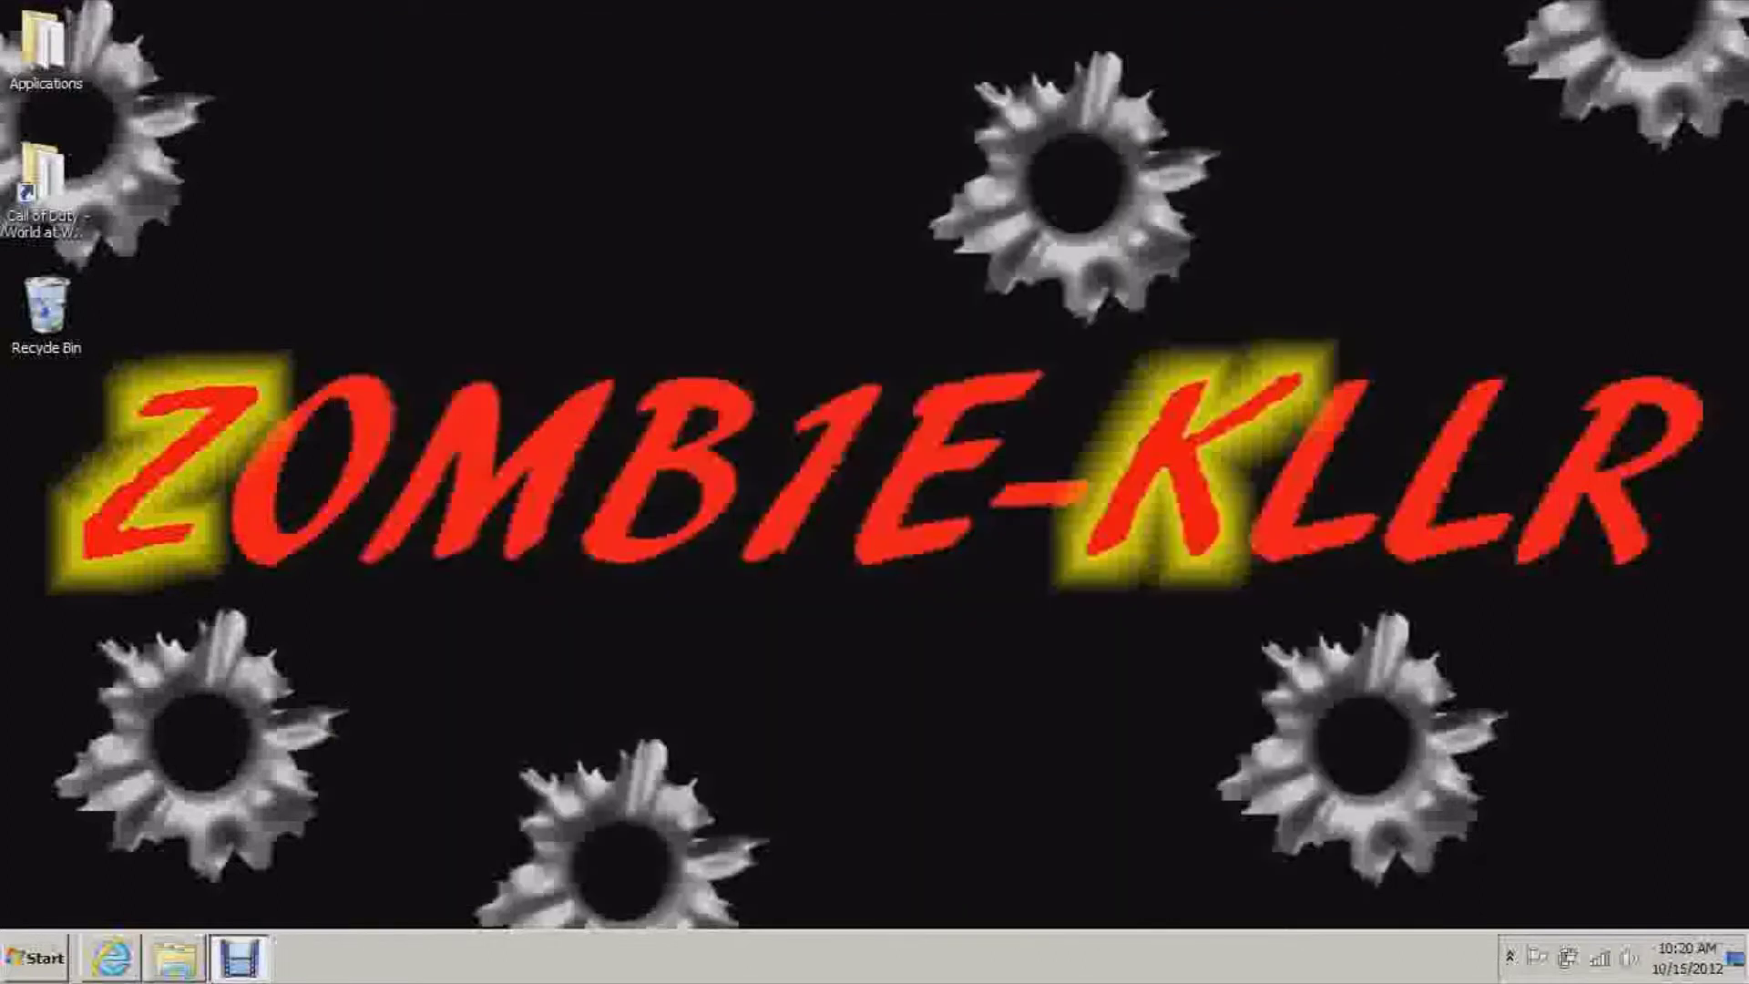
{"action": "left_click", "coordinate": [175, 957]}
{"action": "left_click", "coordinate": [443, 57]}
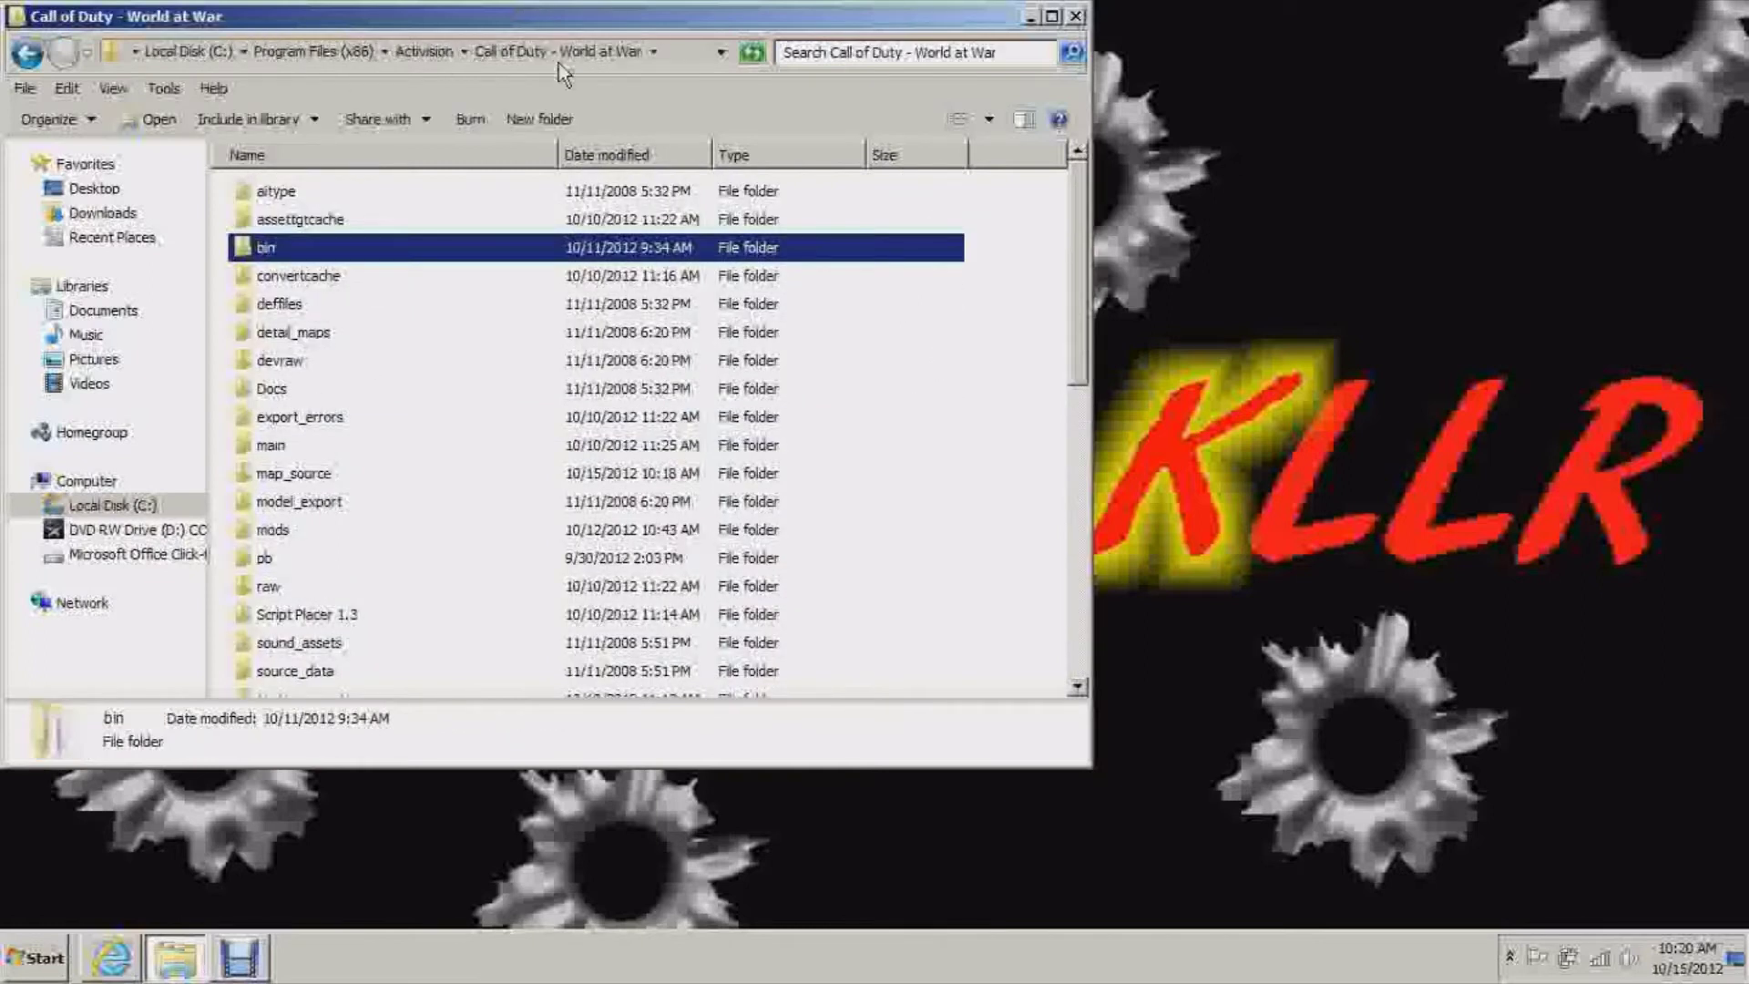
{"action": "scroll", "coordinate": [579, 250], "scroll_direction": "down", "scroll_amount": 1}
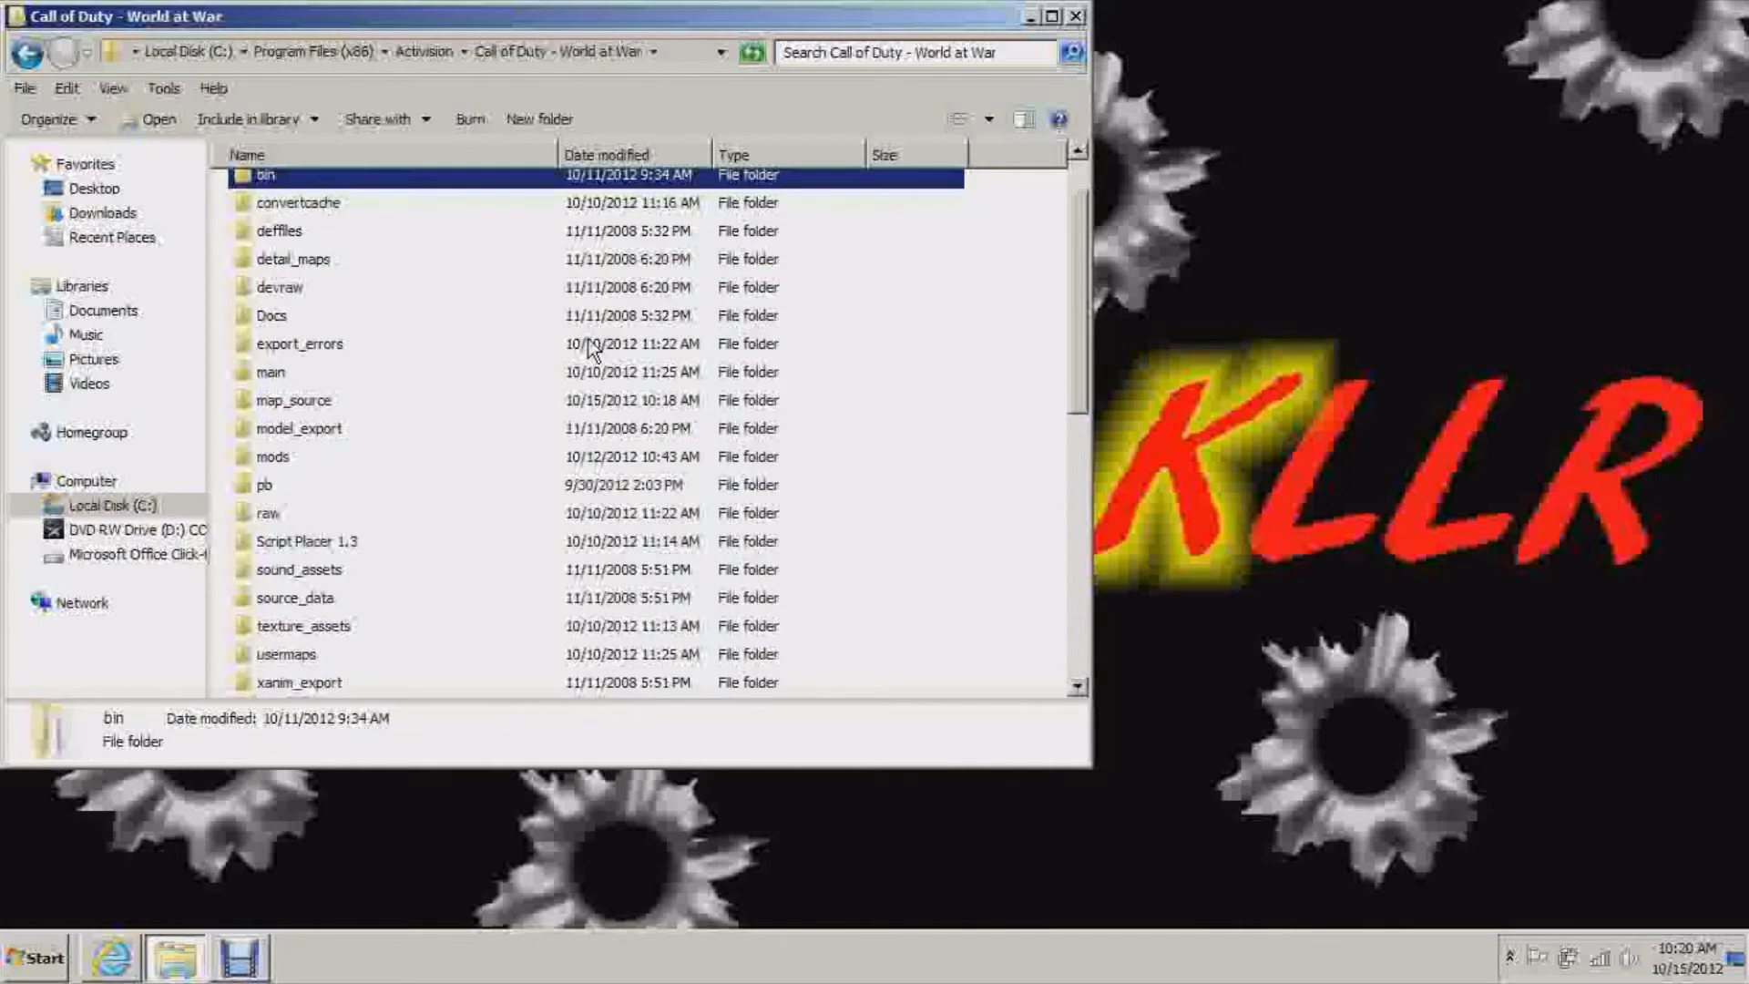
{"action": "double_click", "coordinate": [272, 456]}
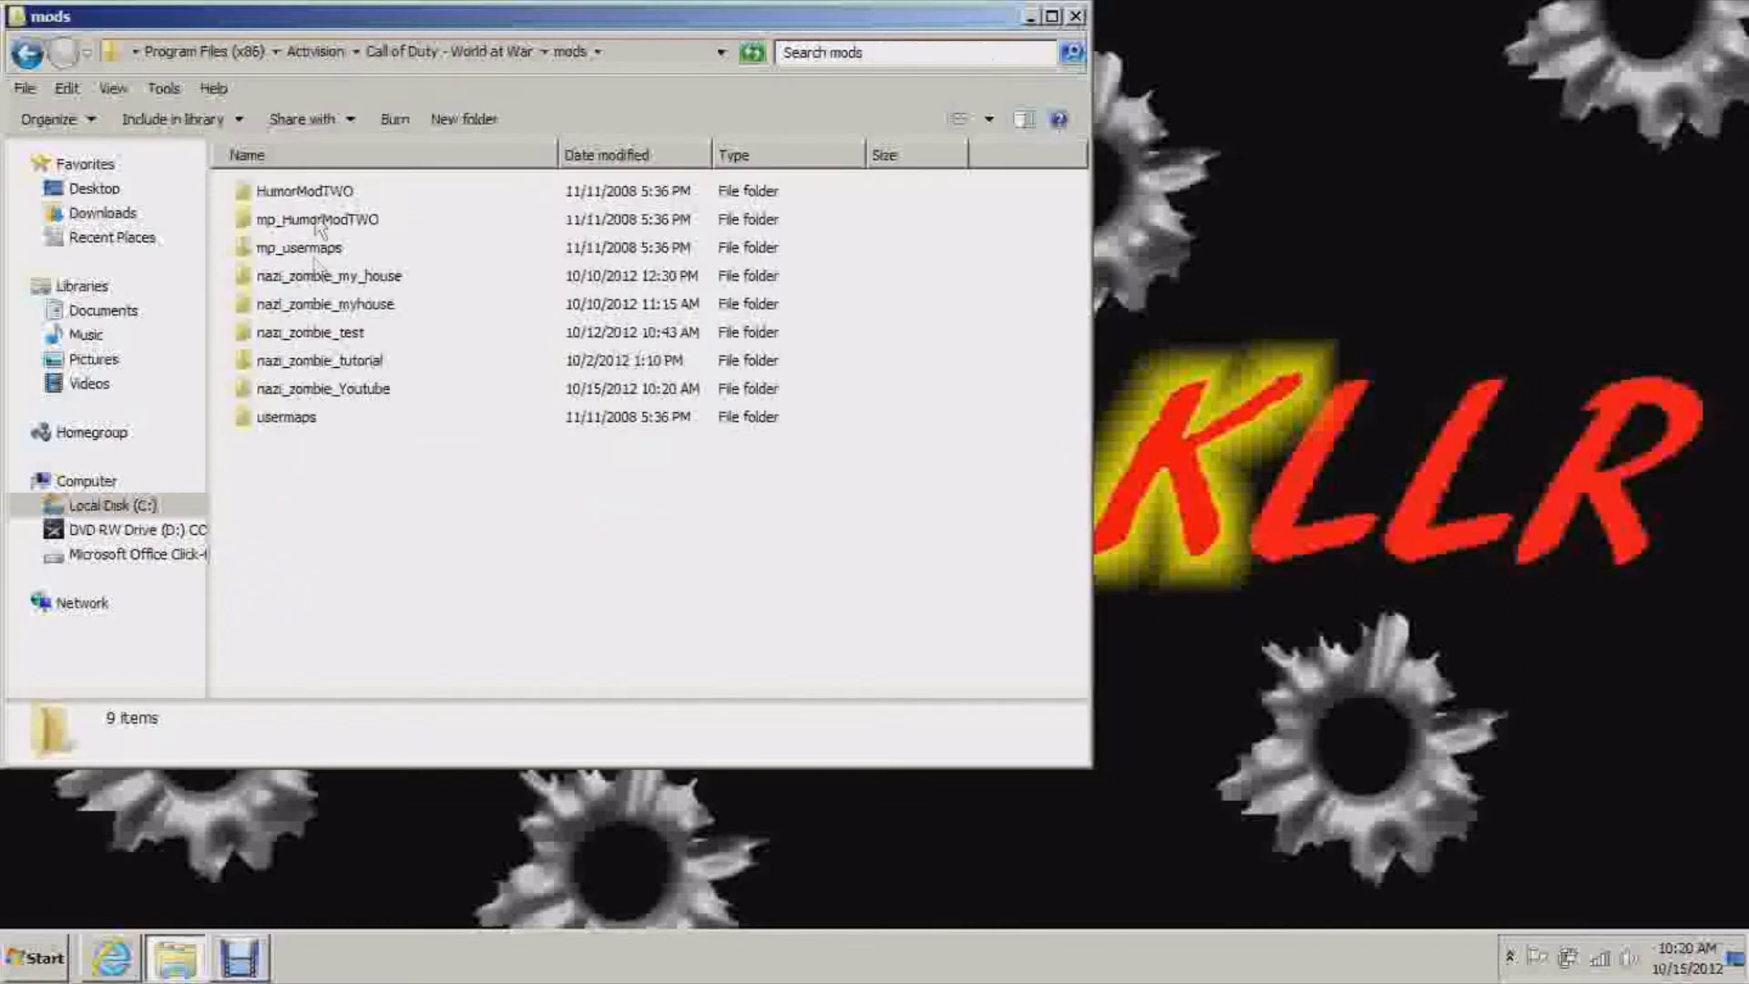
Step: Copy the nazi_zombie_Youtube mod folder and go to Local Disk (C:)
{"action": "left_click", "coordinate": [335, 390]}
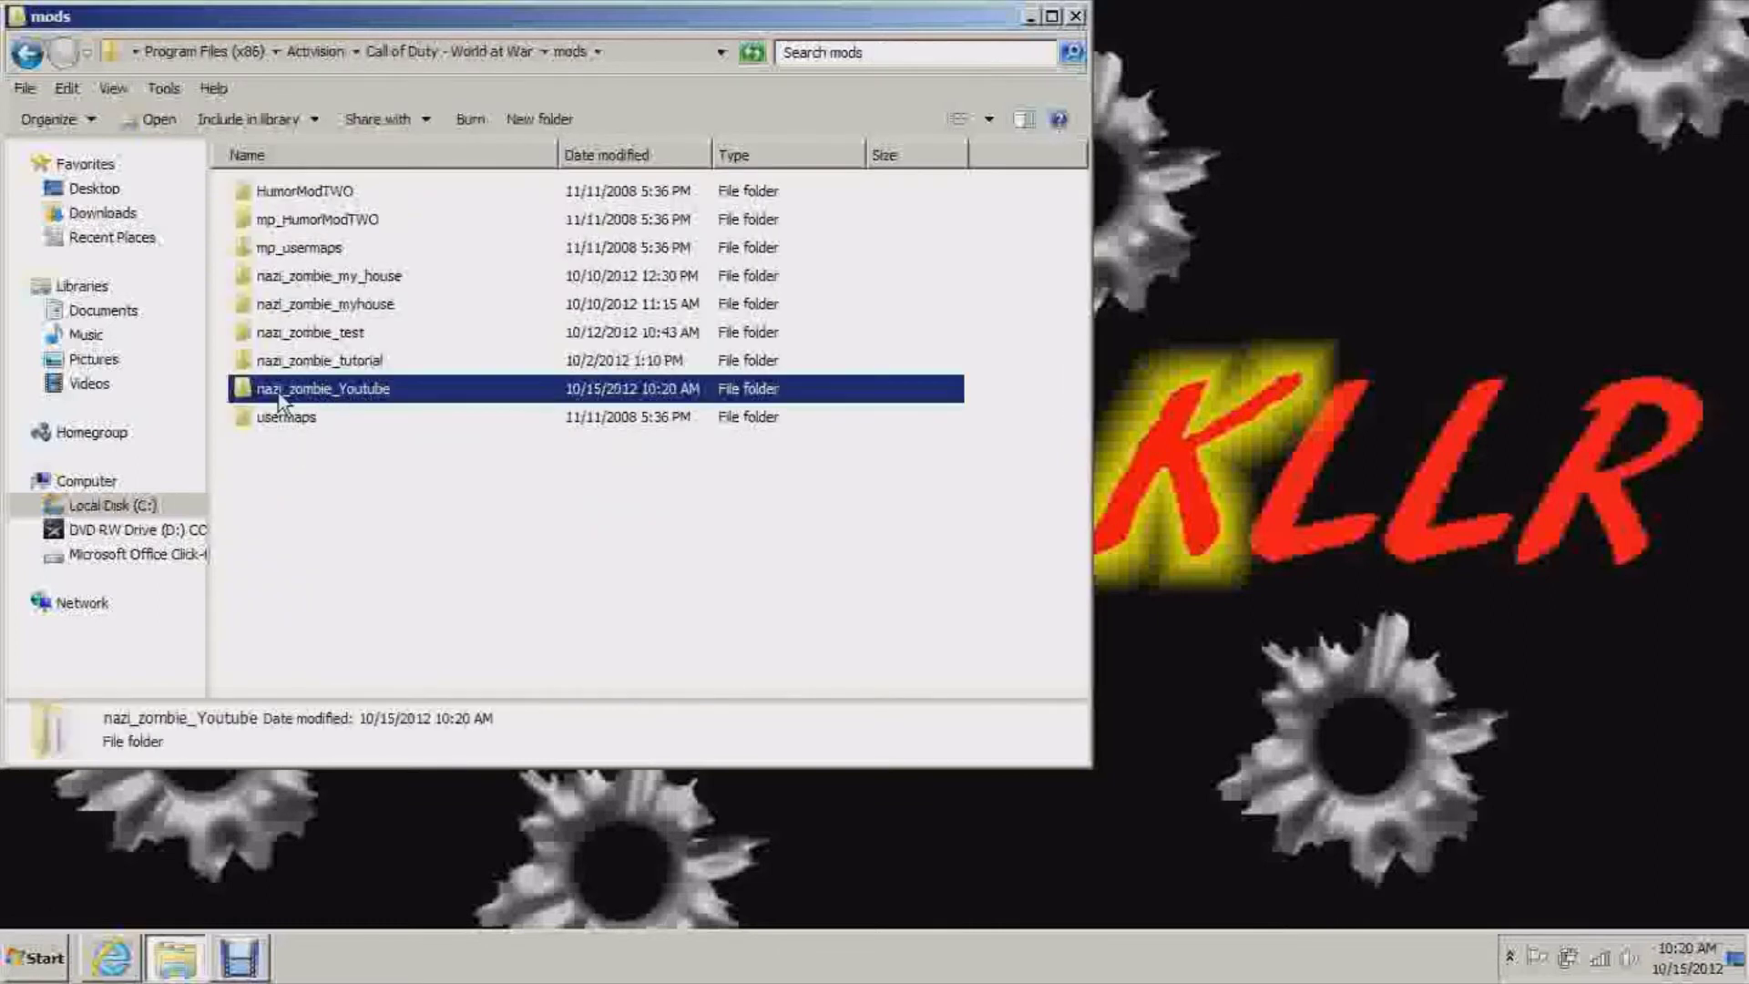
{"action": "right_click", "coordinate": [331, 389]}
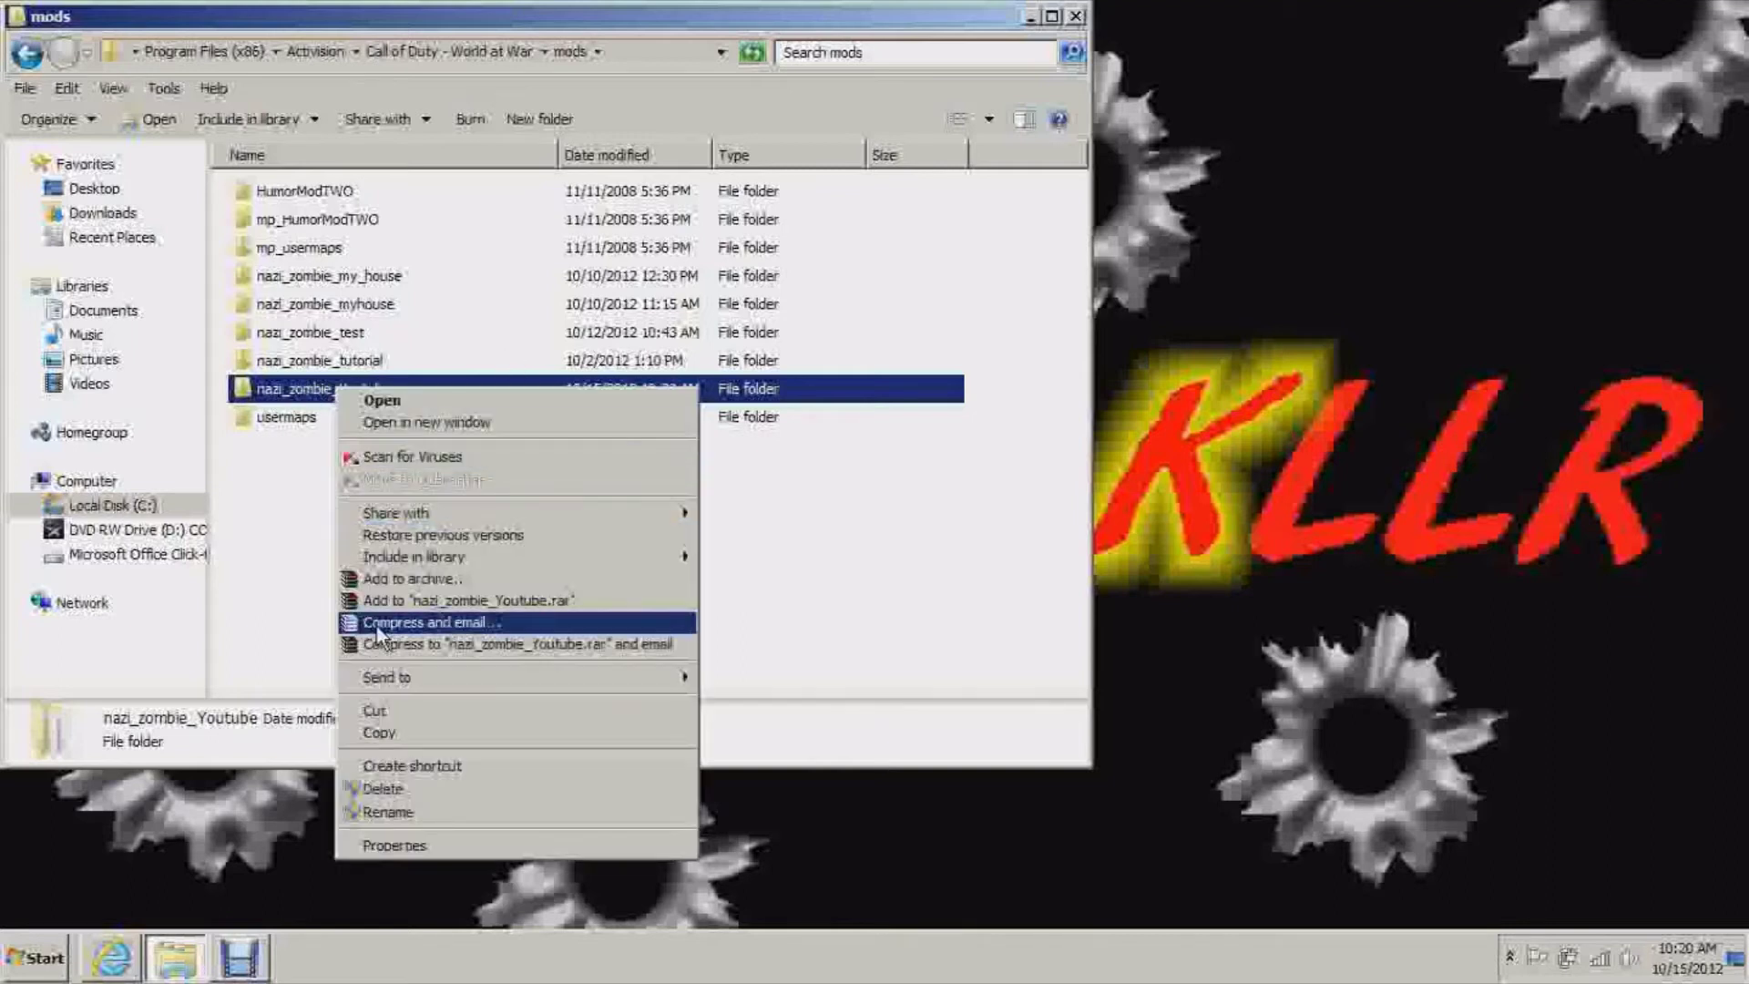
{"action": "left_click", "coordinate": [397, 733]}
{"action": "left_click", "coordinate": [462, 518]}
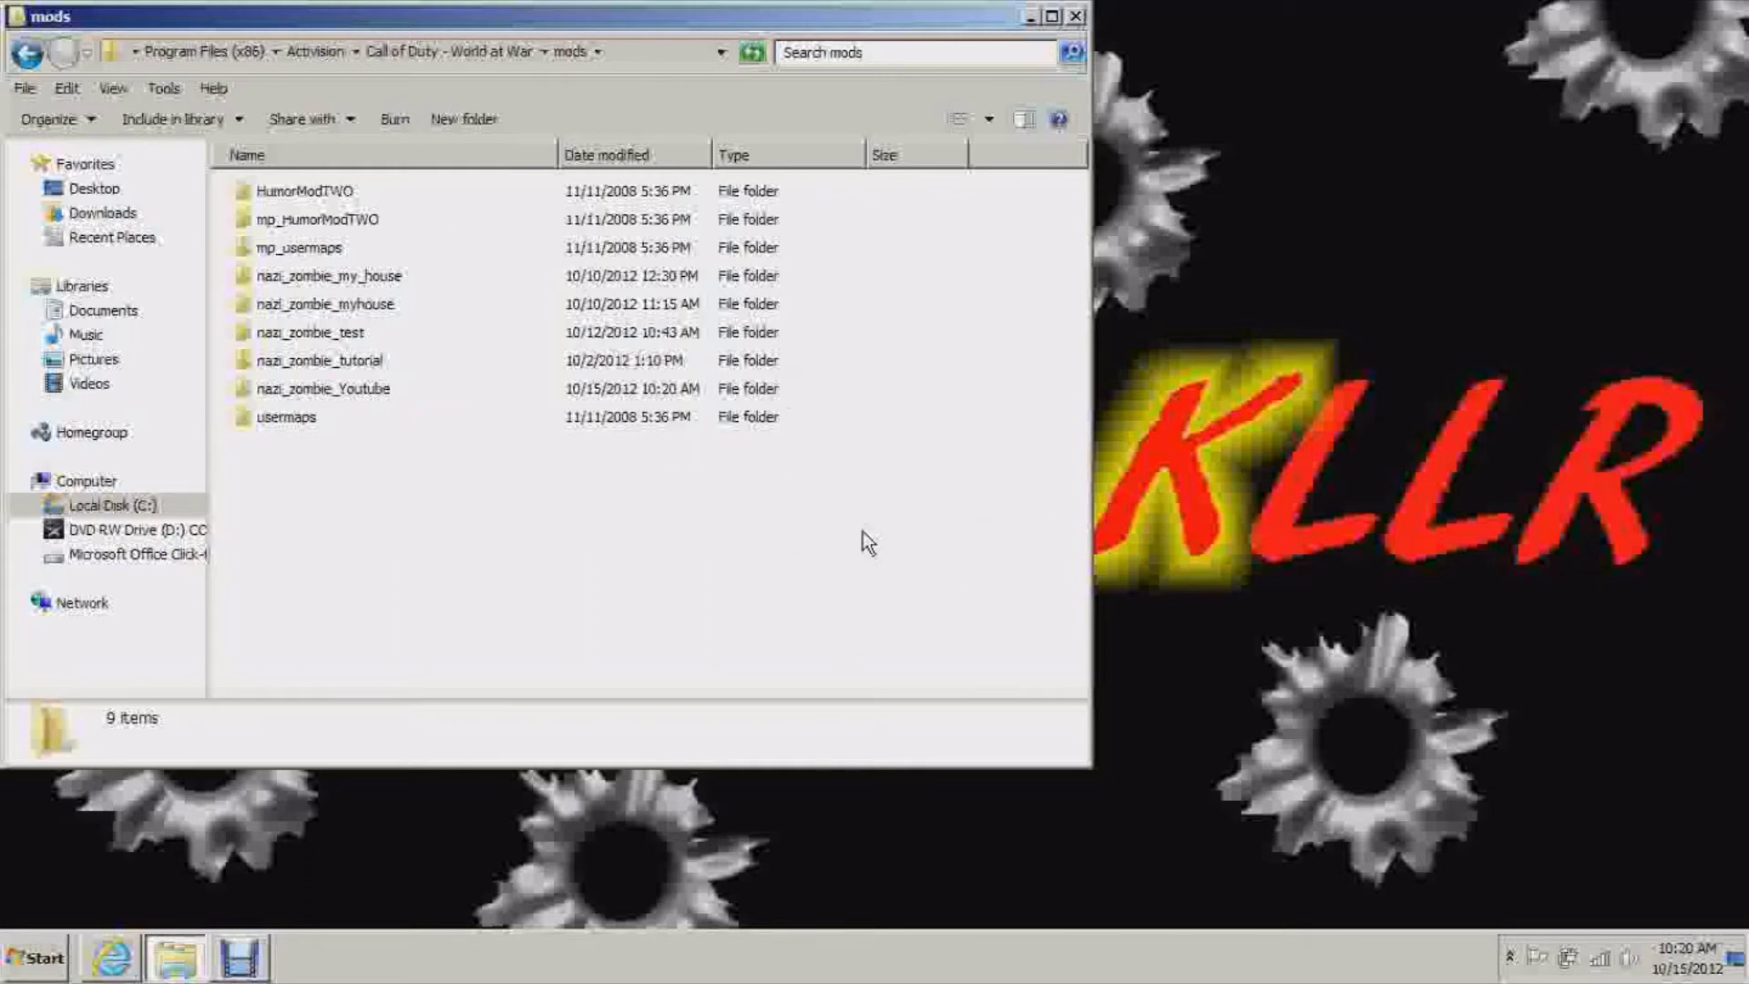
{"action": "left_click", "coordinate": [111, 505]}
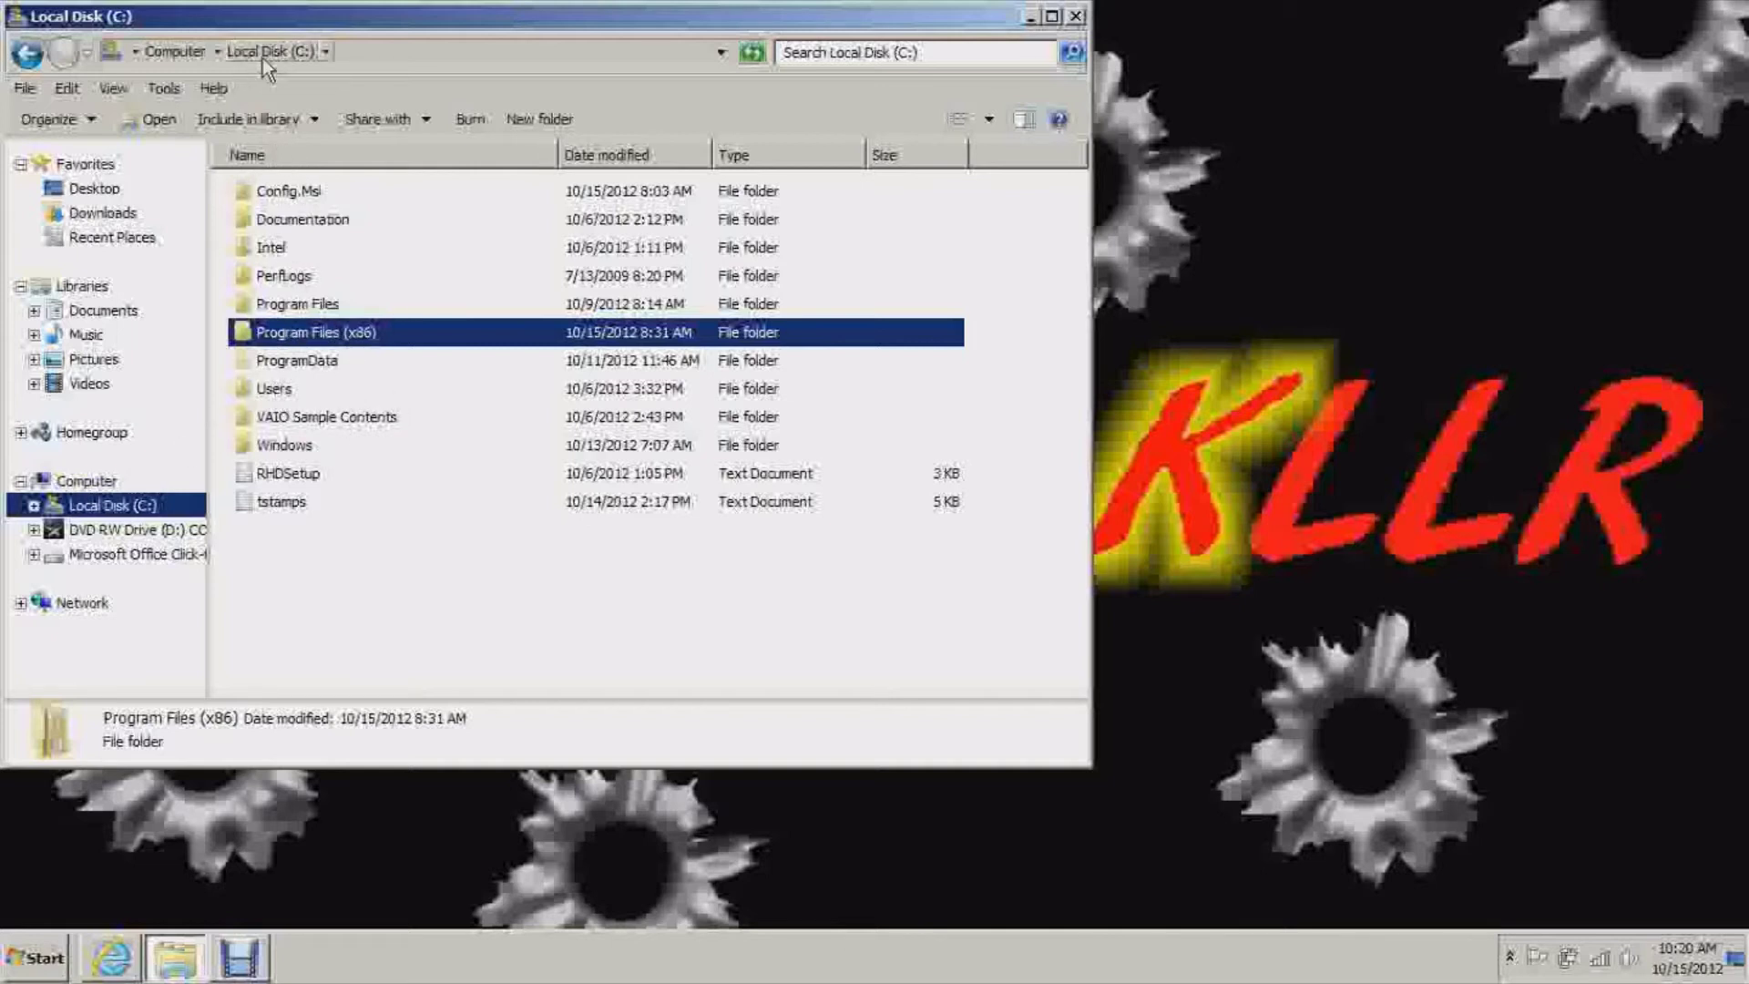
Step: Navigate to the user's profile folder under C:\Users
{"action": "left_click", "coordinate": [175, 51]}
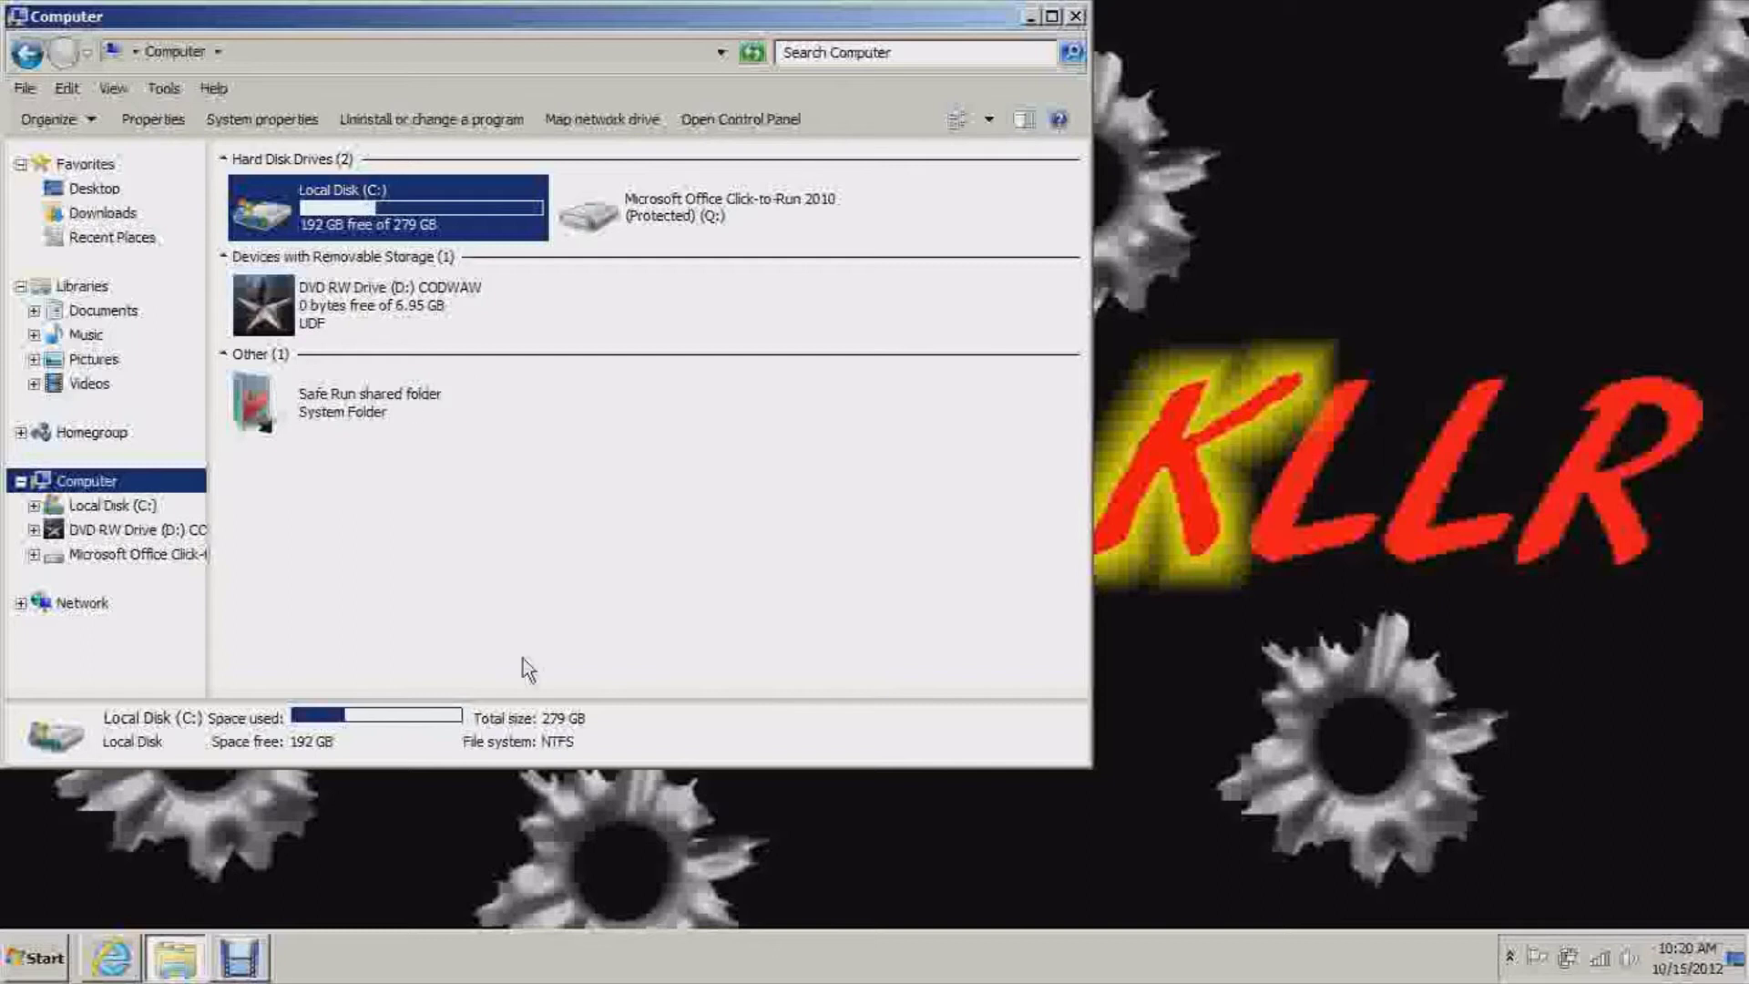
{"action": "left_click", "coordinate": [523, 661]}
{"action": "double_click", "coordinate": [404, 218]}
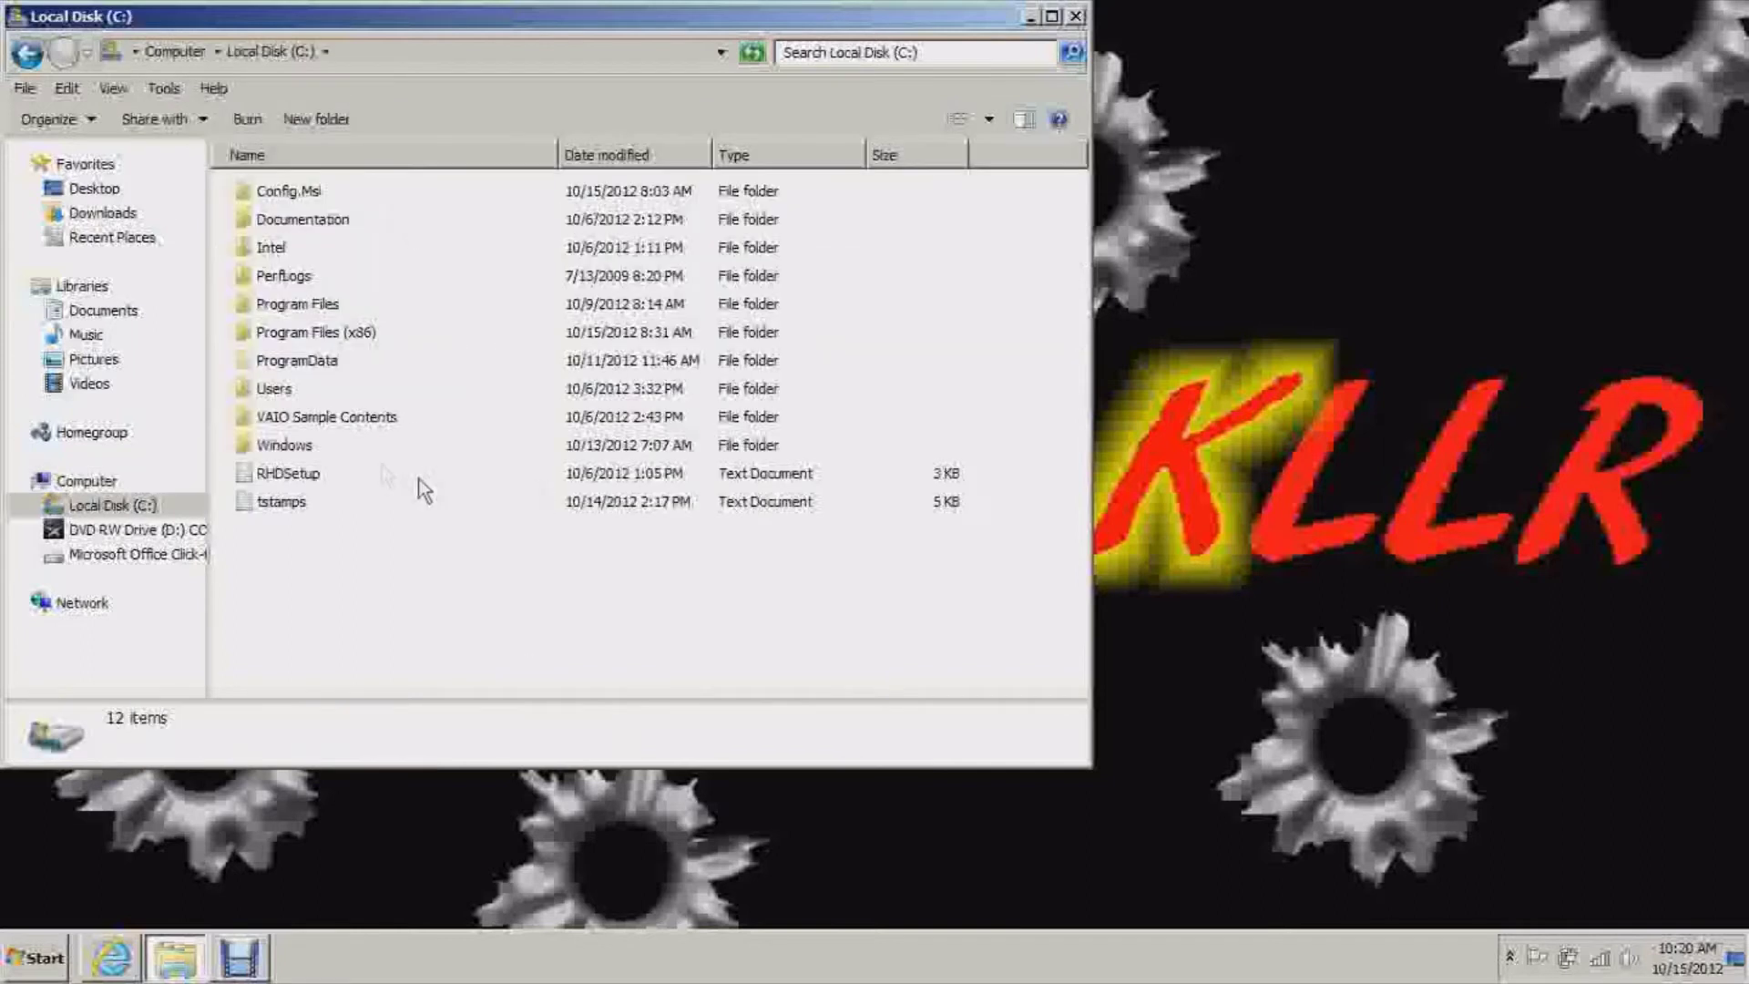
{"action": "double_click", "coordinate": [276, 390]}
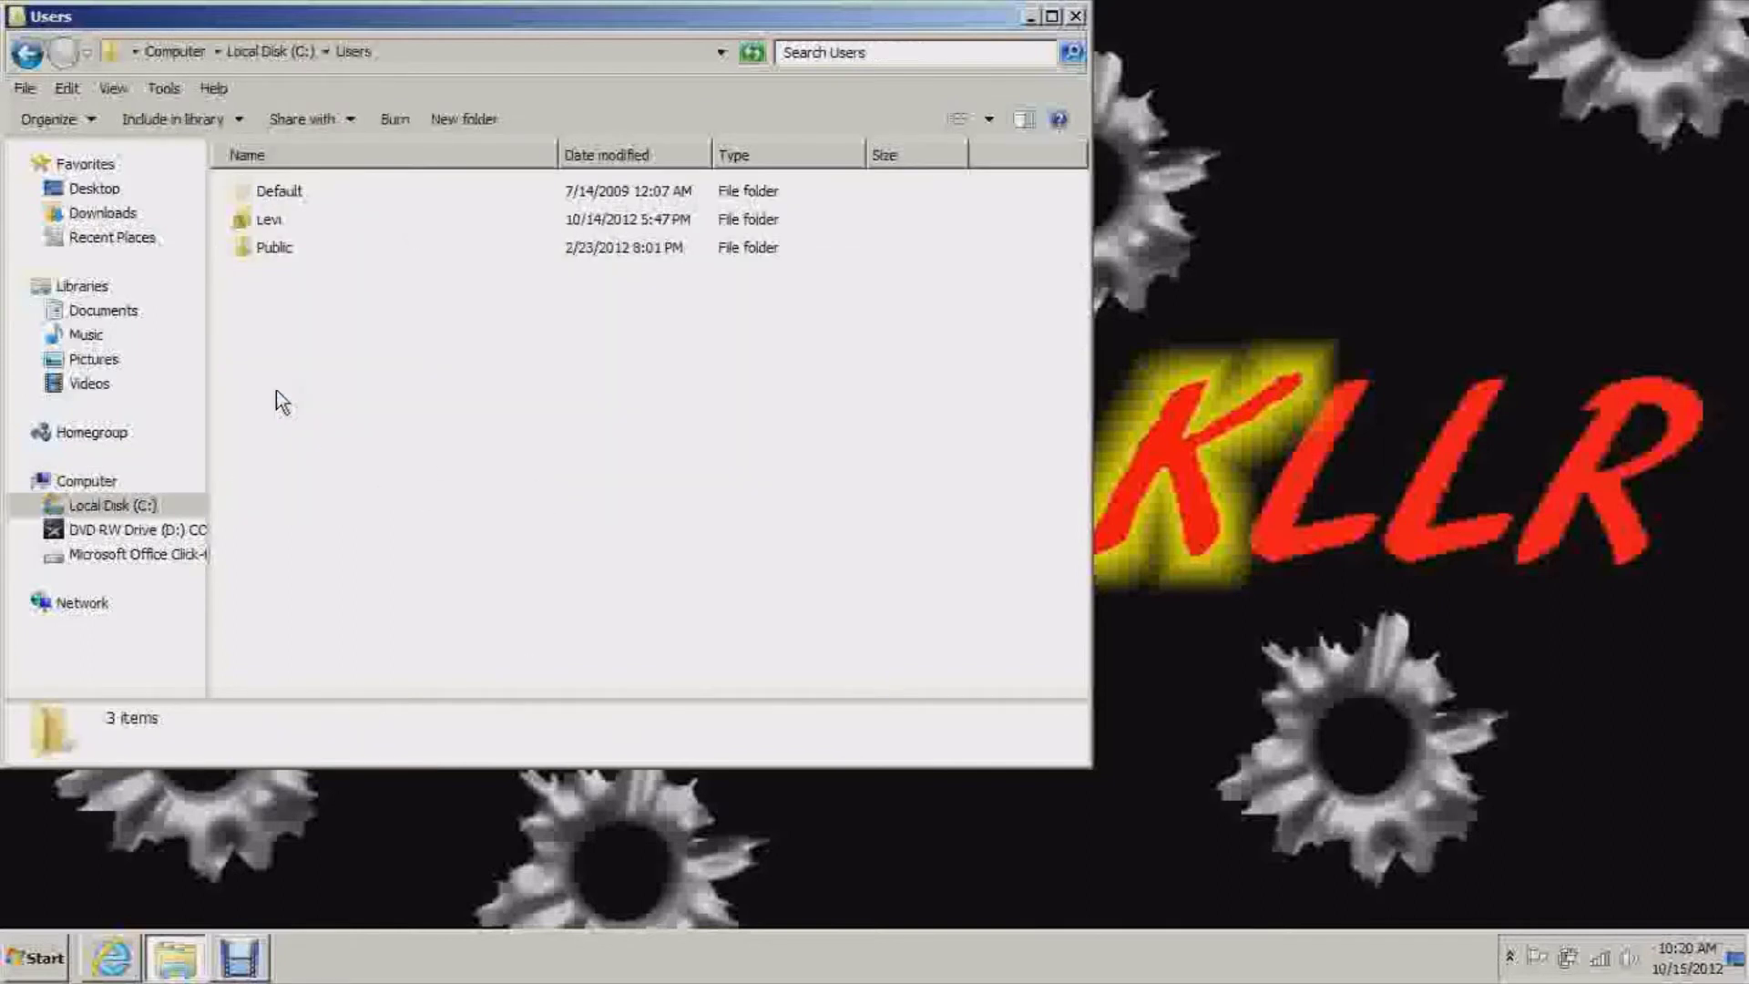
{"action": "double_click", "coordinate": [279, 219]}
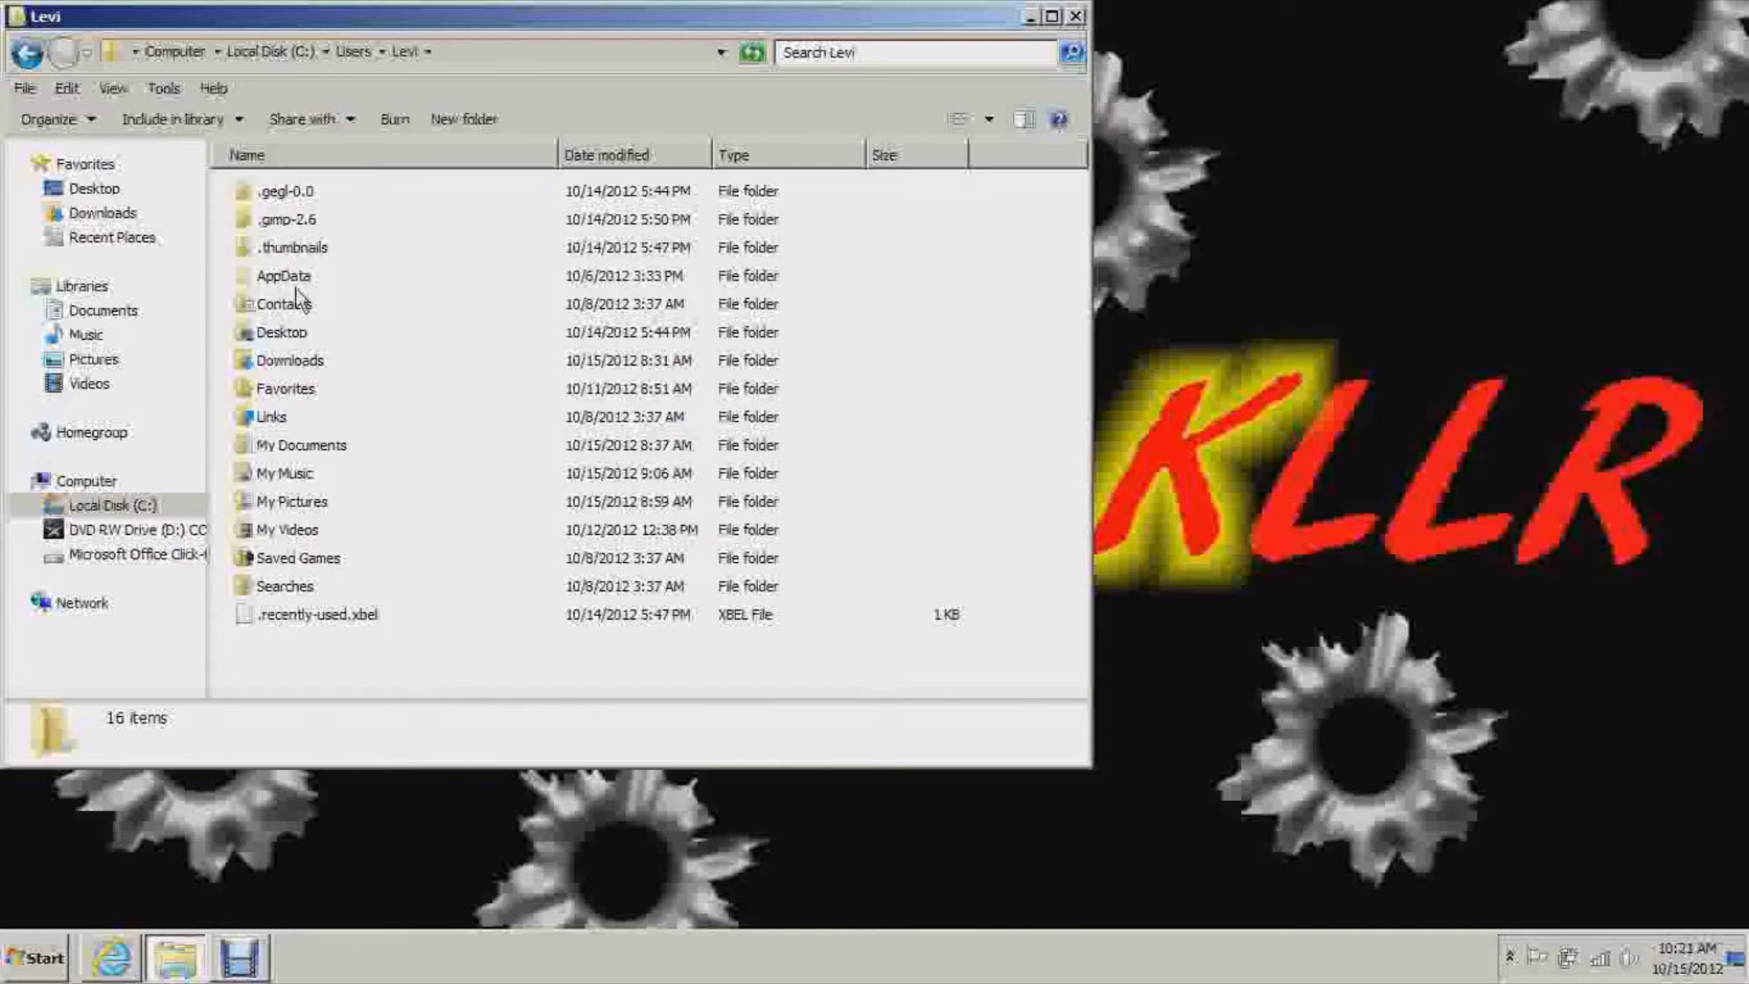
Step: Turn on 'Show hidden files, folders, and drives' in Folder options
{"action": "left_click", "coordinate": [169, 89]}
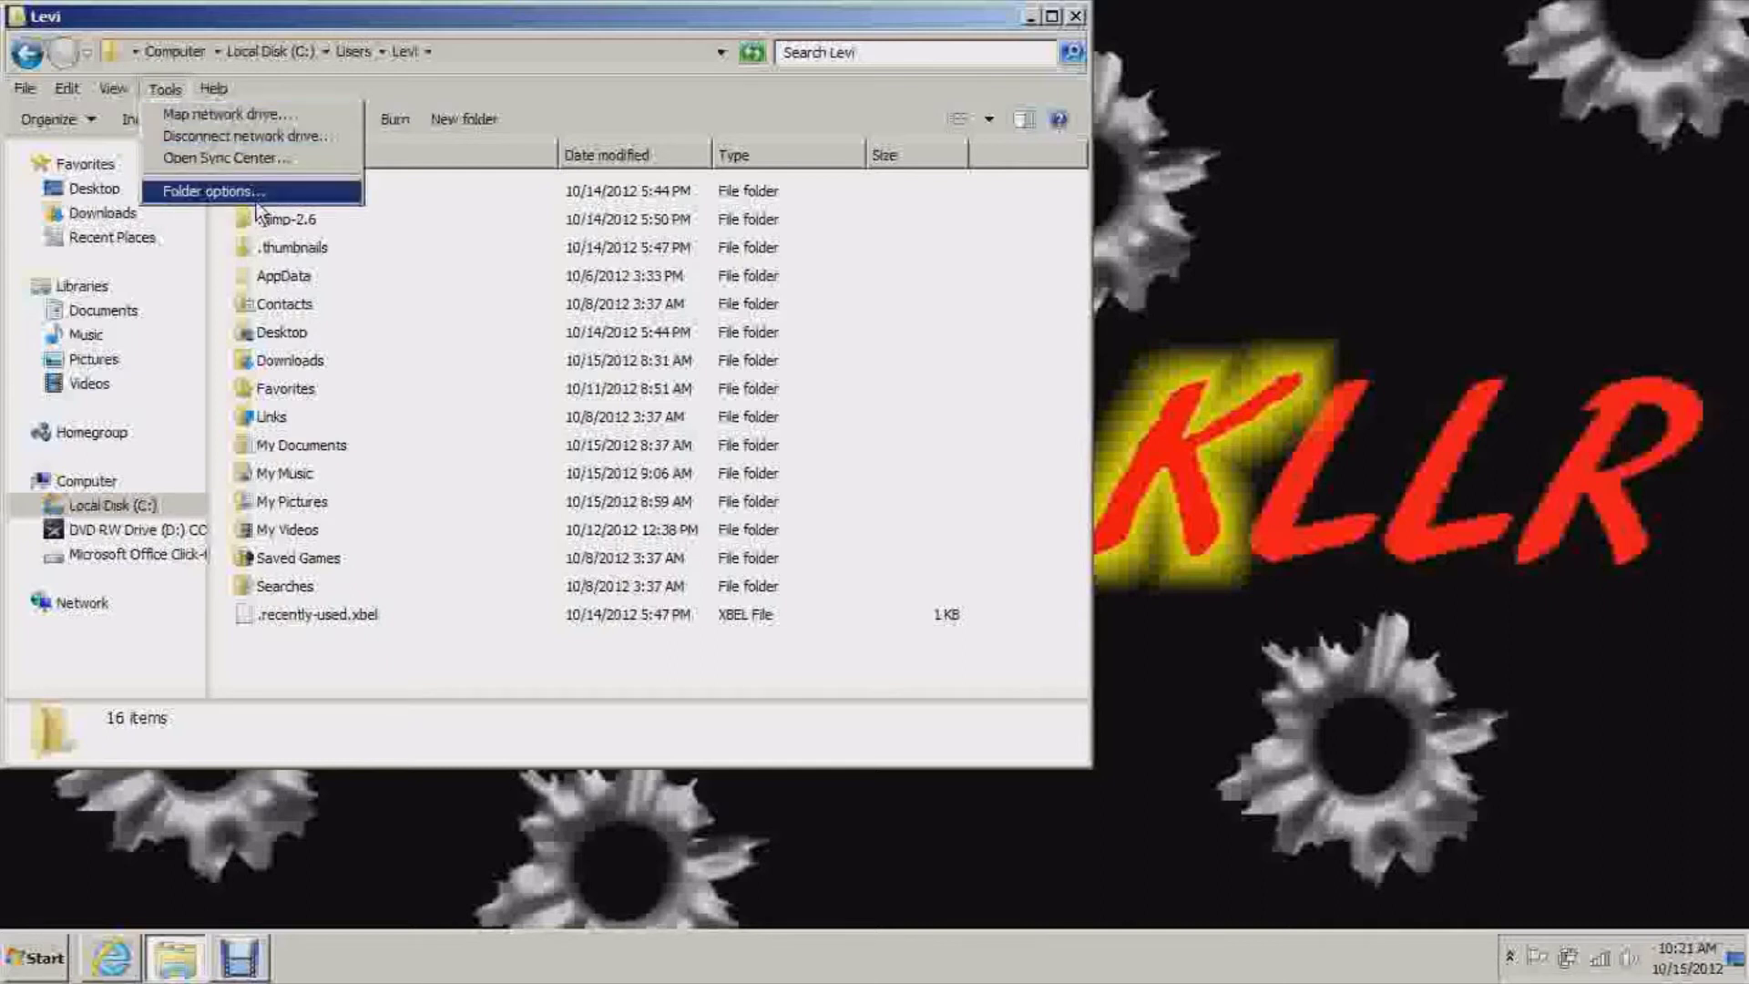
{"action": "left_click", "coordinate": [255, 192]}
{"action": "left_click", "coordinate": [140, 151]}
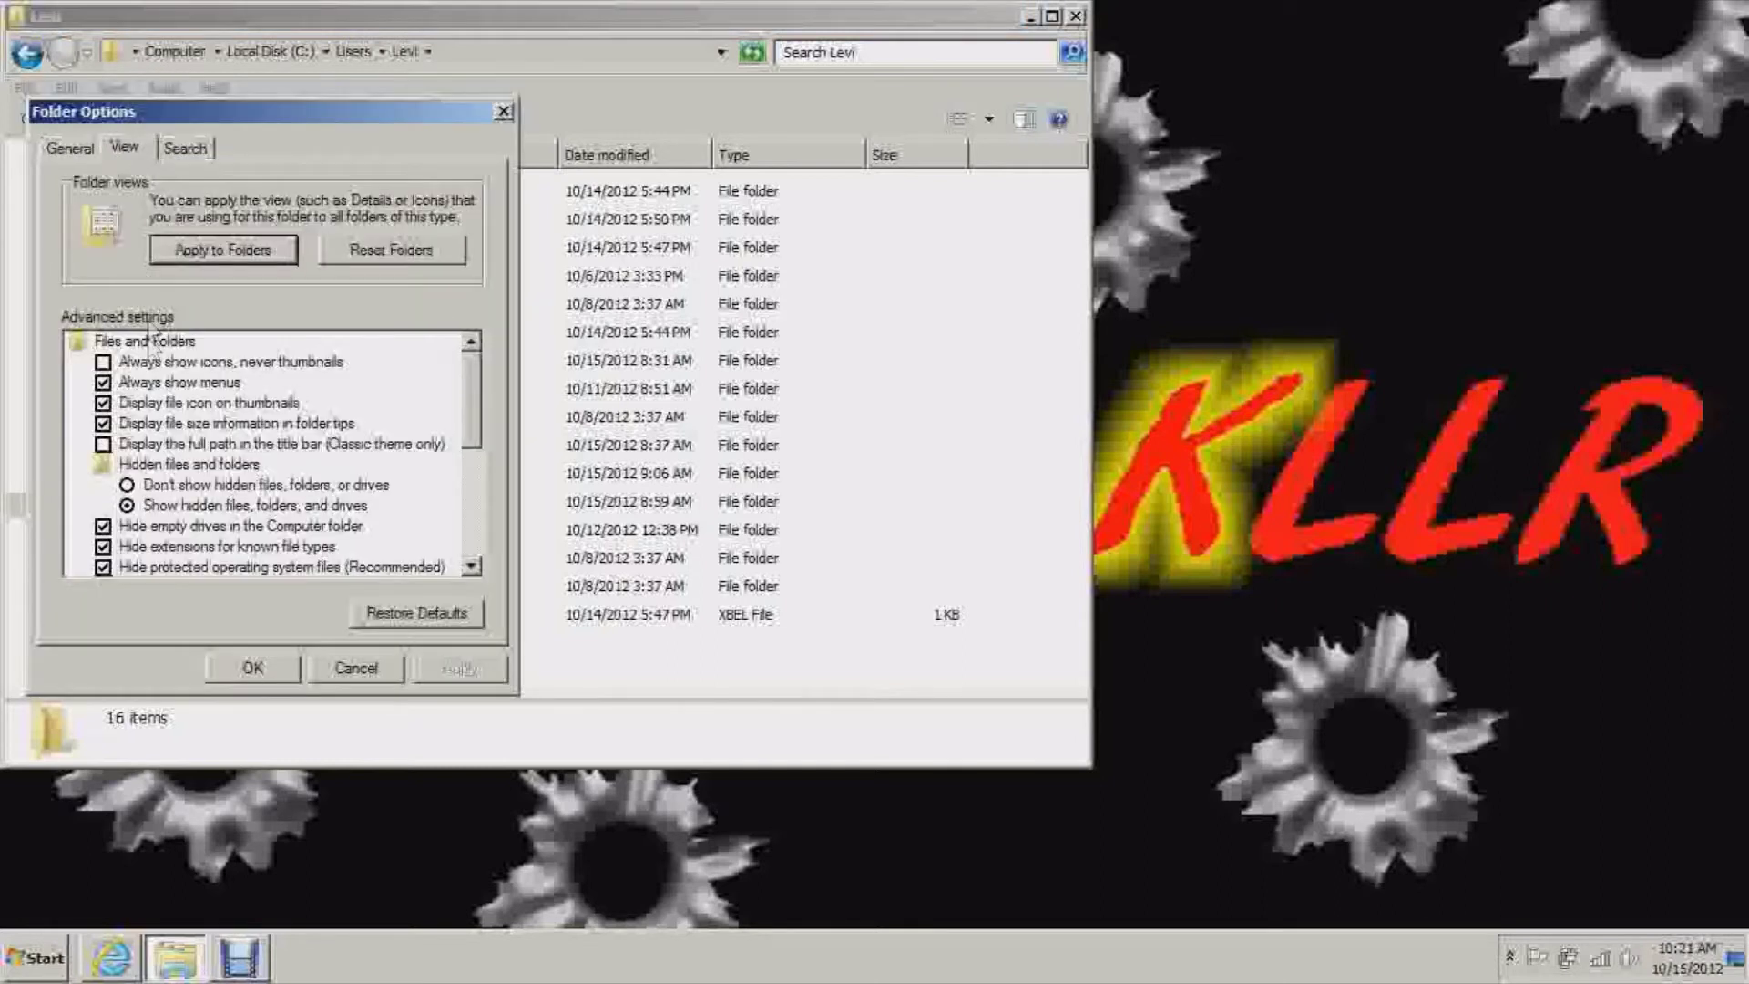
{"action": "left_click", "coordinate": [270, 660]}
Step: Open the AppData\Local\Activision\CodWaW\mods folder
{"action": "double_click", "coordinate": [295, 280]}
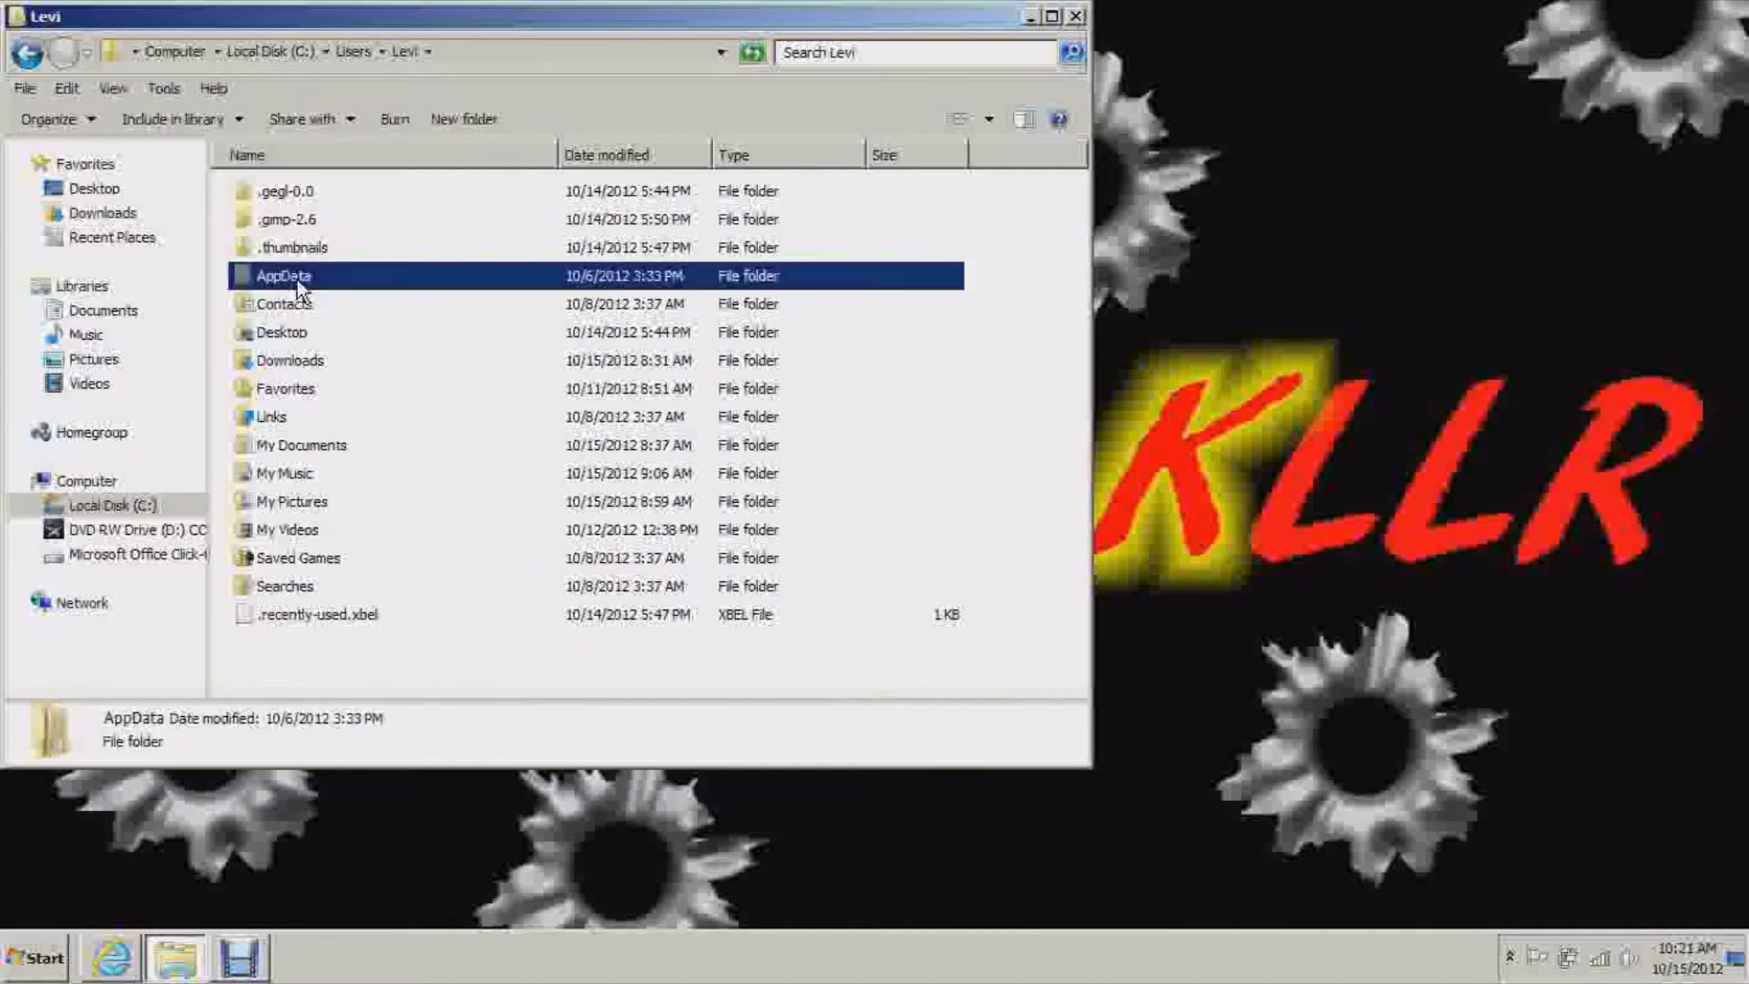
{"action": "double_click", "coordinate": [281, 202]}
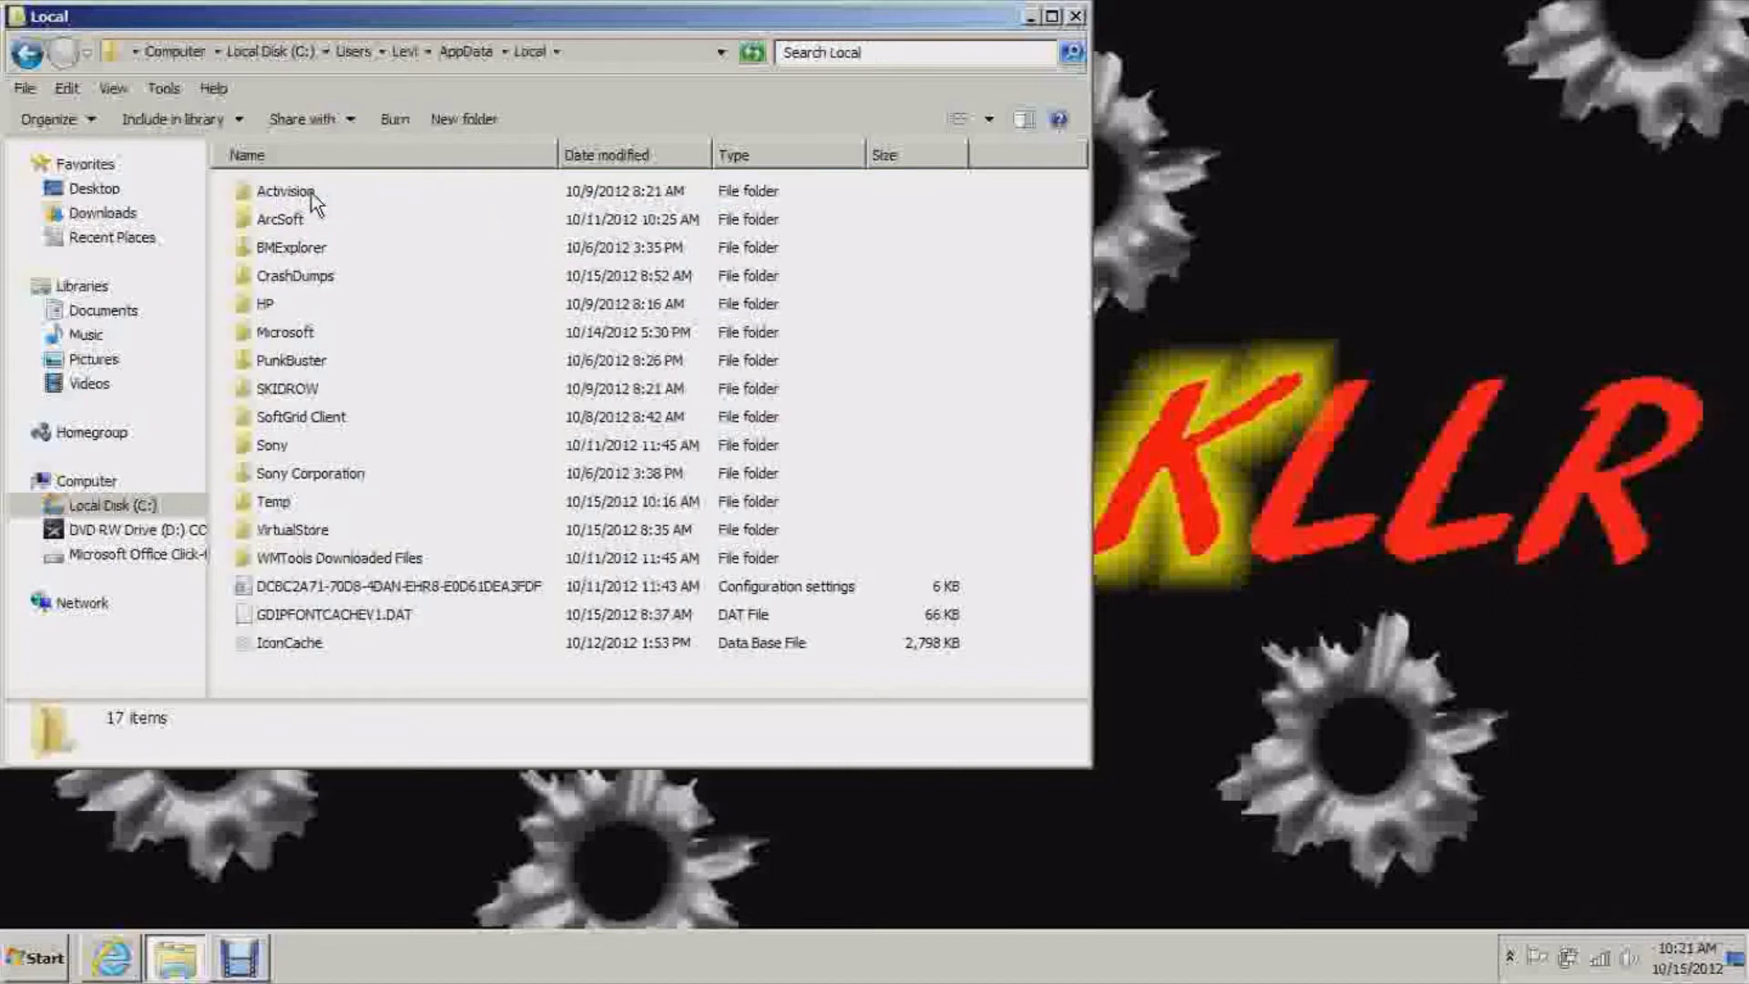
{"action": "double_click", "coordinate": [305, 191]}
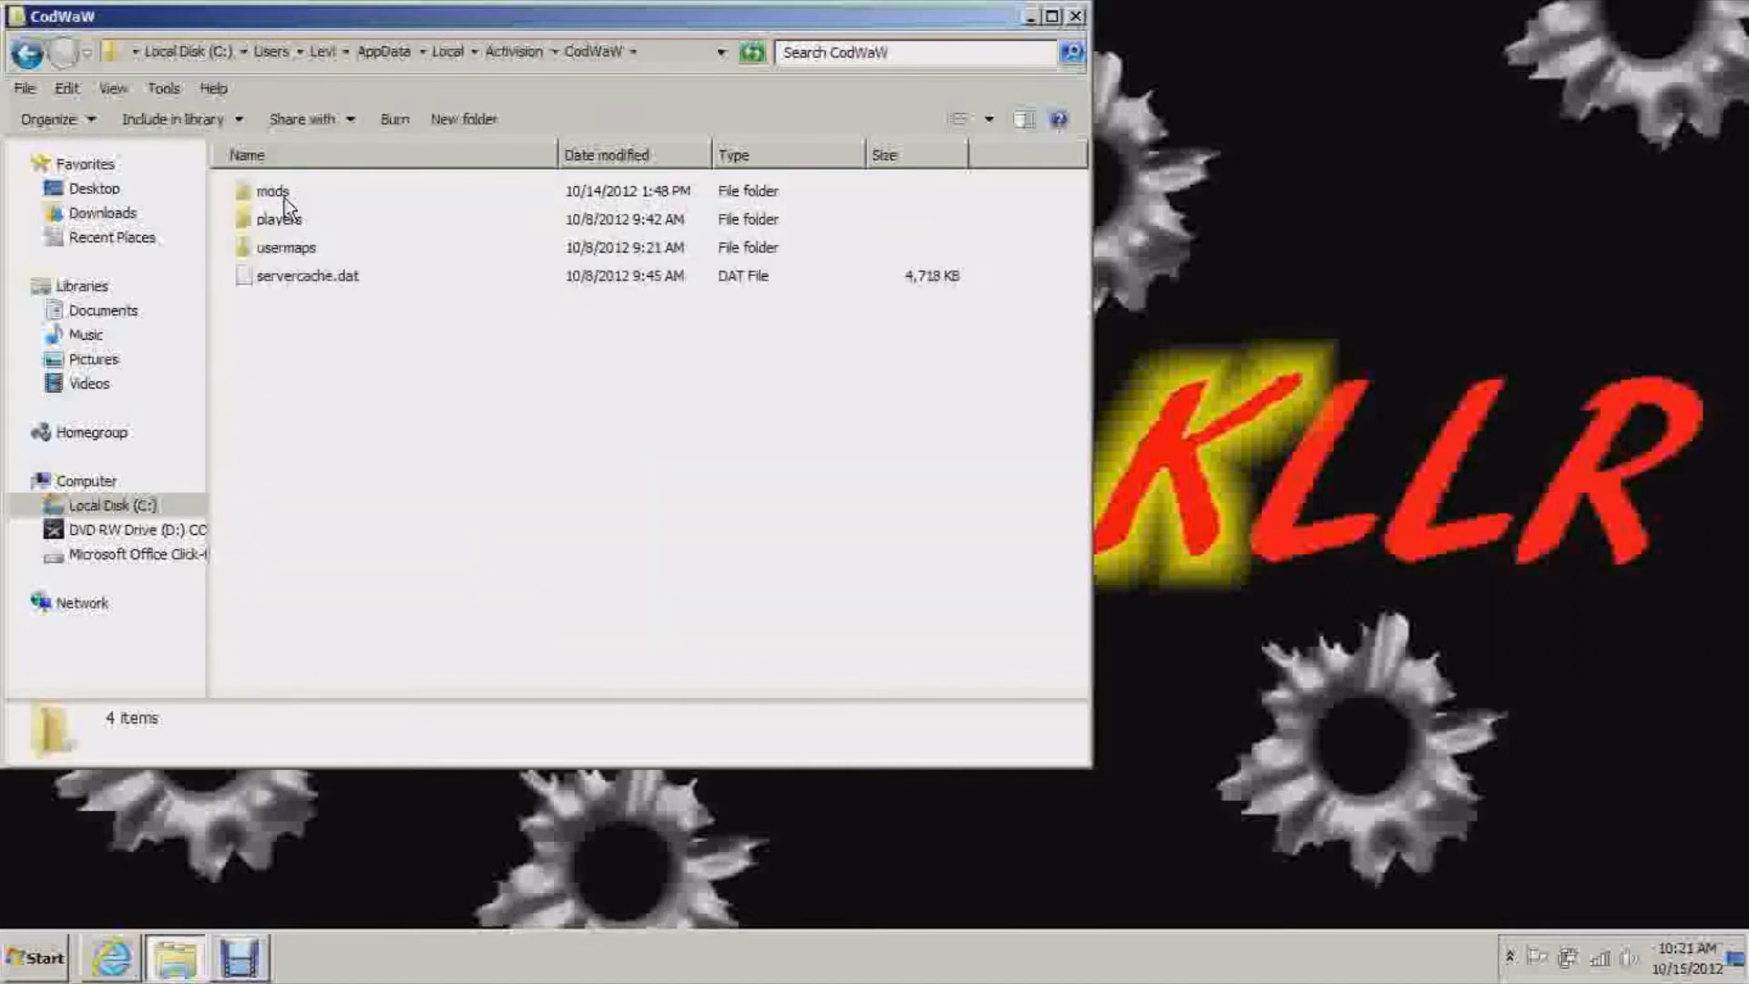
{"action": "double_click", "coordinate": [275, 194]}
Step: Paste the nazi_zombie_Youtube folder, confirming all folder merges and file replacements
{"action": "left_click", "coordinate": [355, 365]}
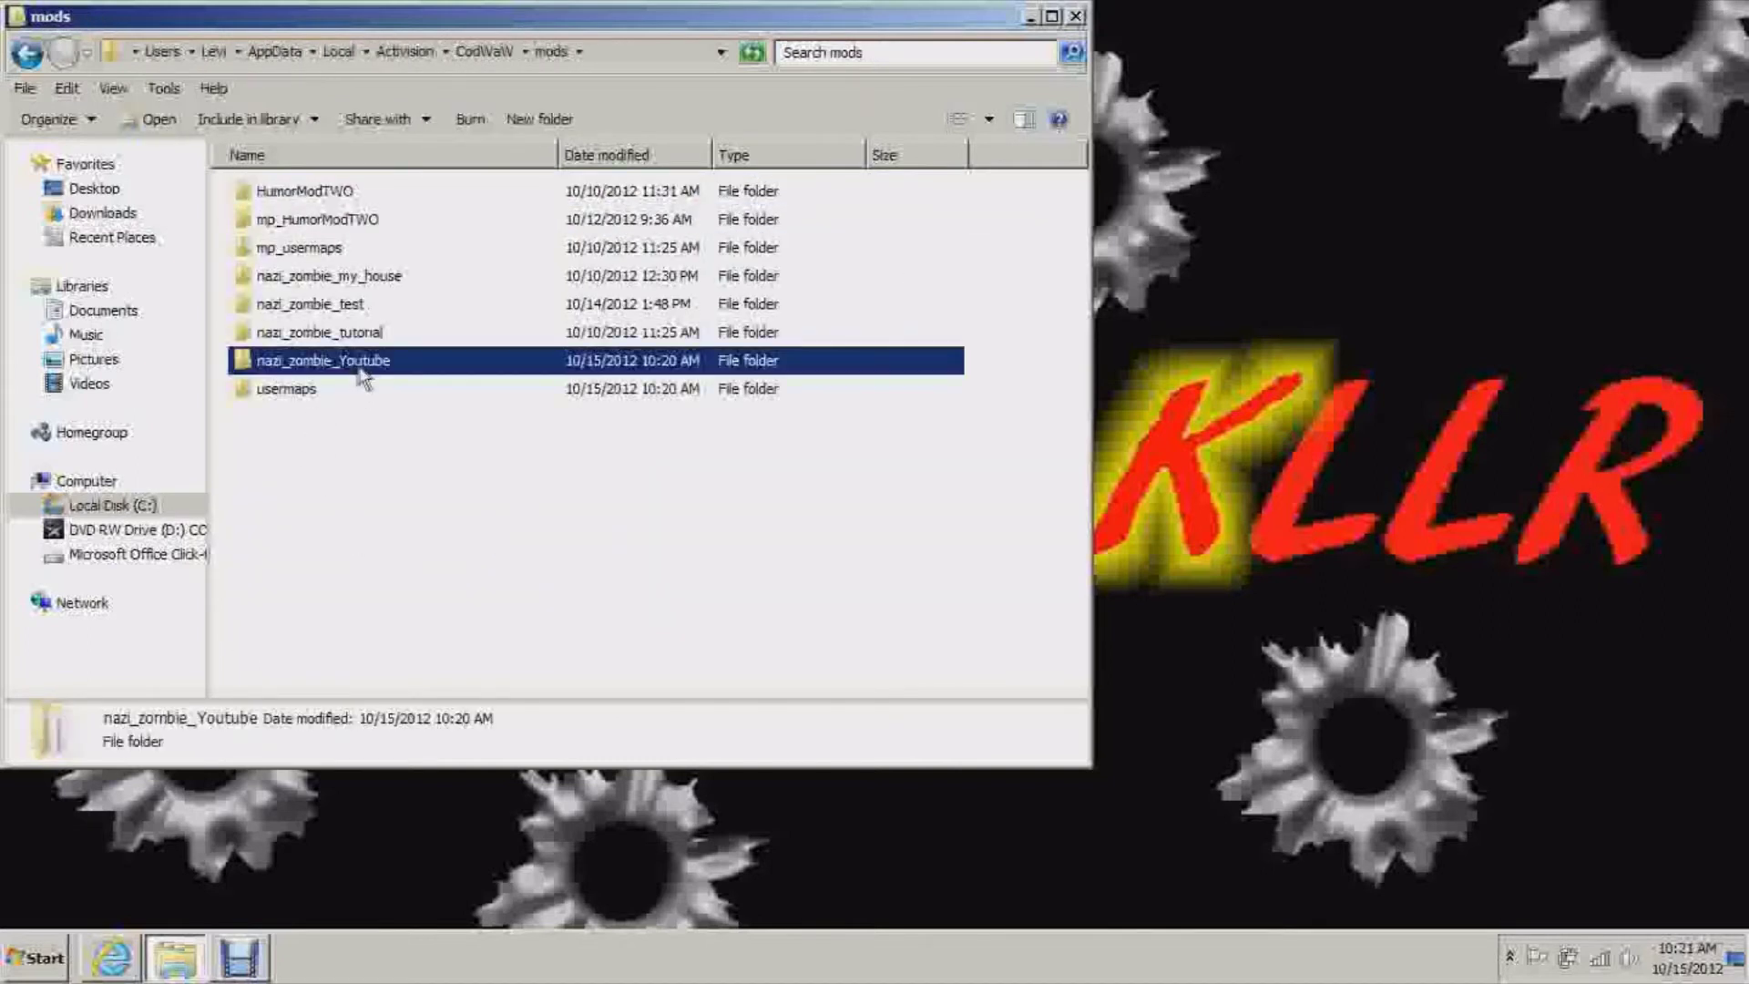
{"action": "left_click", "coordinate": [450, 546]}
{"action": "right_click", "coordinate": [447, 528]}
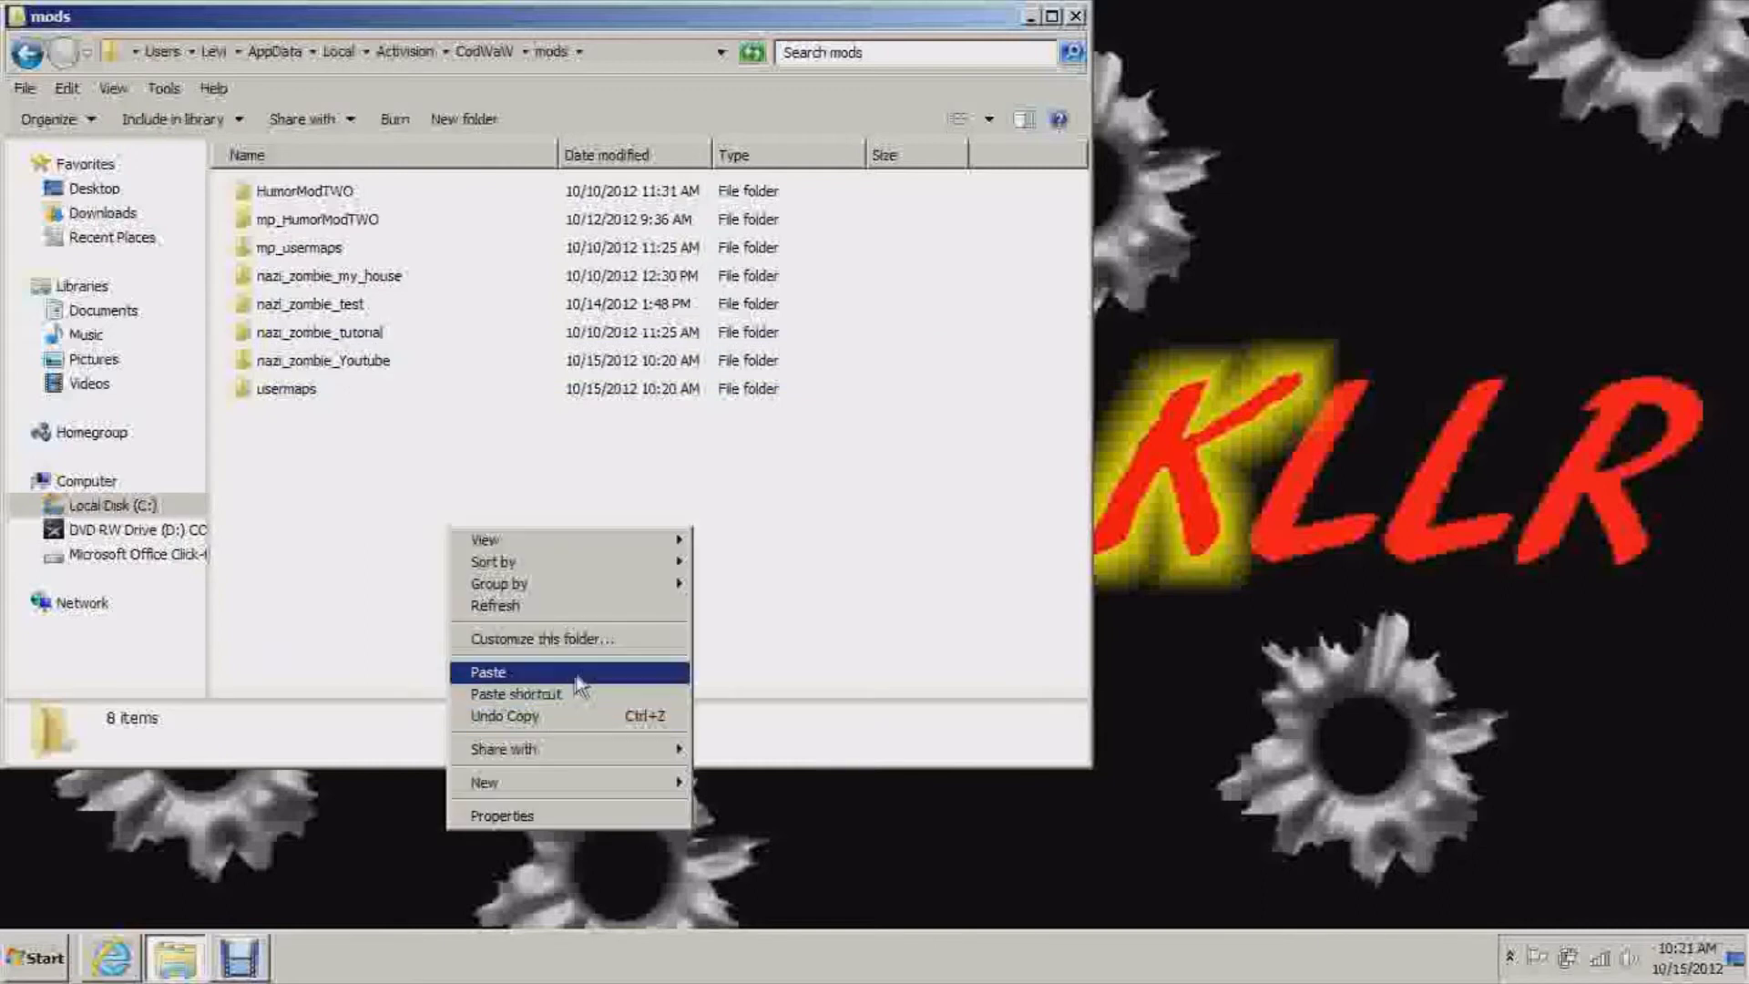
{"action": "left_click", "coordinate": [574, 676]}
{"action": "left_click", "coordinate": [943, 720]}
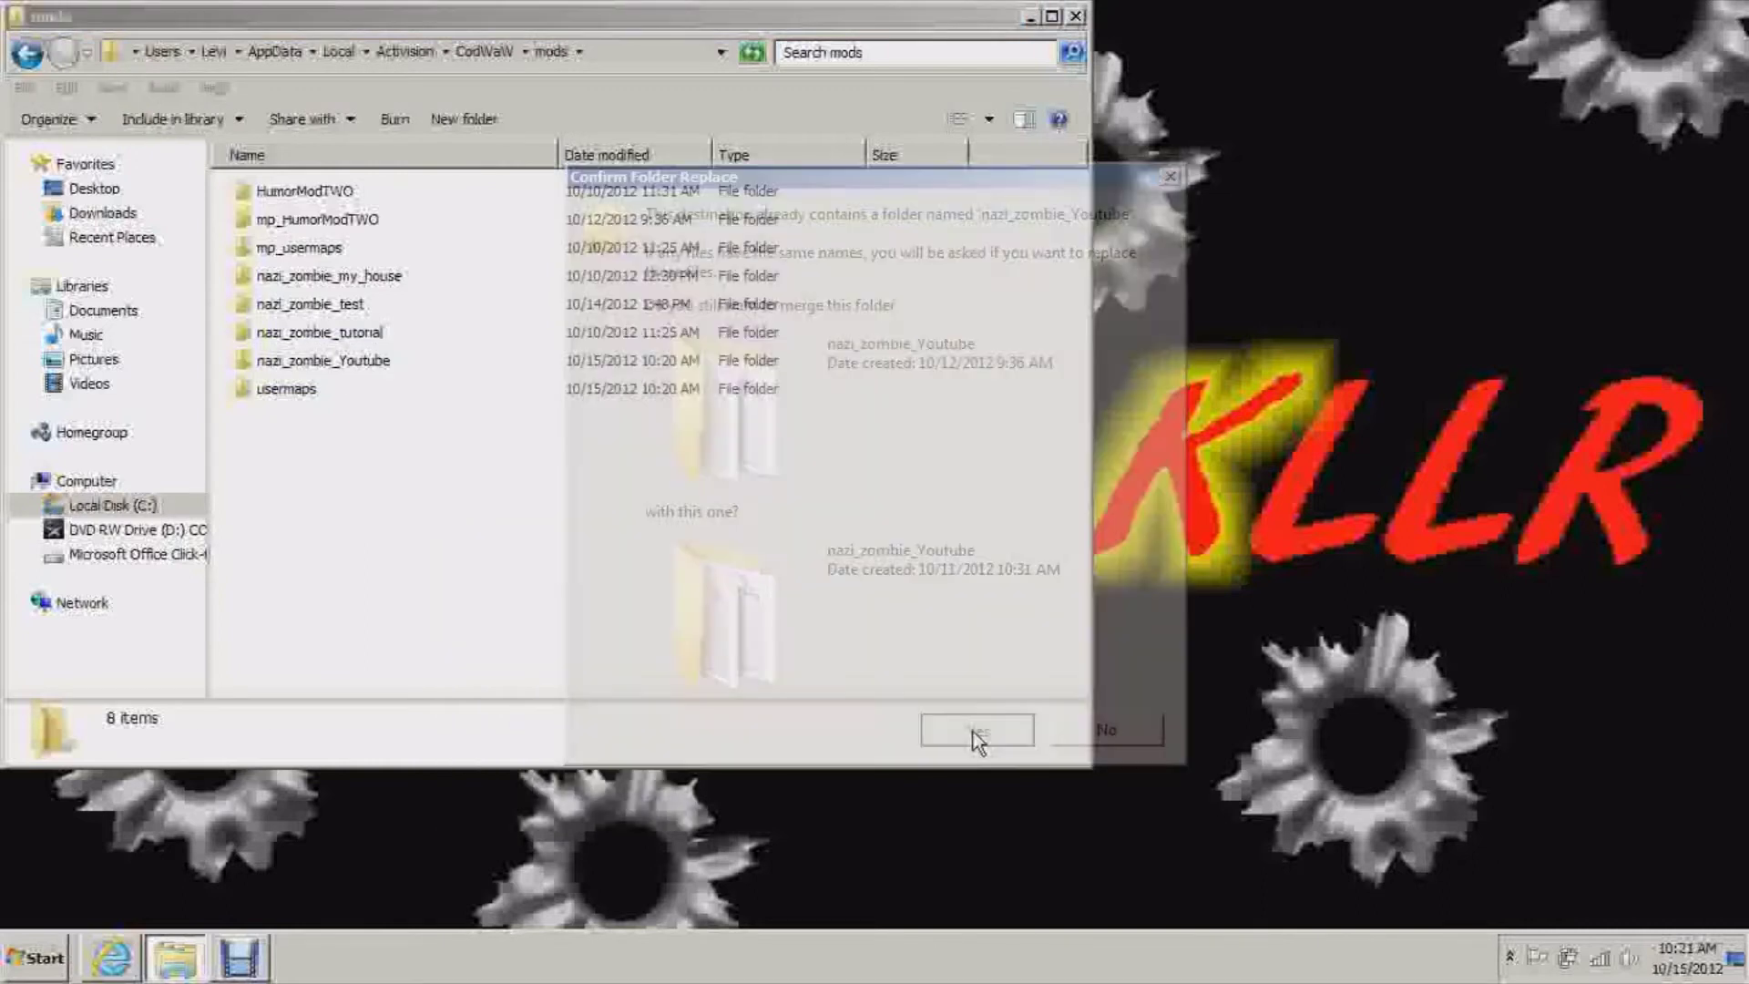
{"action": "left_click", "coordinate": [773, 651]}
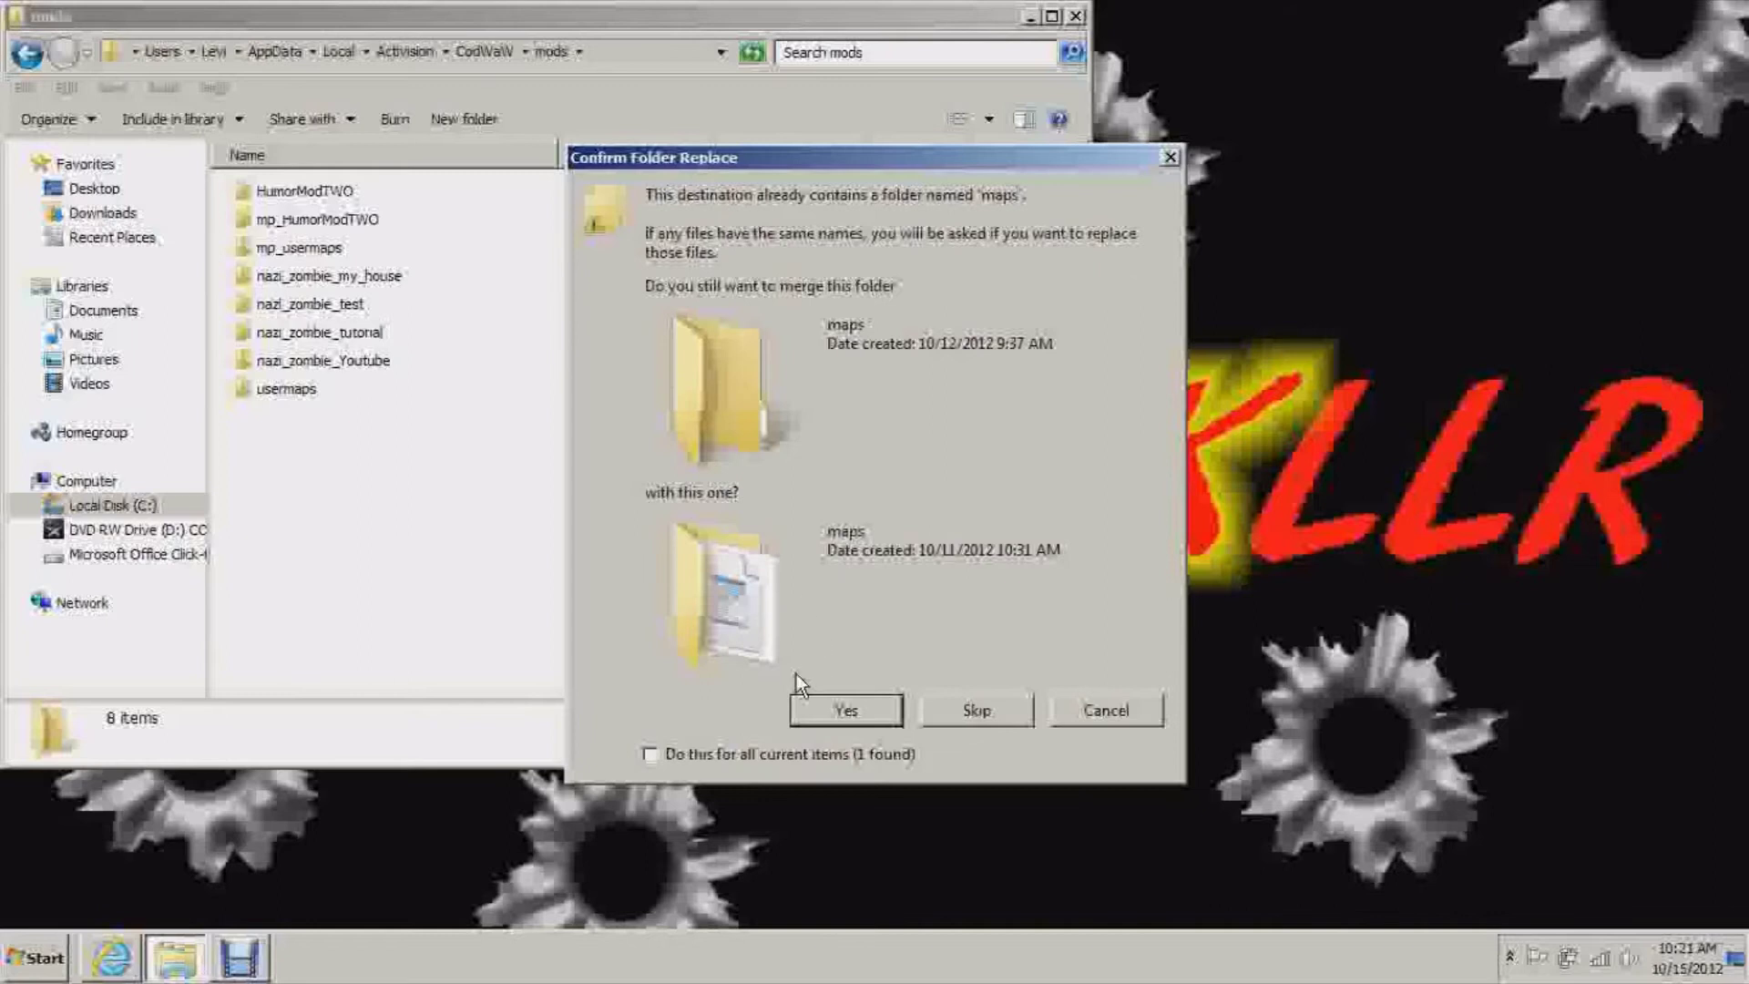
{"action": "left_click", "coordinate": [847, 711]}
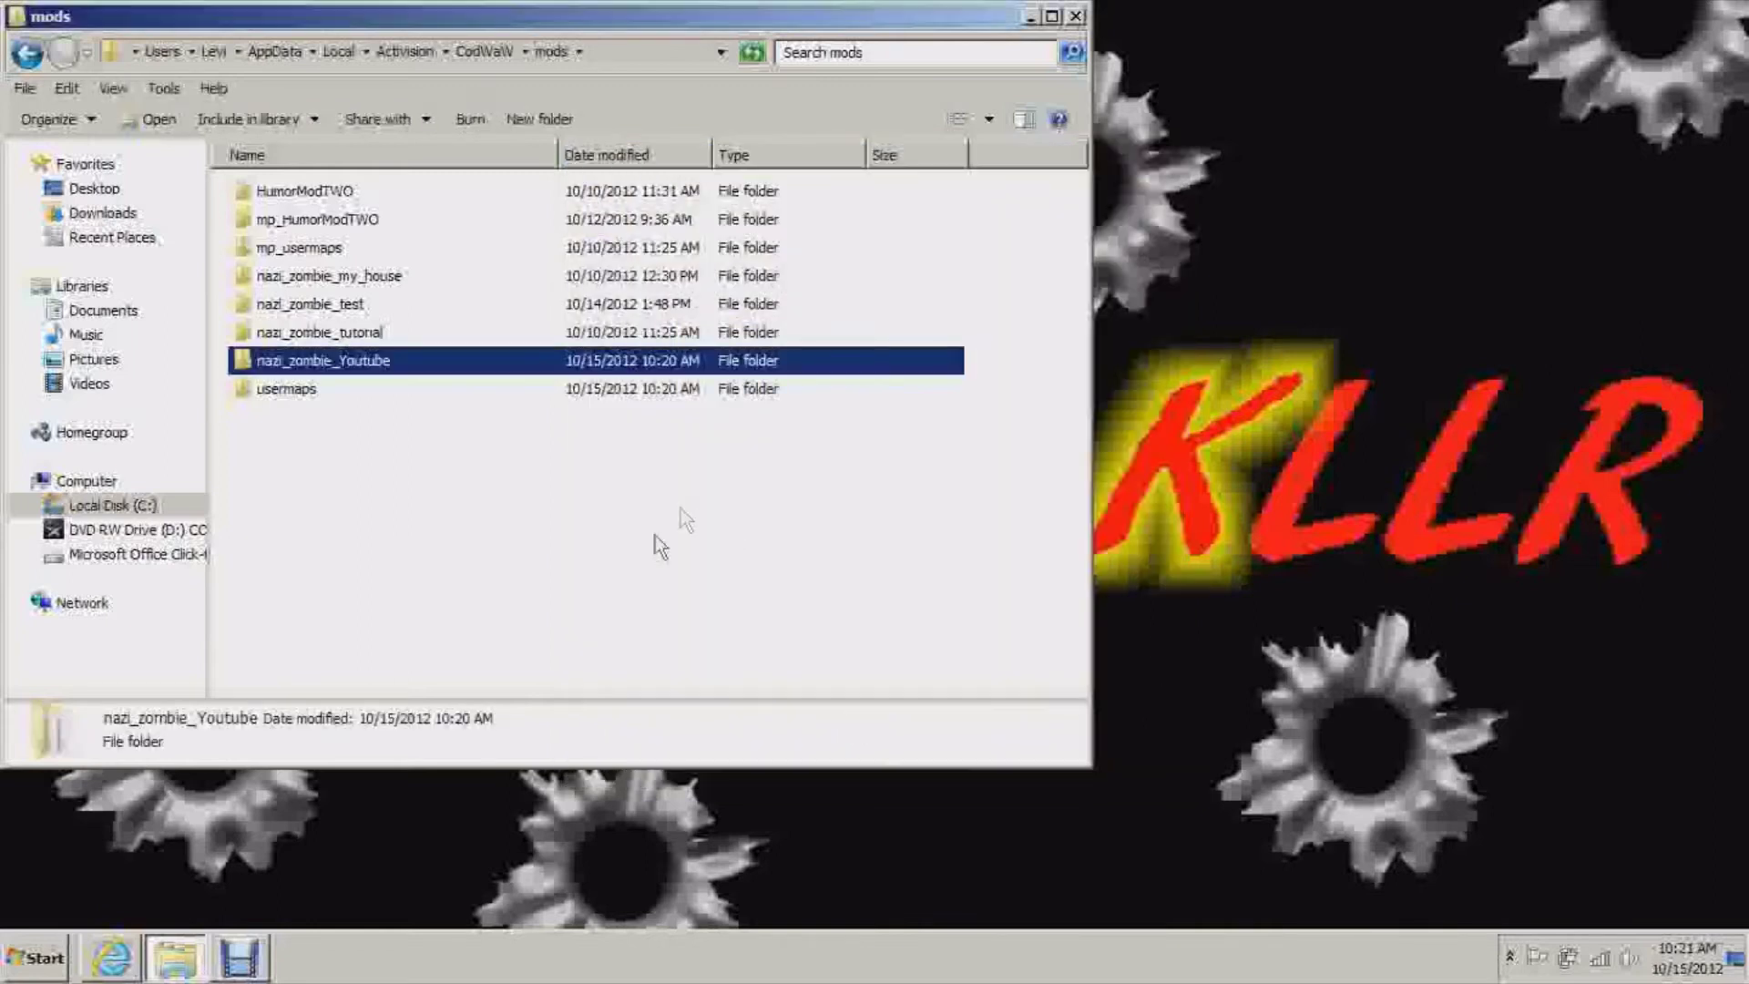
{"action": "left_click", "coordinate": [809, 516]}
{"action": "mouse_move", "coordinate": [112, 410]}
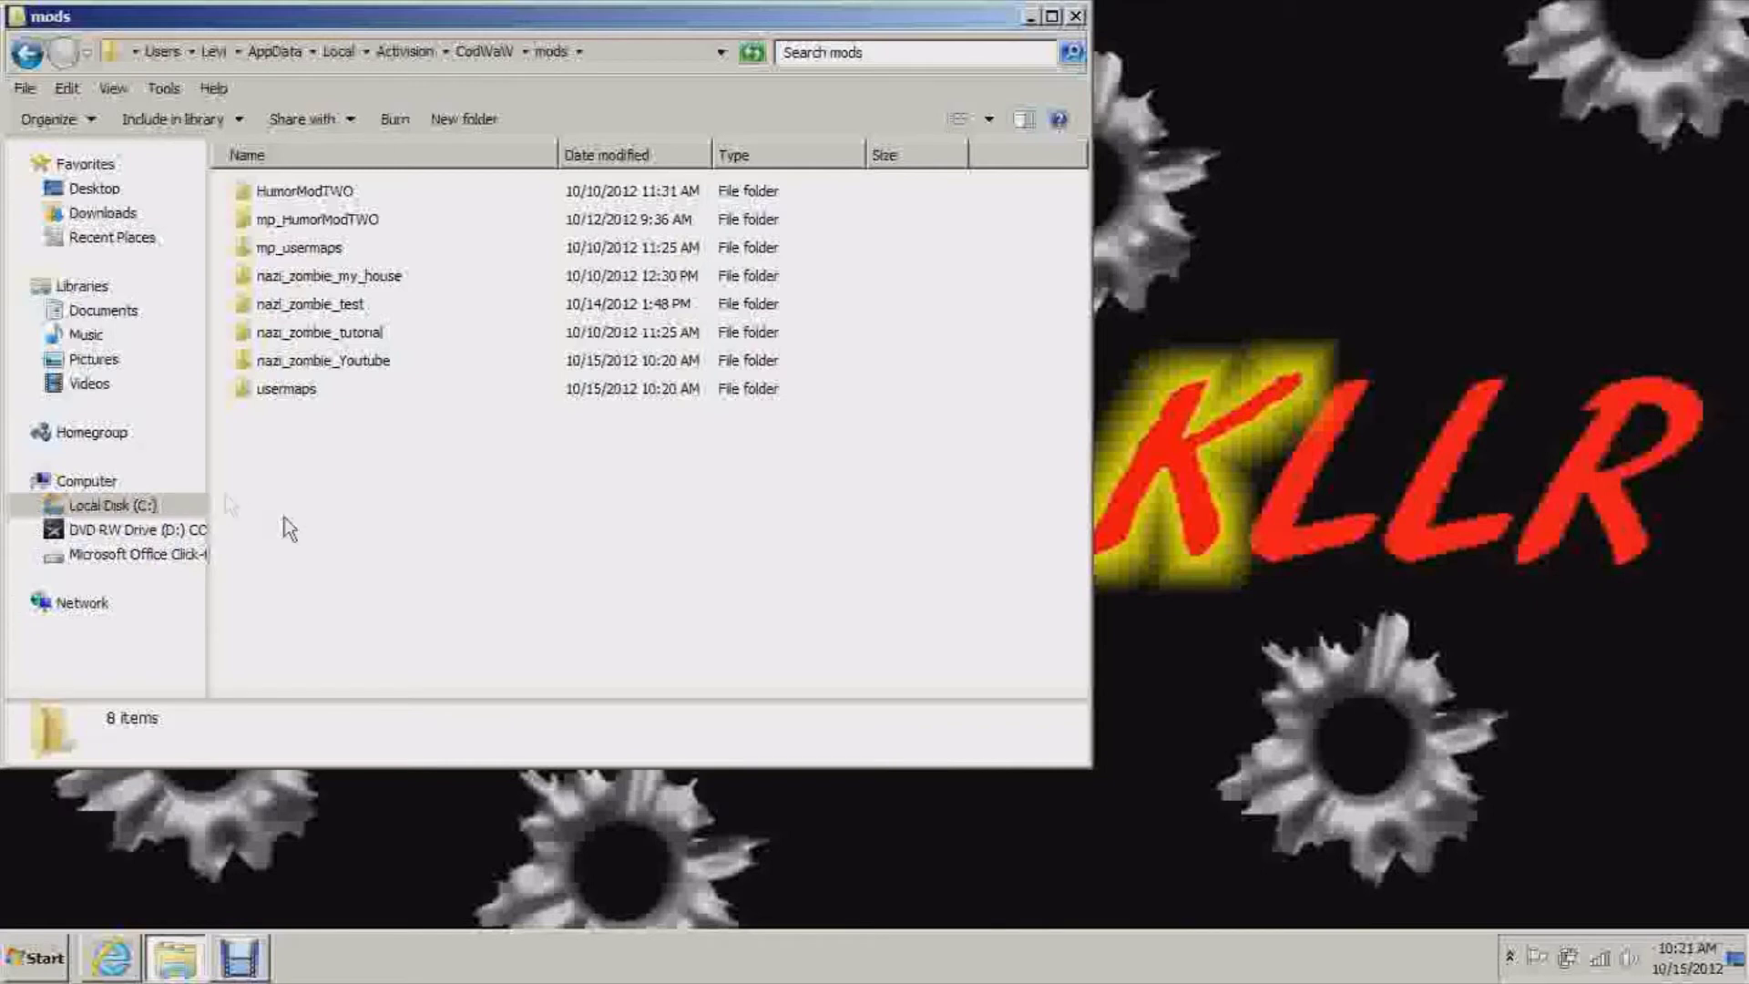
Step: Locate CoDWaW.exe in C:\Program Files (x86)\Activision\Call of Duty - World at War, then minimize Explorer
{"action": "left_click", "coordinate": [118, 510]}
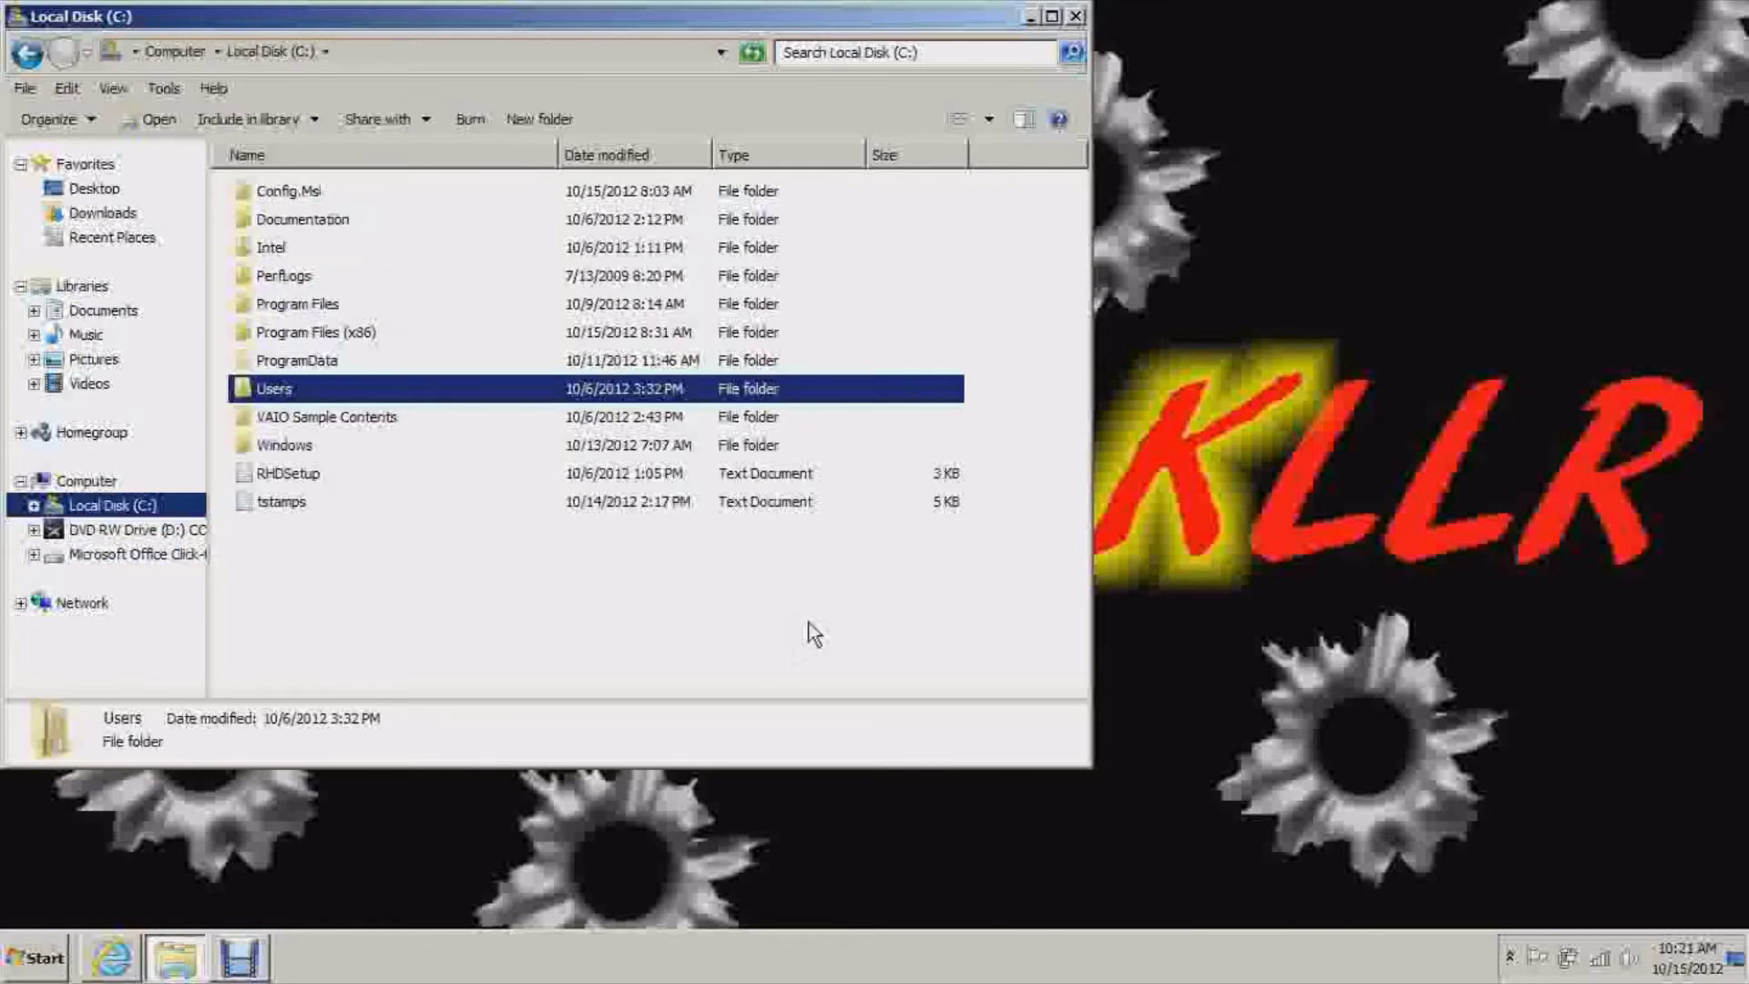
{"action": "left_click", "coordinate": [370, 337]}
{"action": "double_click", "coordinate": [370, 338]}
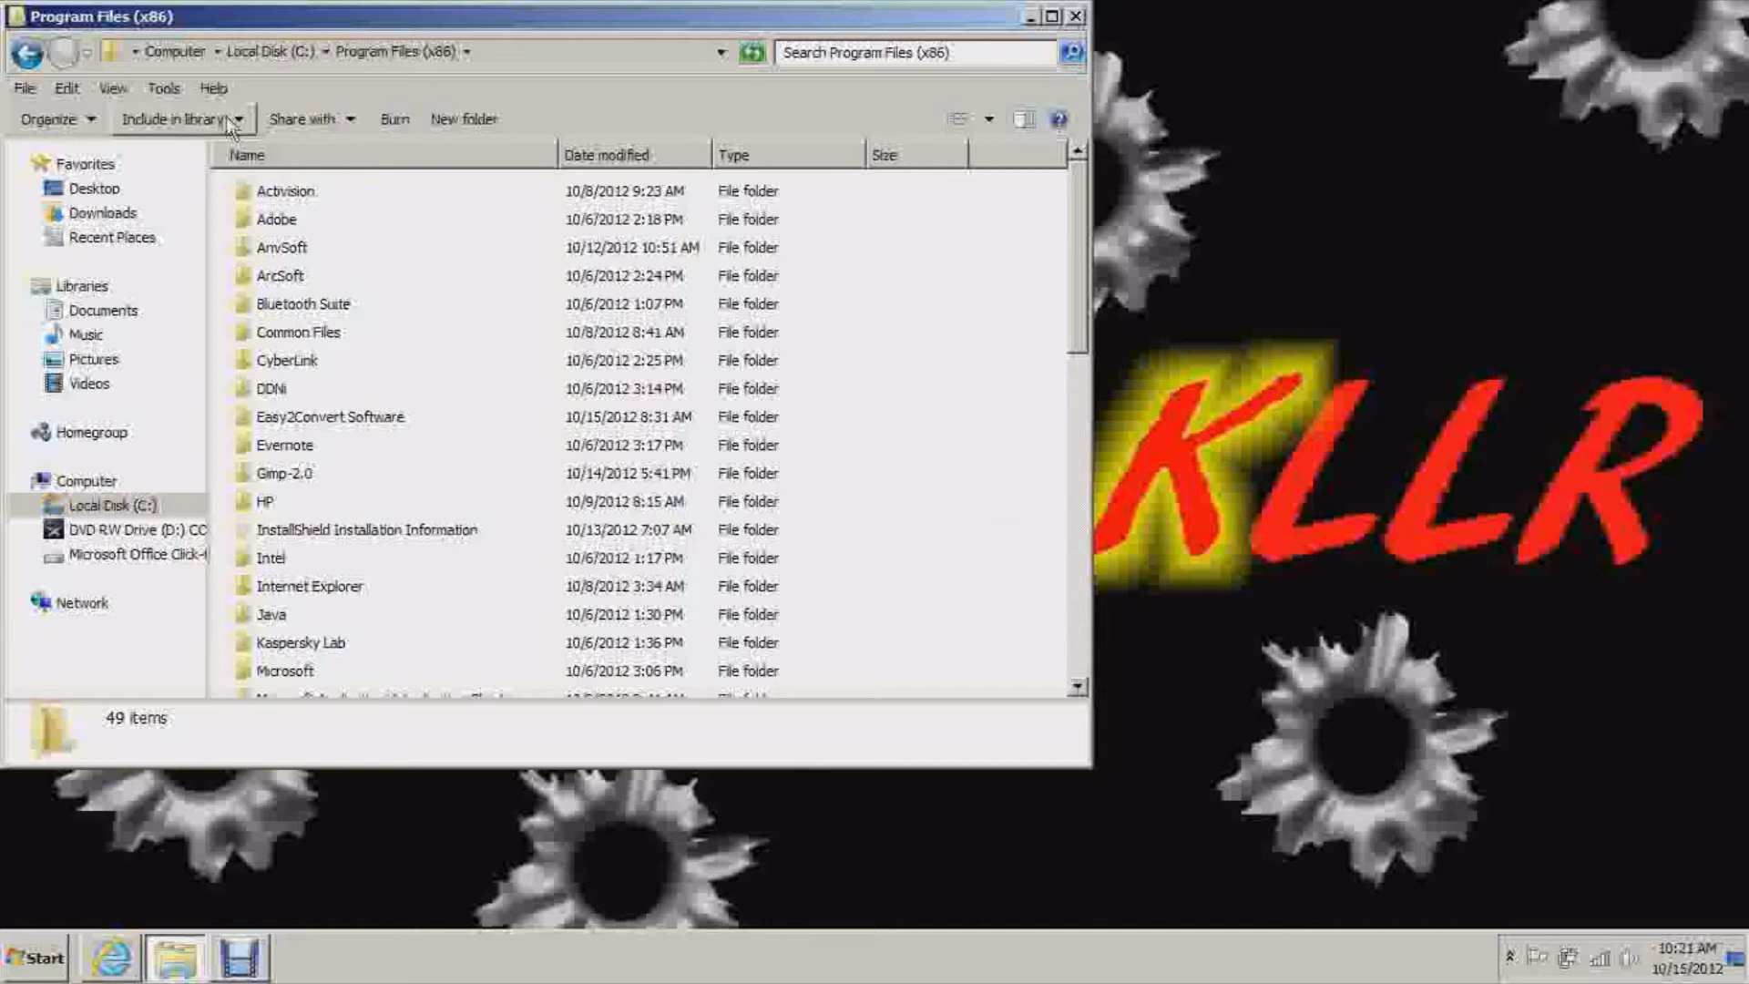
{"action": "double_click", "coordinate": [278, 193]}
{"action": "double_click", "coordinate": [391, 188]}
{"action": "scroll", "coordinate": [383, 410], "scroll_direction": "down", "scroll_amount": 8}
{"action": "left_click", "coordinate": [333, 543]}
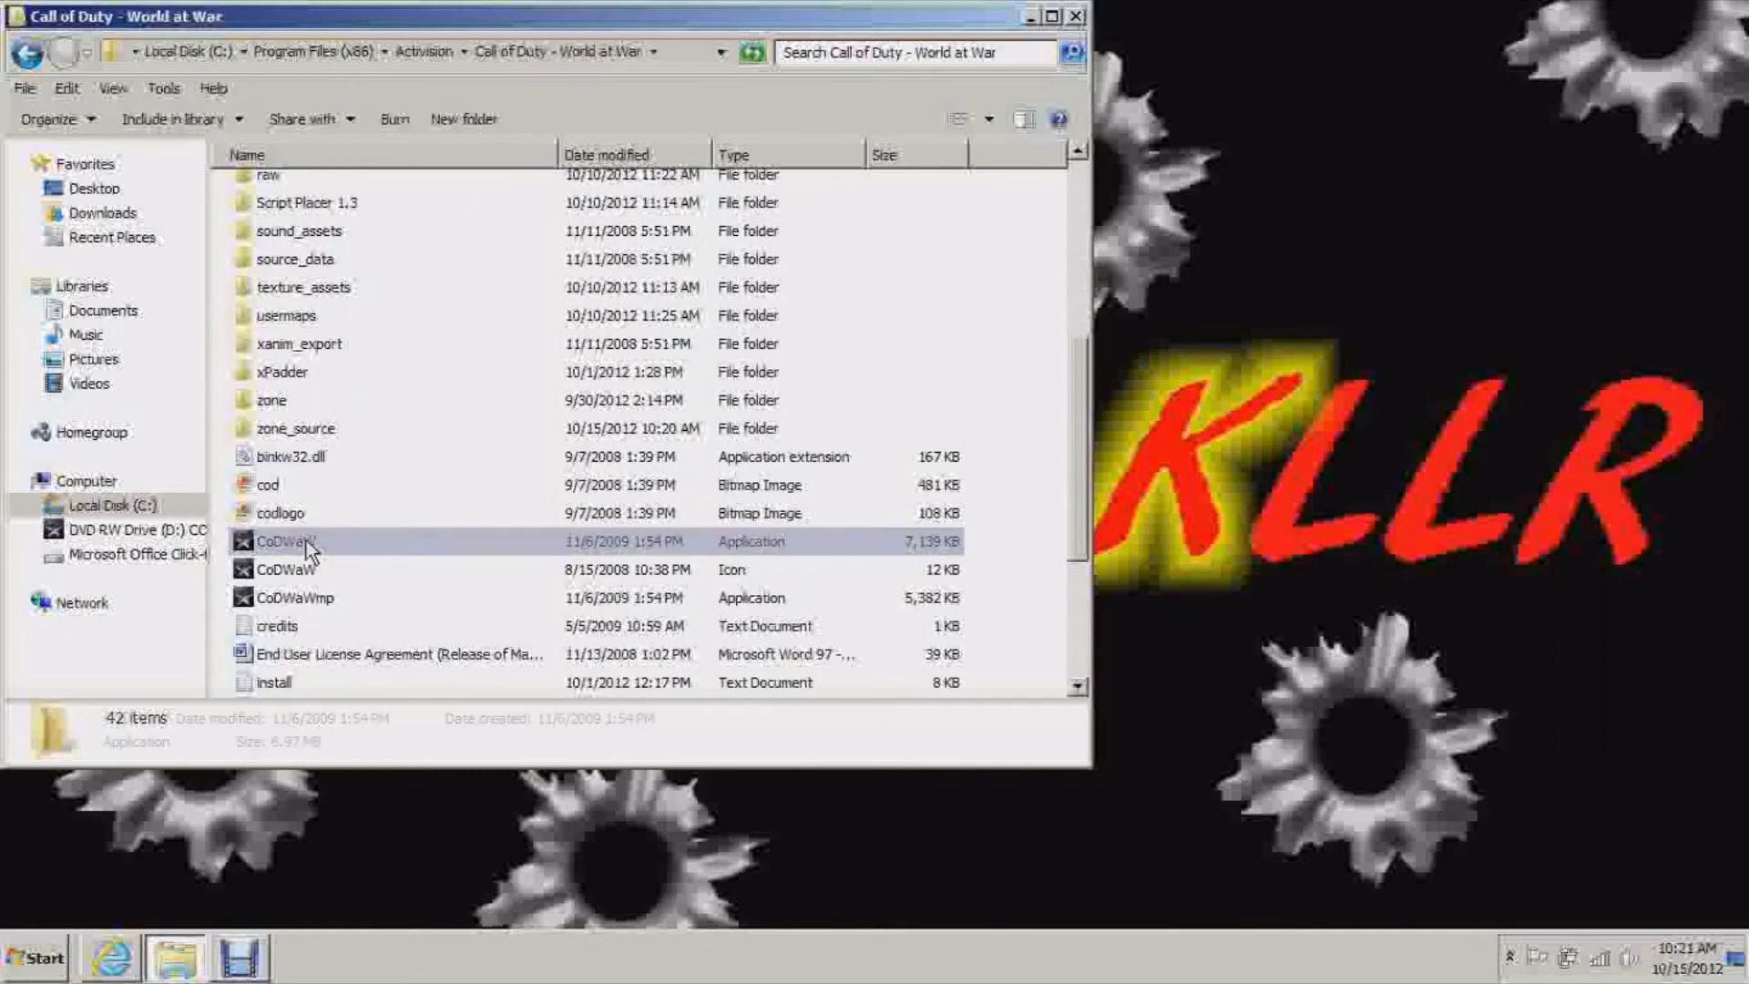
{"action": "left_click", "coordinate": [1032, 17]}
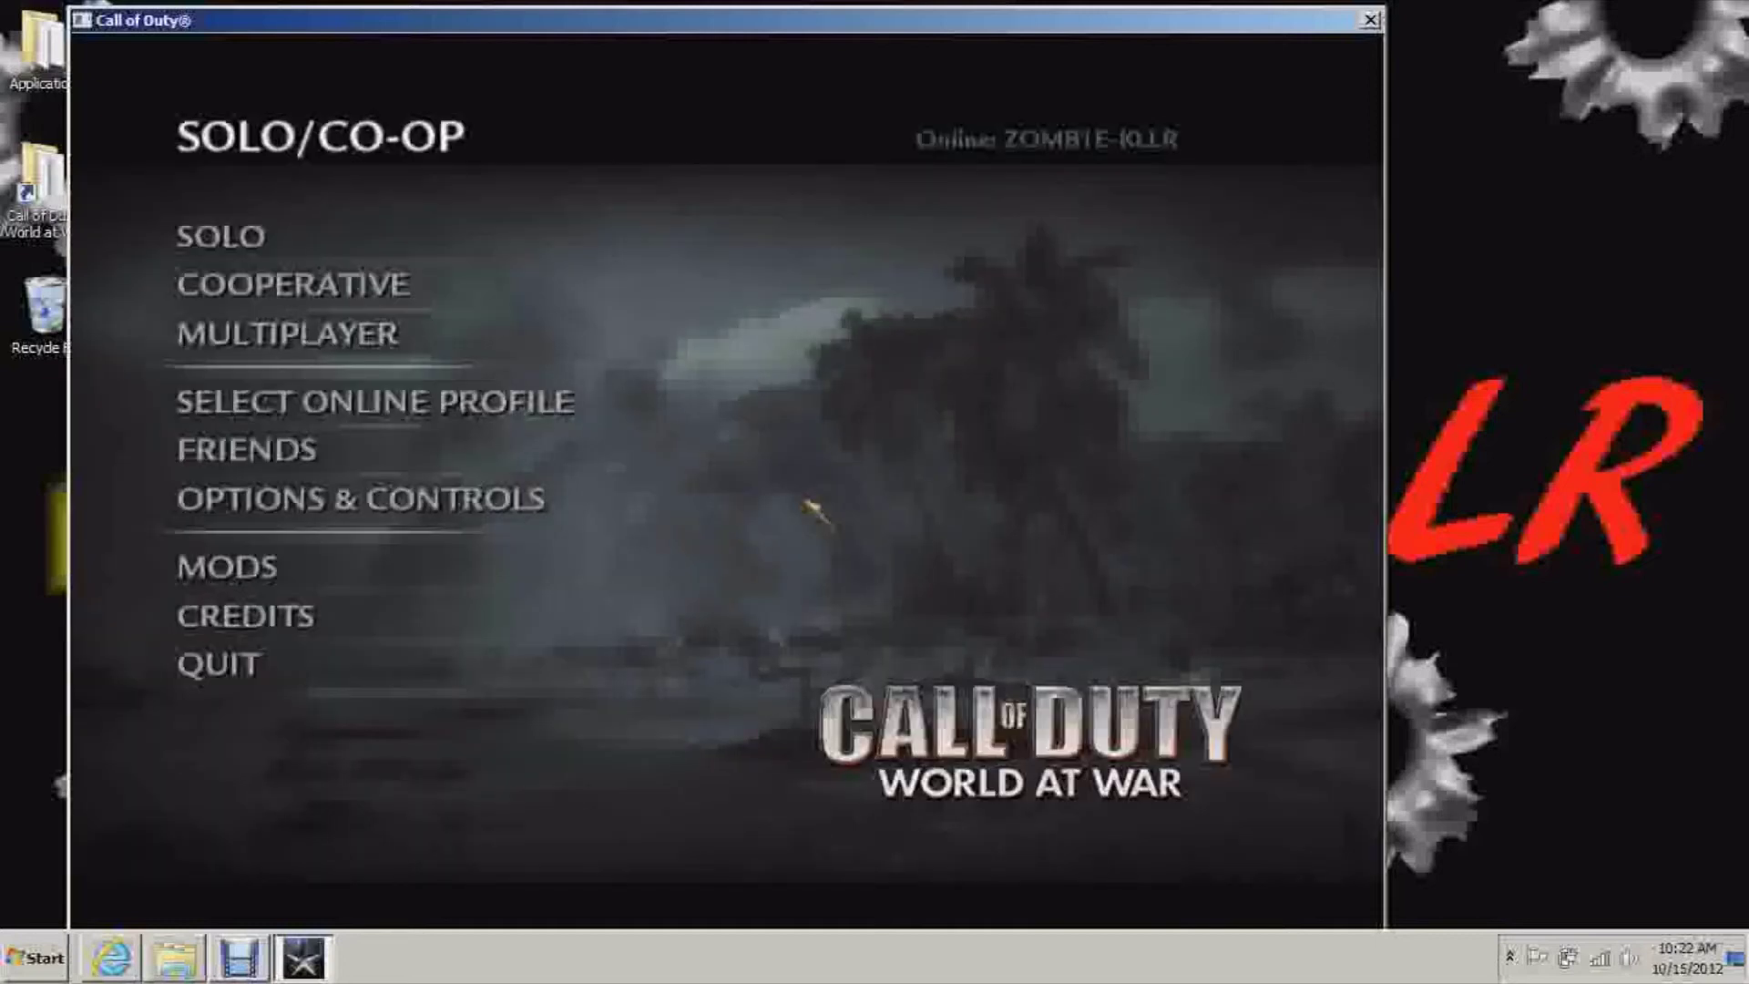
Step: Open the game's Mods list and select nazi_zombie_Youtube
{"action": "left_click", "coordinate": [363, 578]}
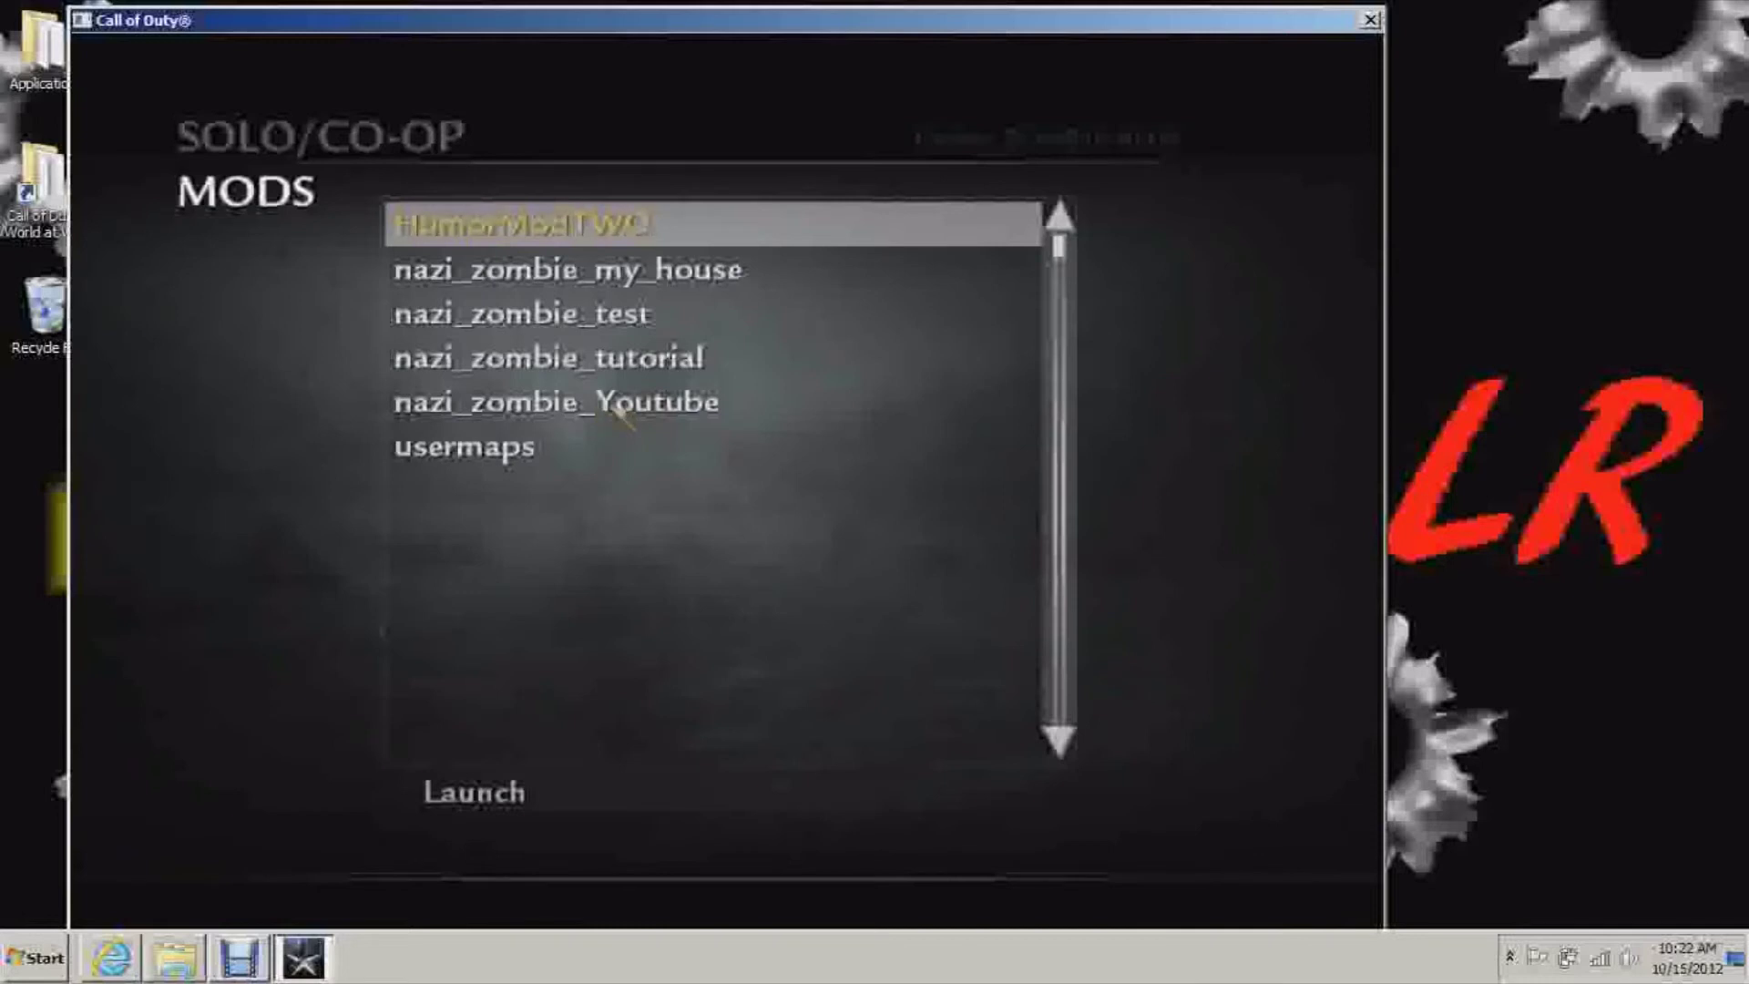
{"action": "left_click", "coordinate": [617, 413]}
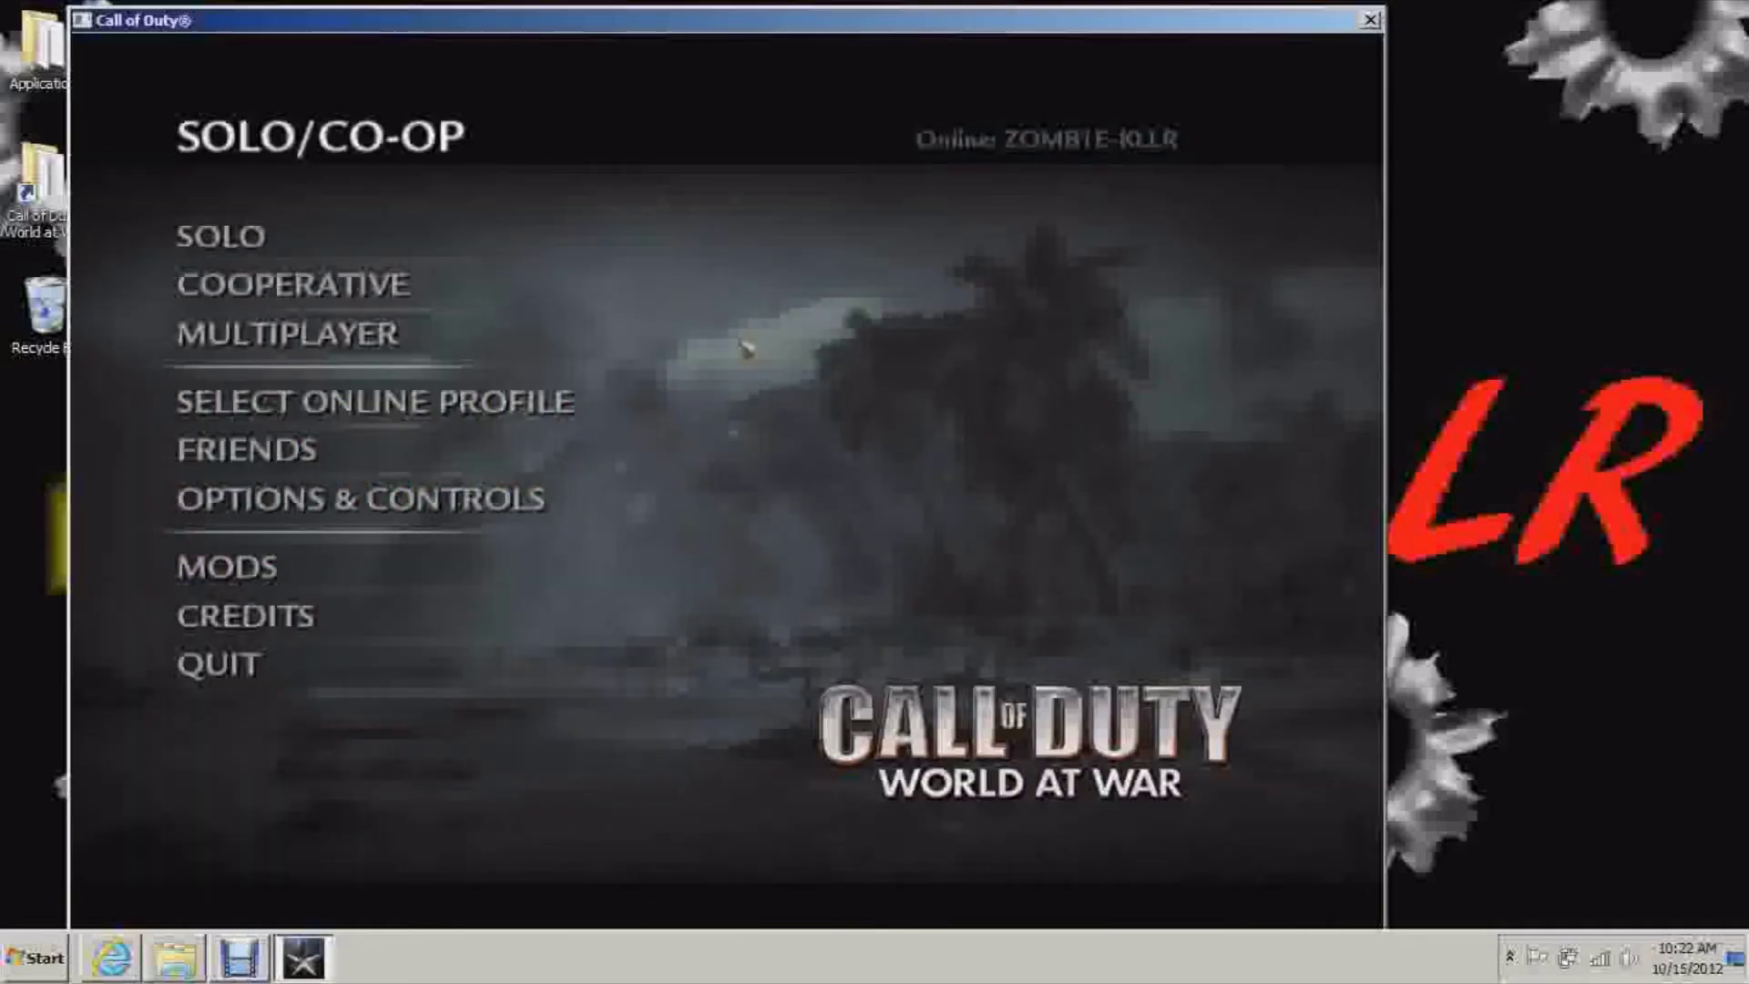
{"action": "left_click", "coordinate": [426, 499]}
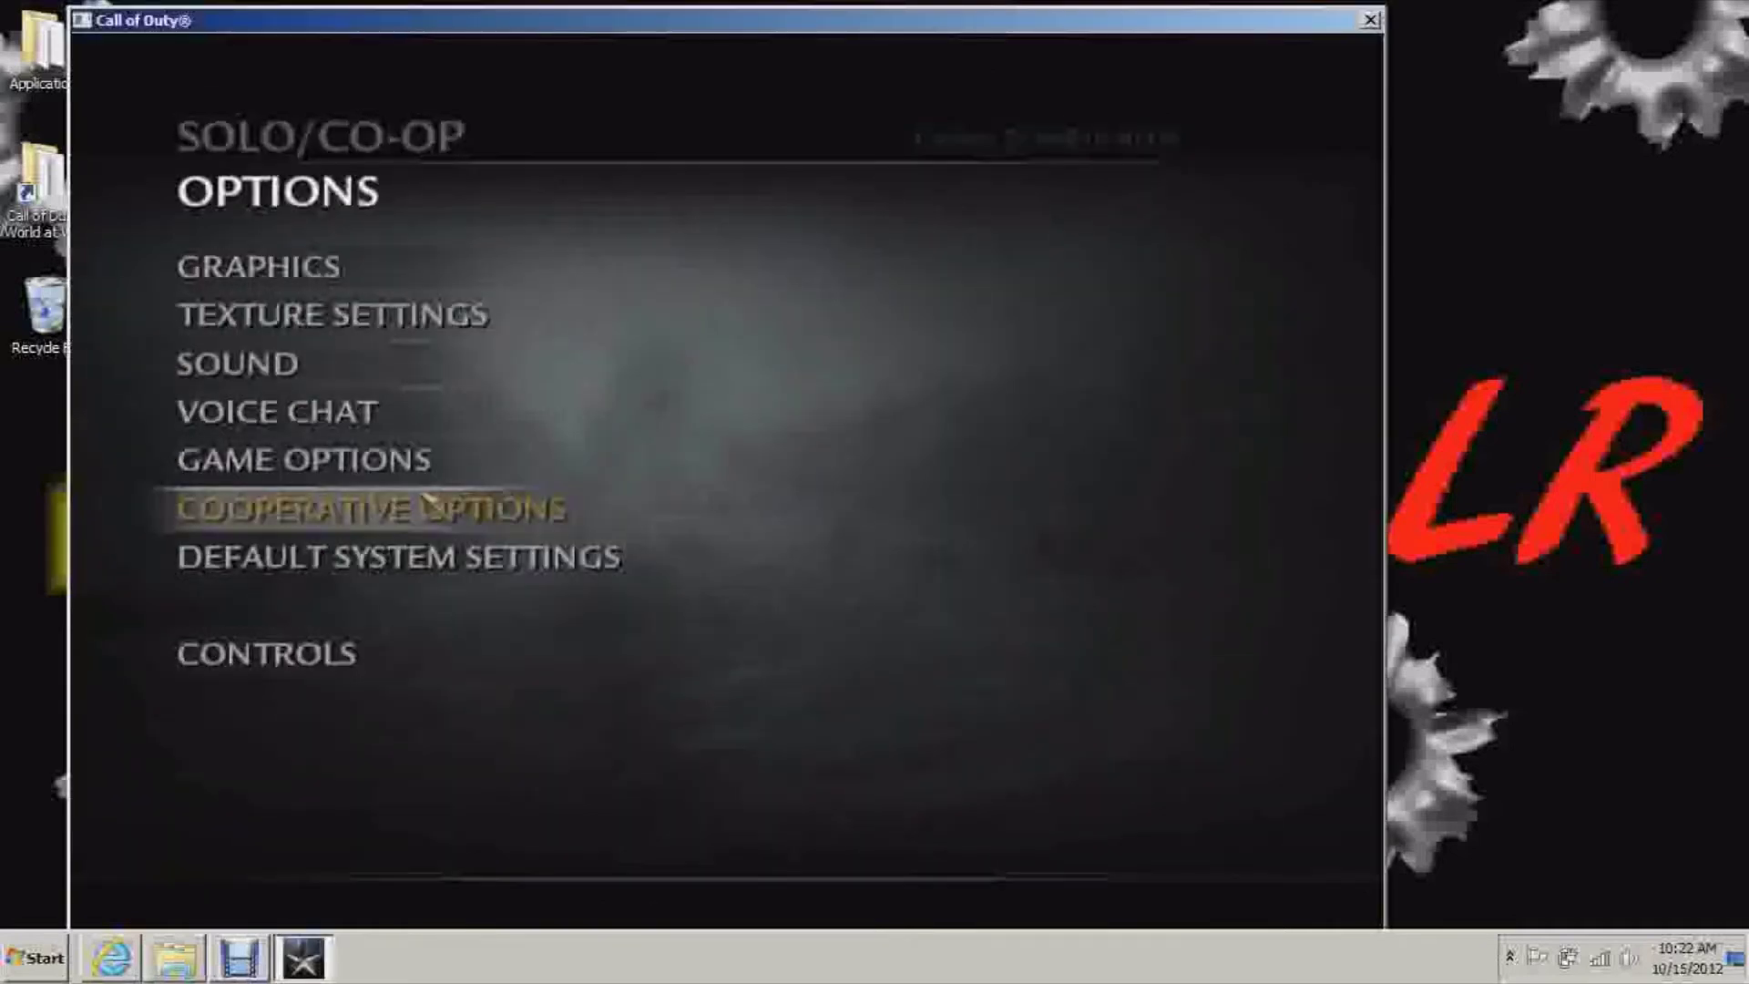
{"action": "left_click", "coordinate": [433, 464]}
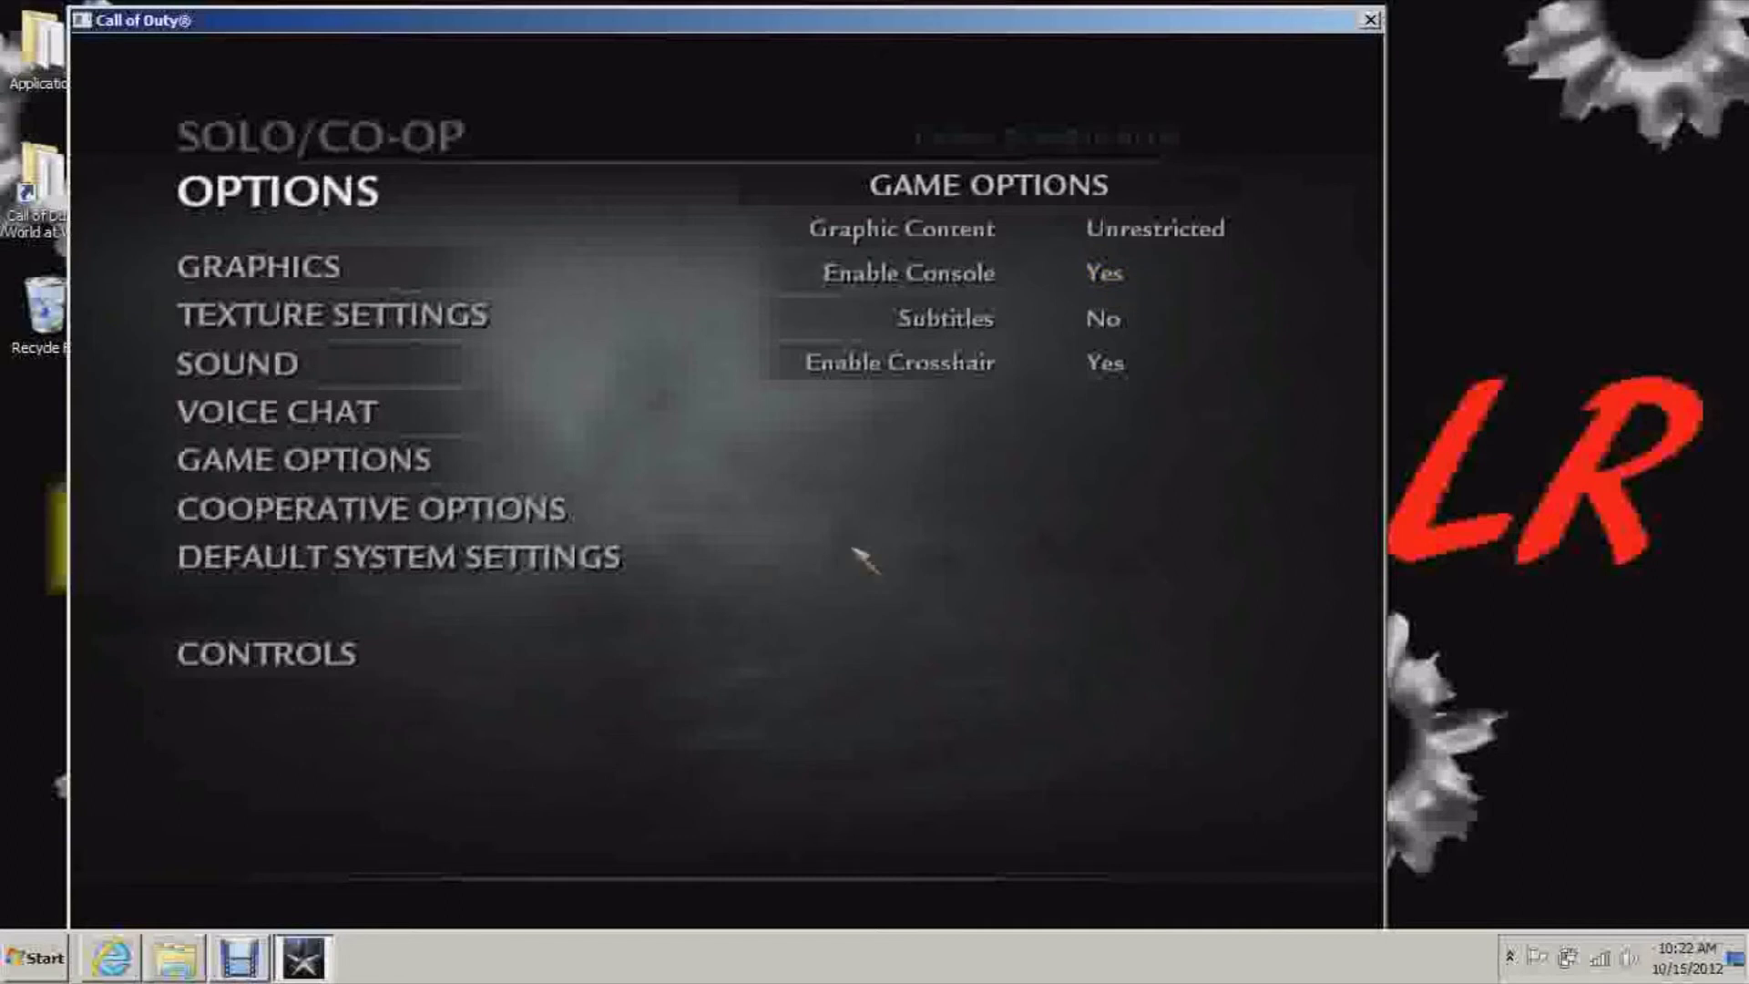
{"action": "key", "text": "Escape"}
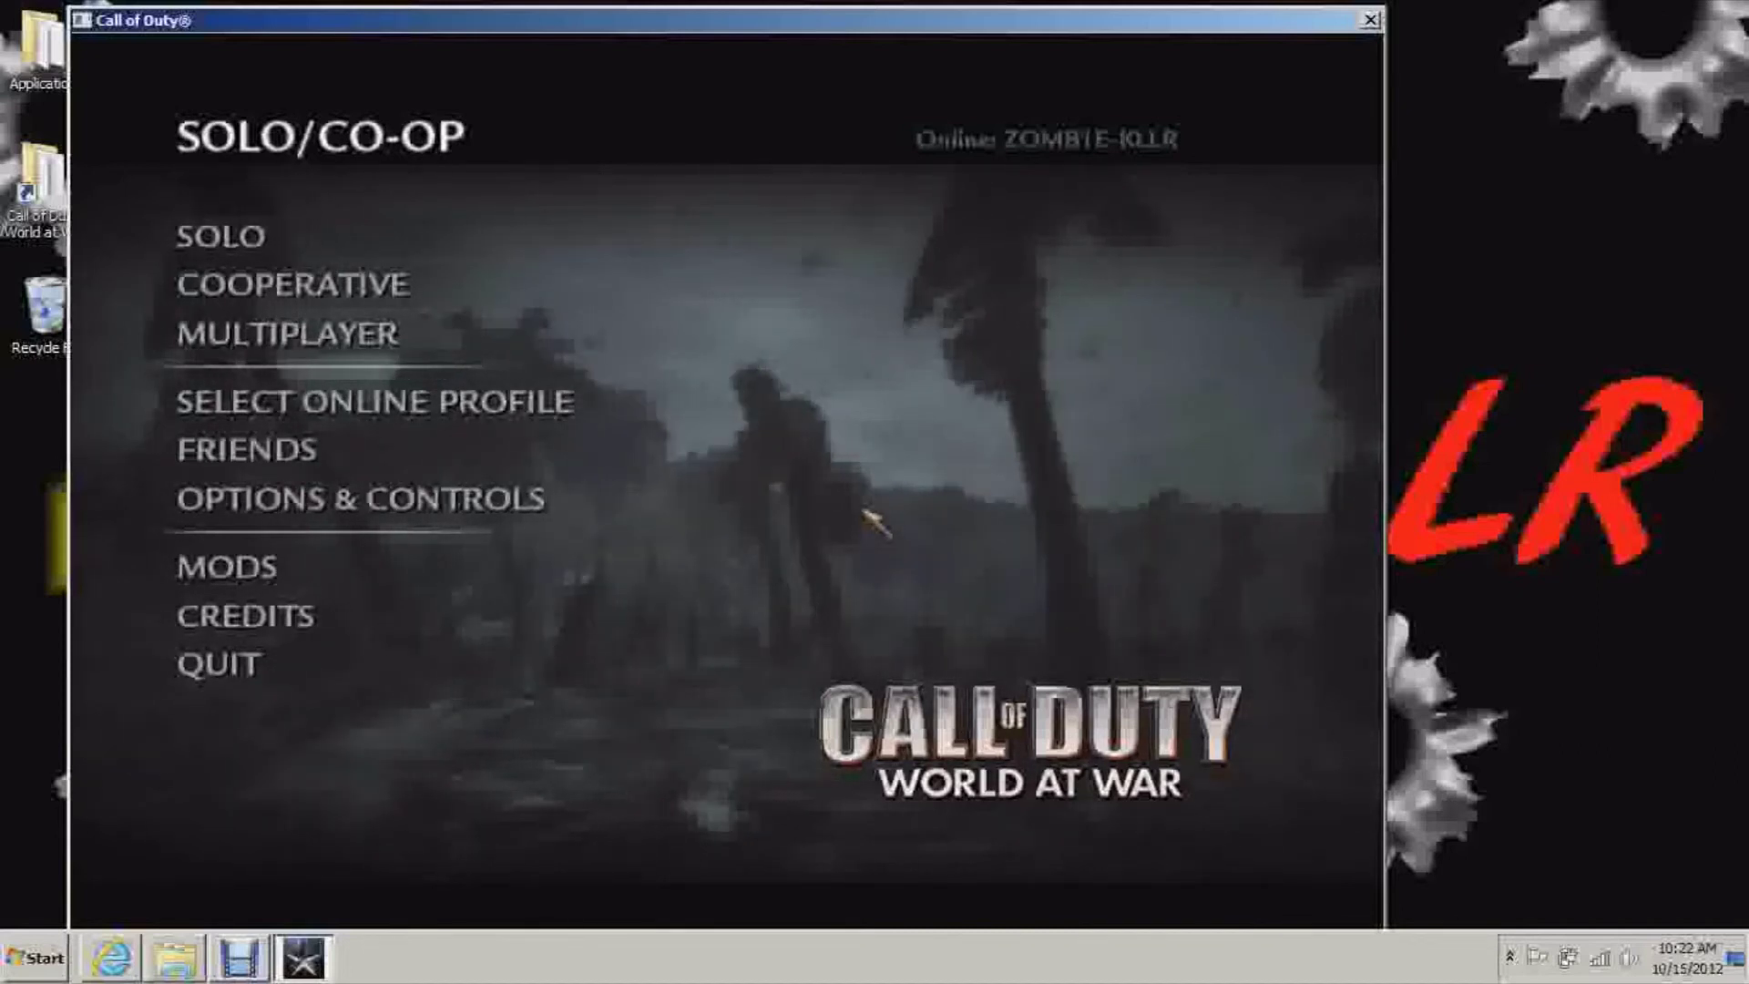
{"action": "key", "text": "grave"}
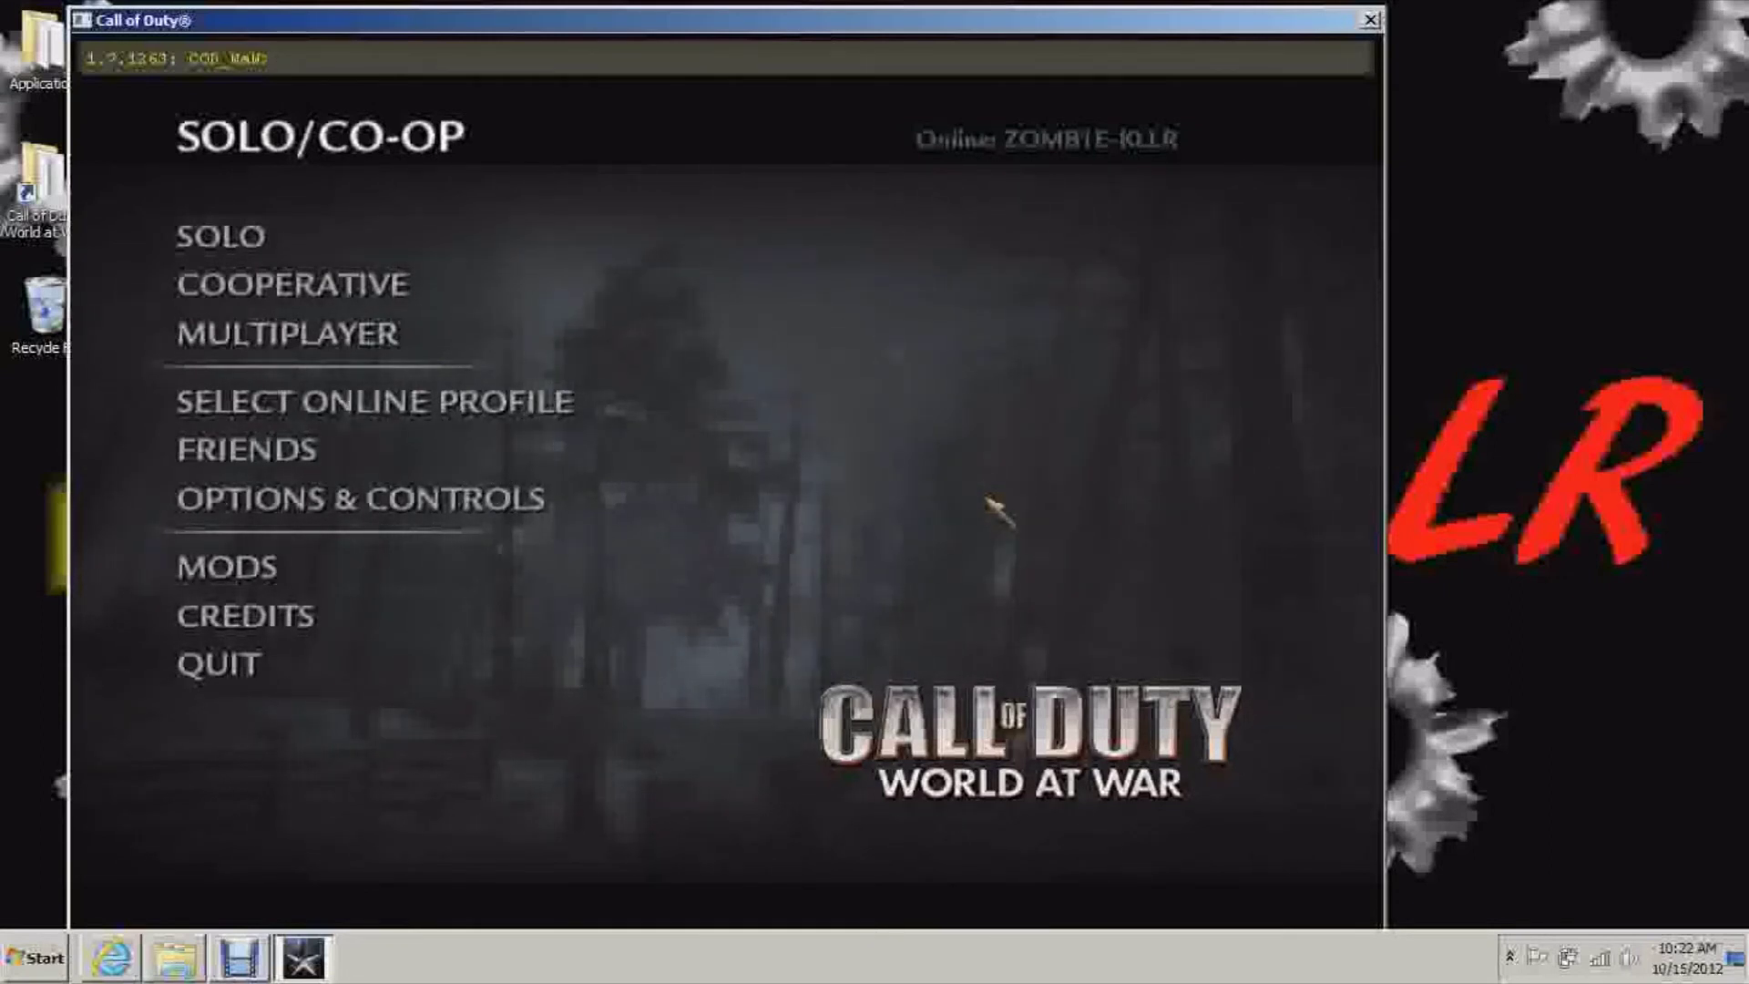
Step: Load the nazi_zombie_Youtube map with the console 'map' command and start the mission
{"action": "type", "text": "map"}
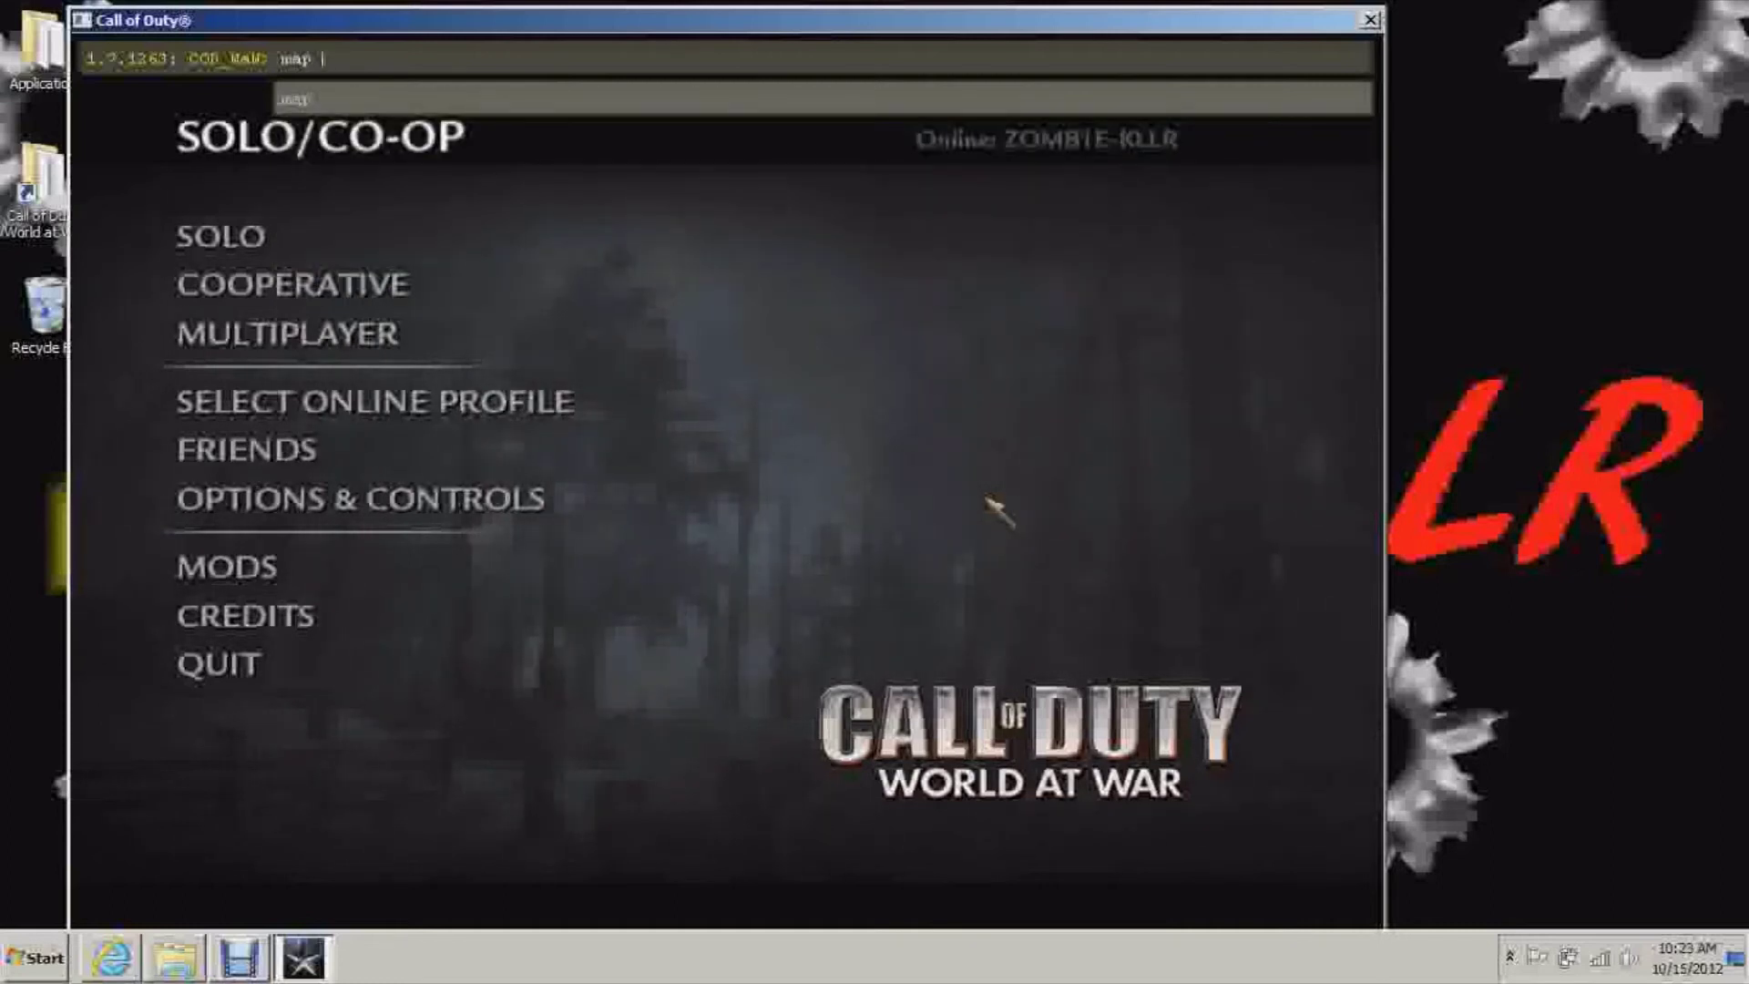
{"action": "type", "text": " nazi_"}
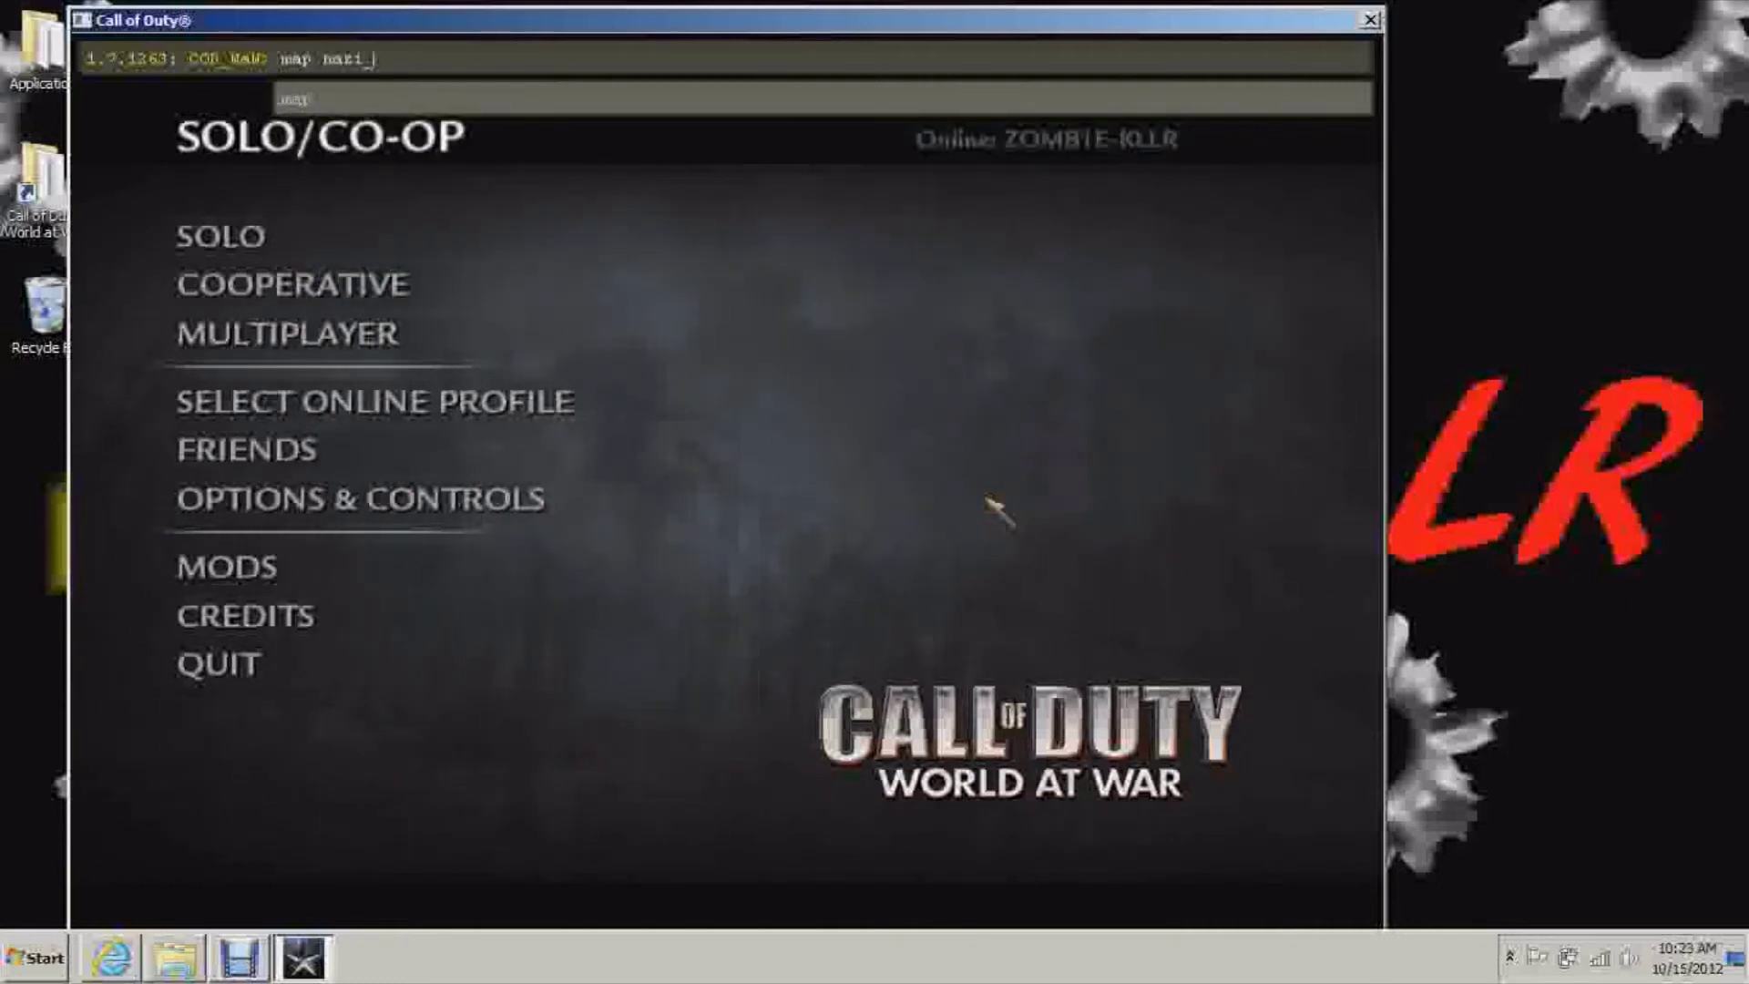
{"action": "type", "text": "zon"}
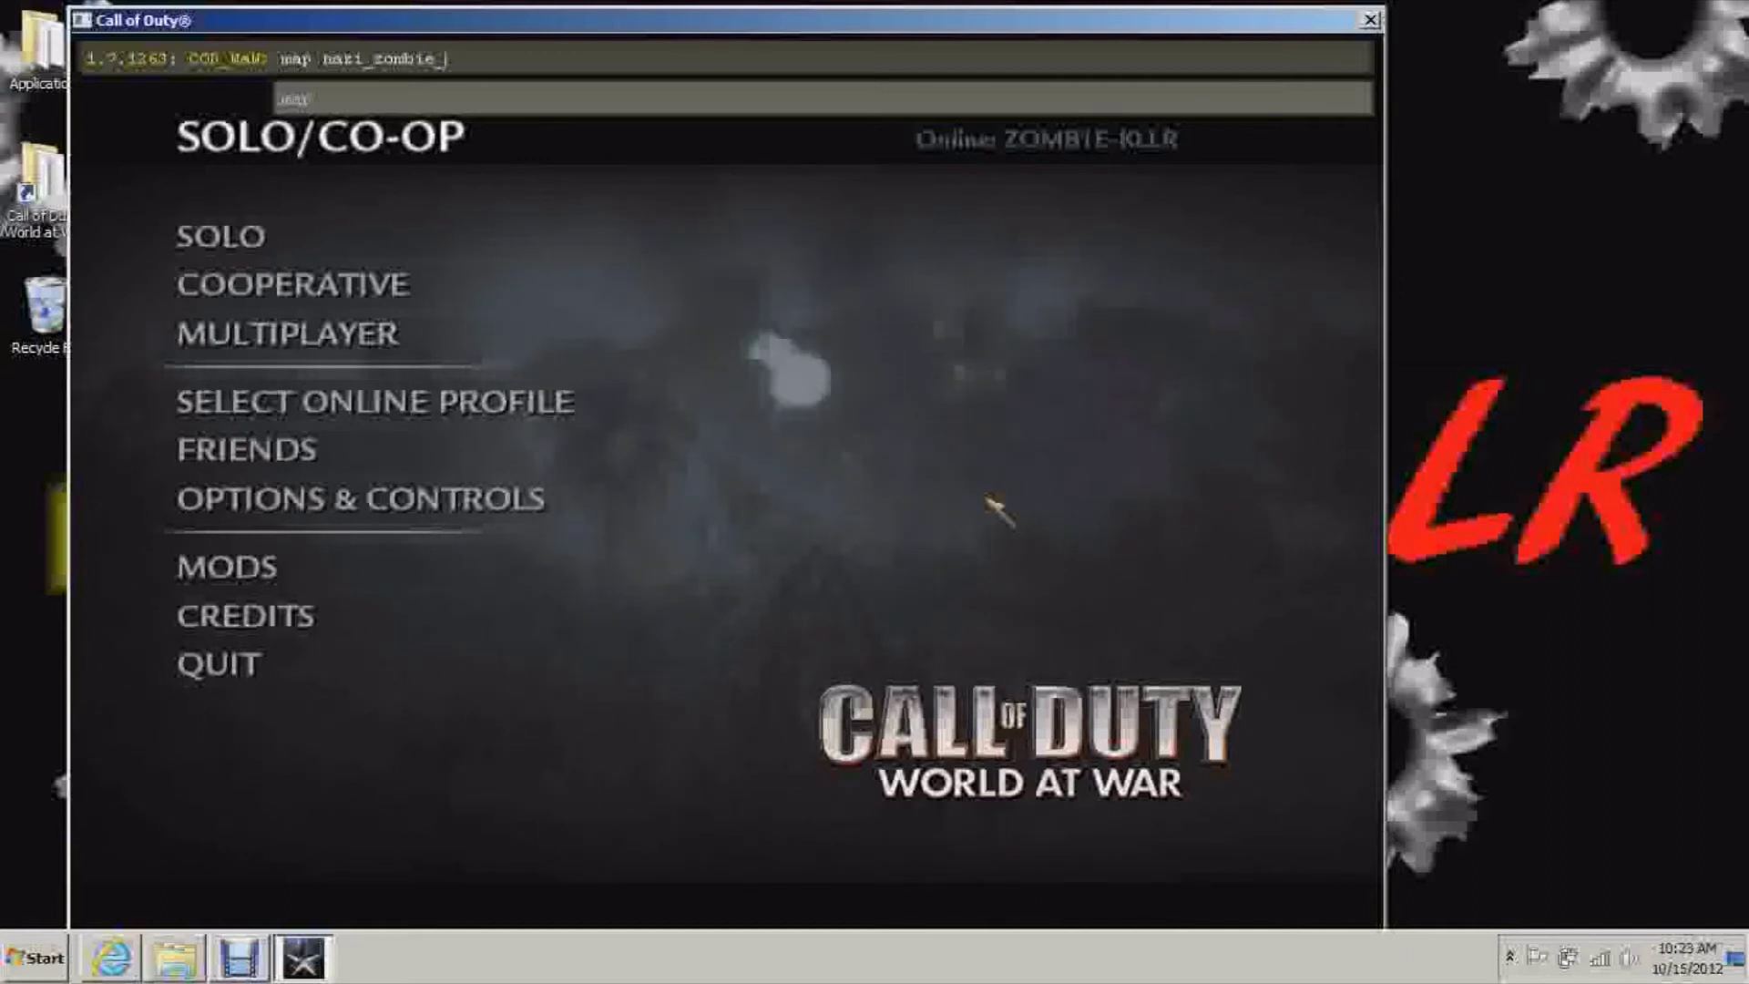
{"action": "type", "text": "Youtube"}
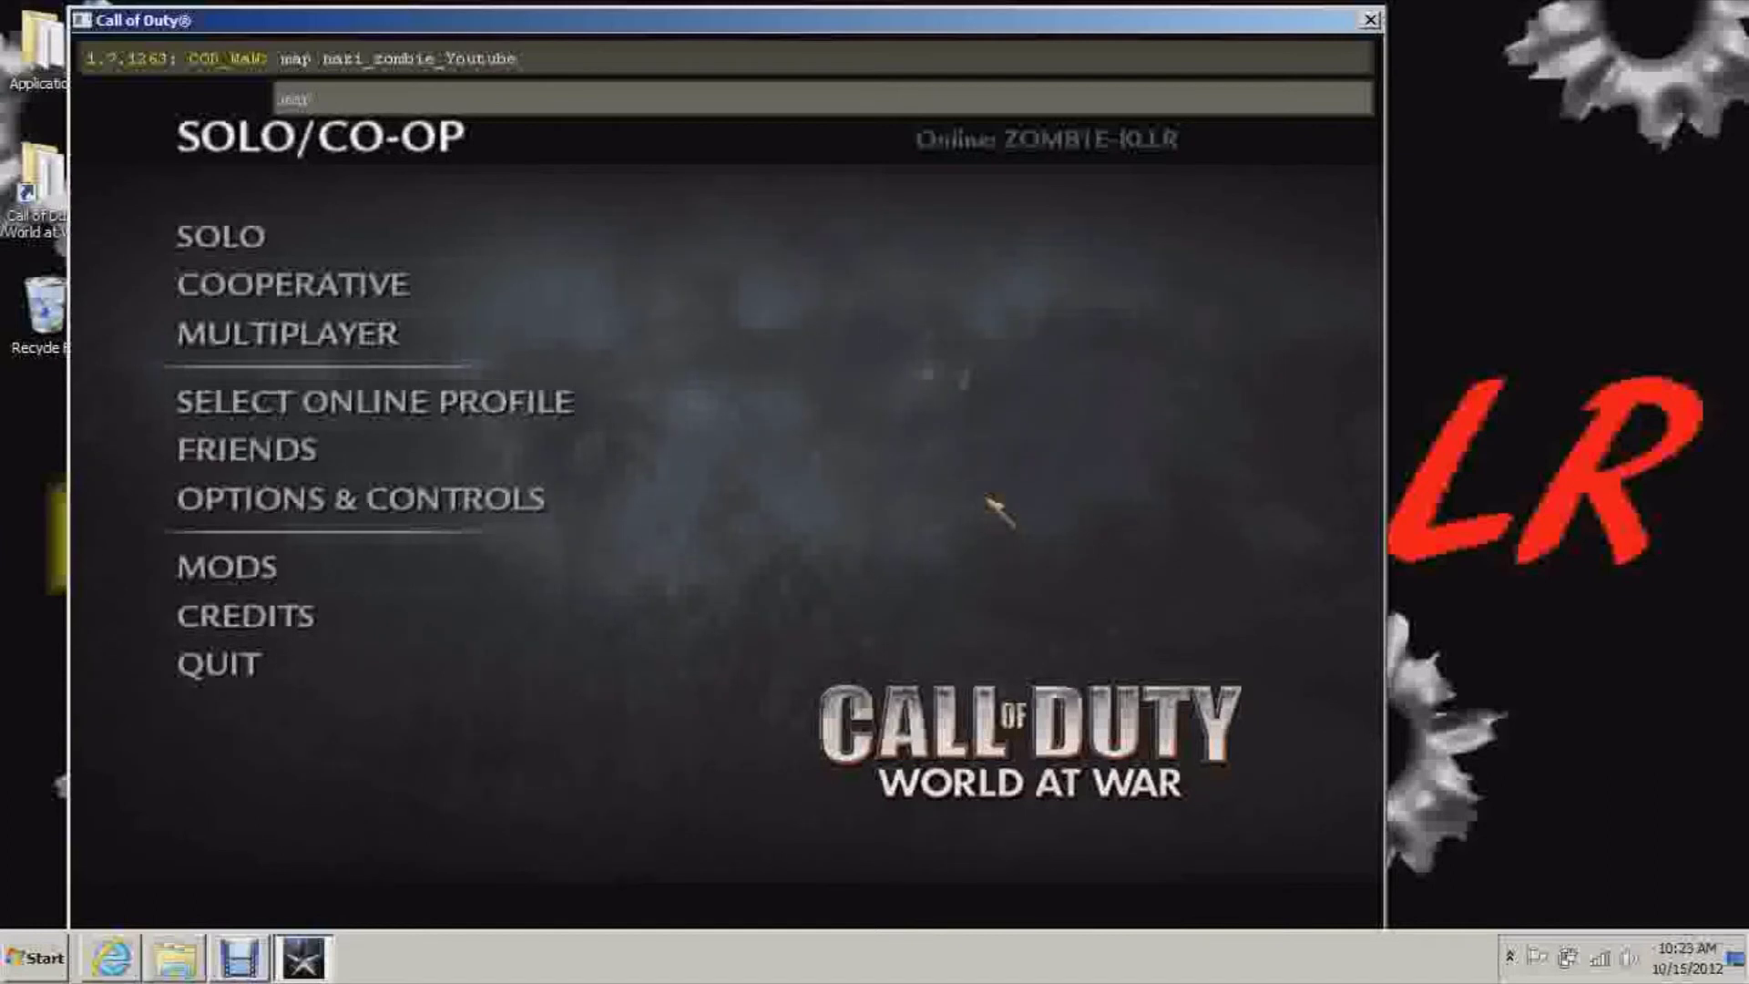
{"action": "key", "text": "Return"}
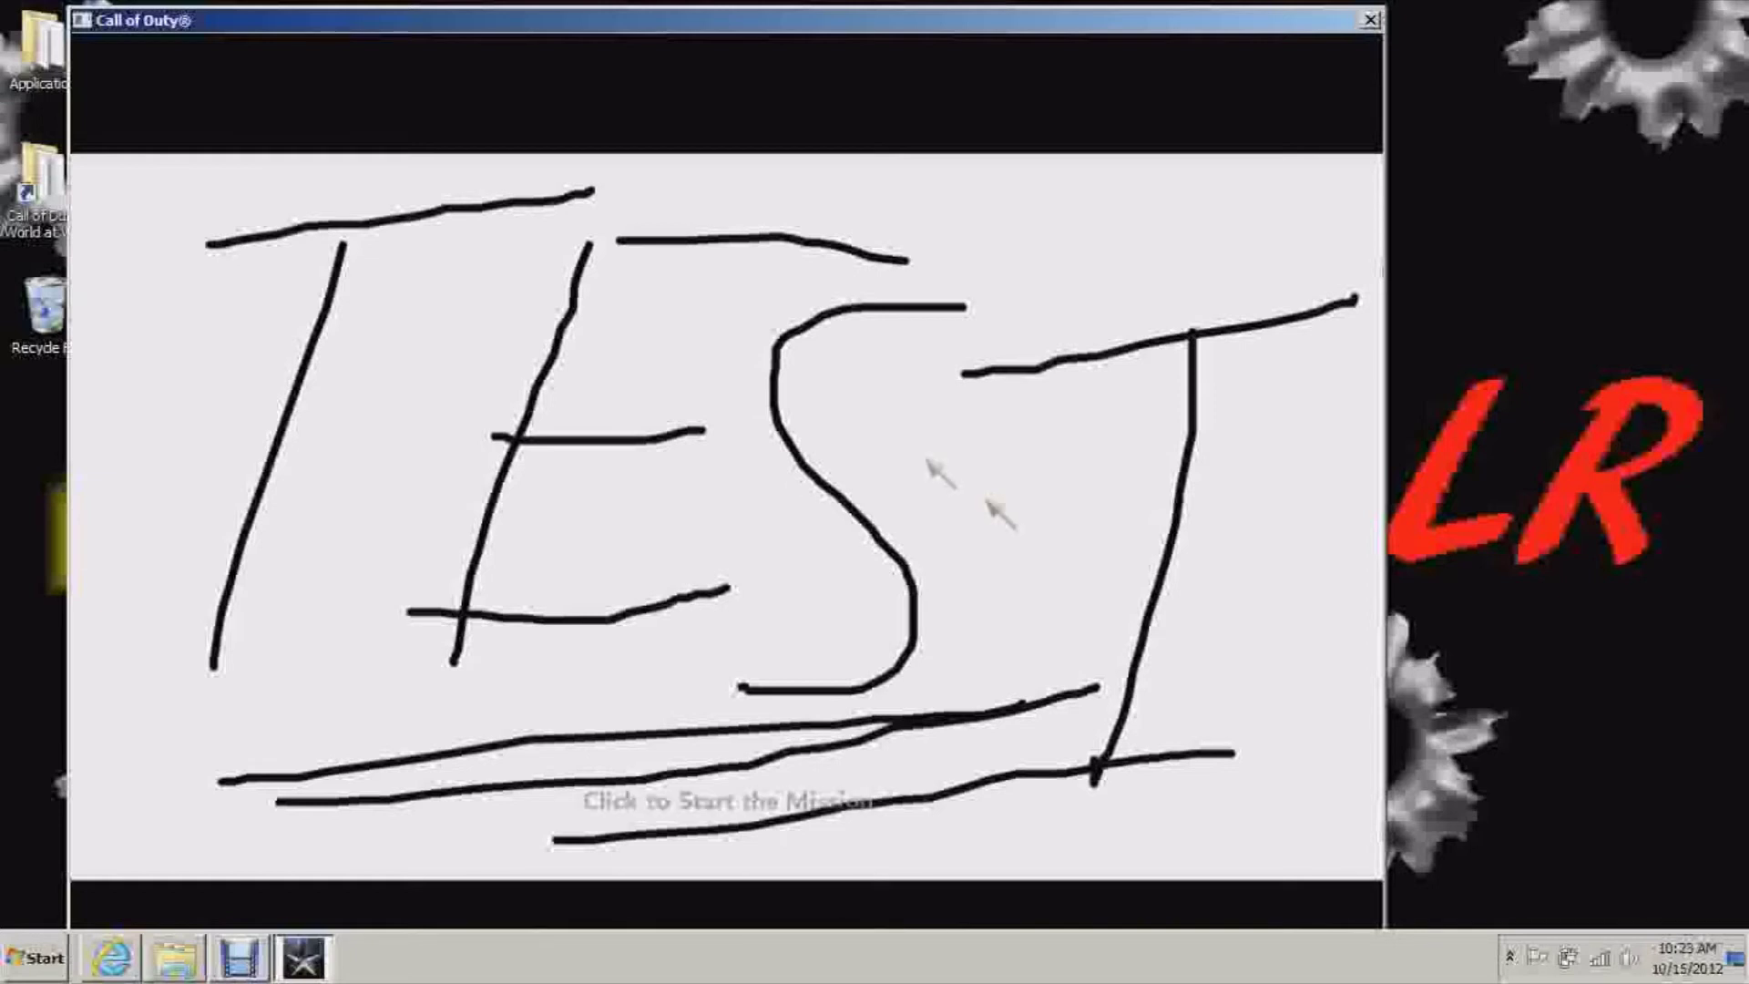
{"action": "left_click", "coordinate": [901, 505]}
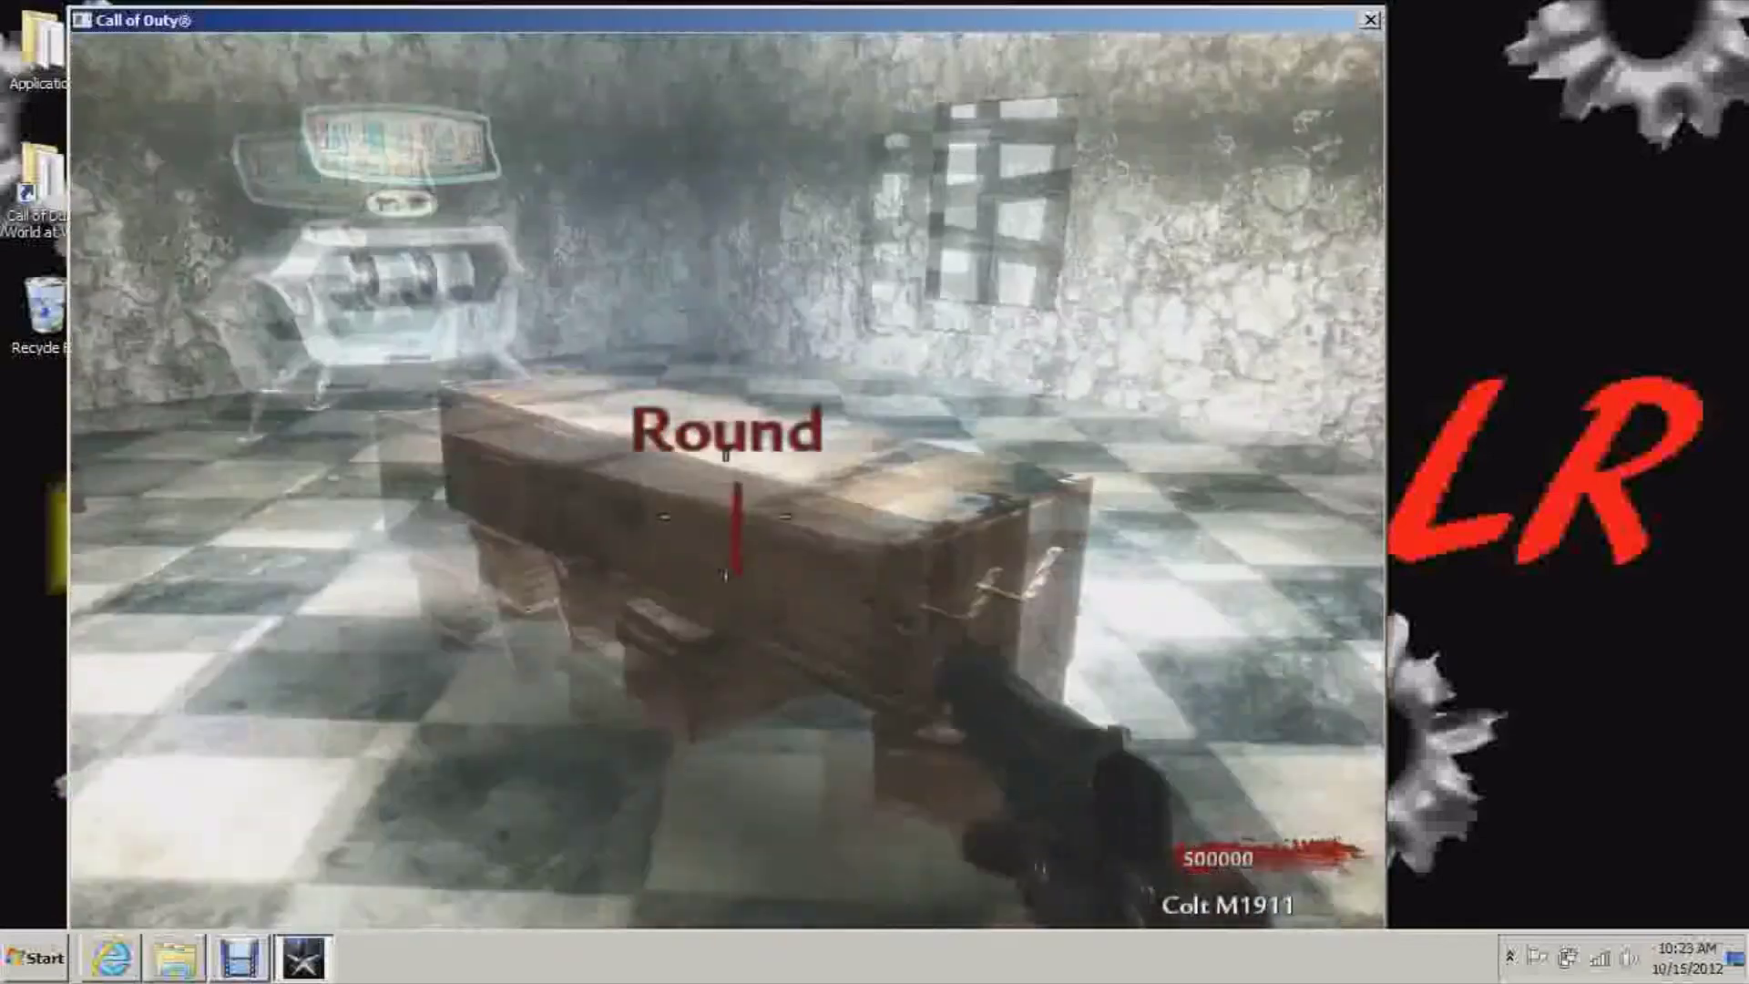
Step: Spin the mystery box, take the MP40, and switch back to the pistol
{"action": "key", "text": "f"}
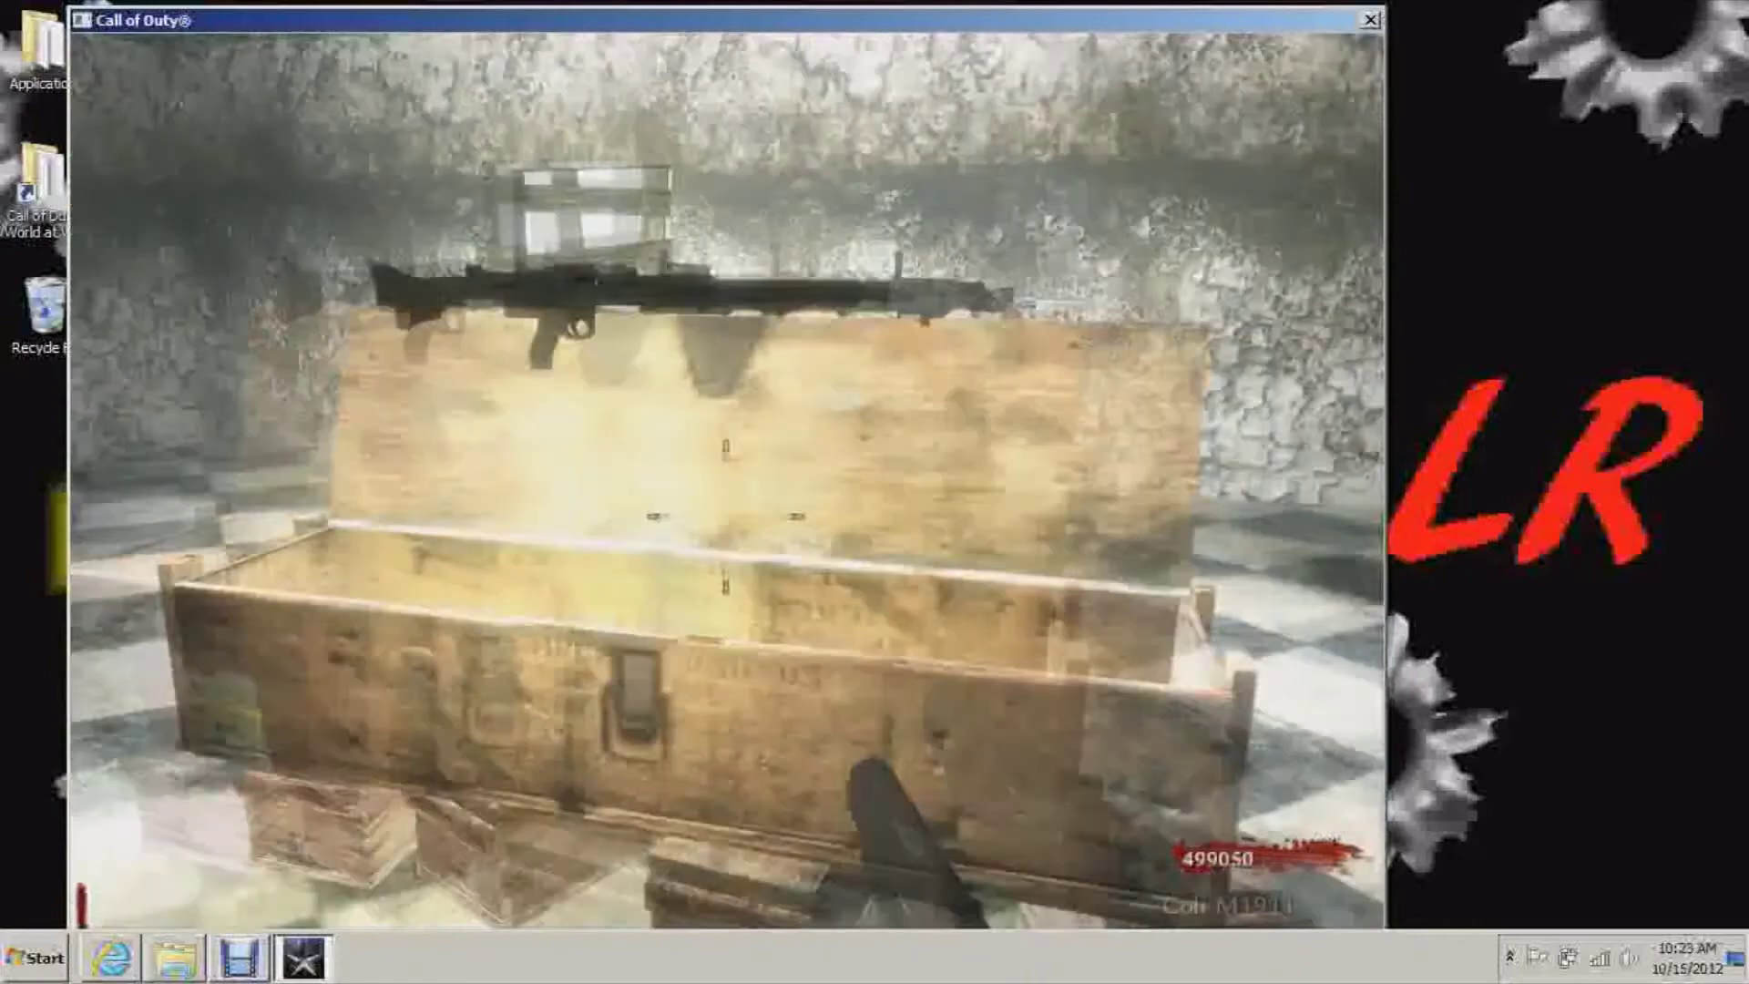
{"action": "key", "text": "f"}
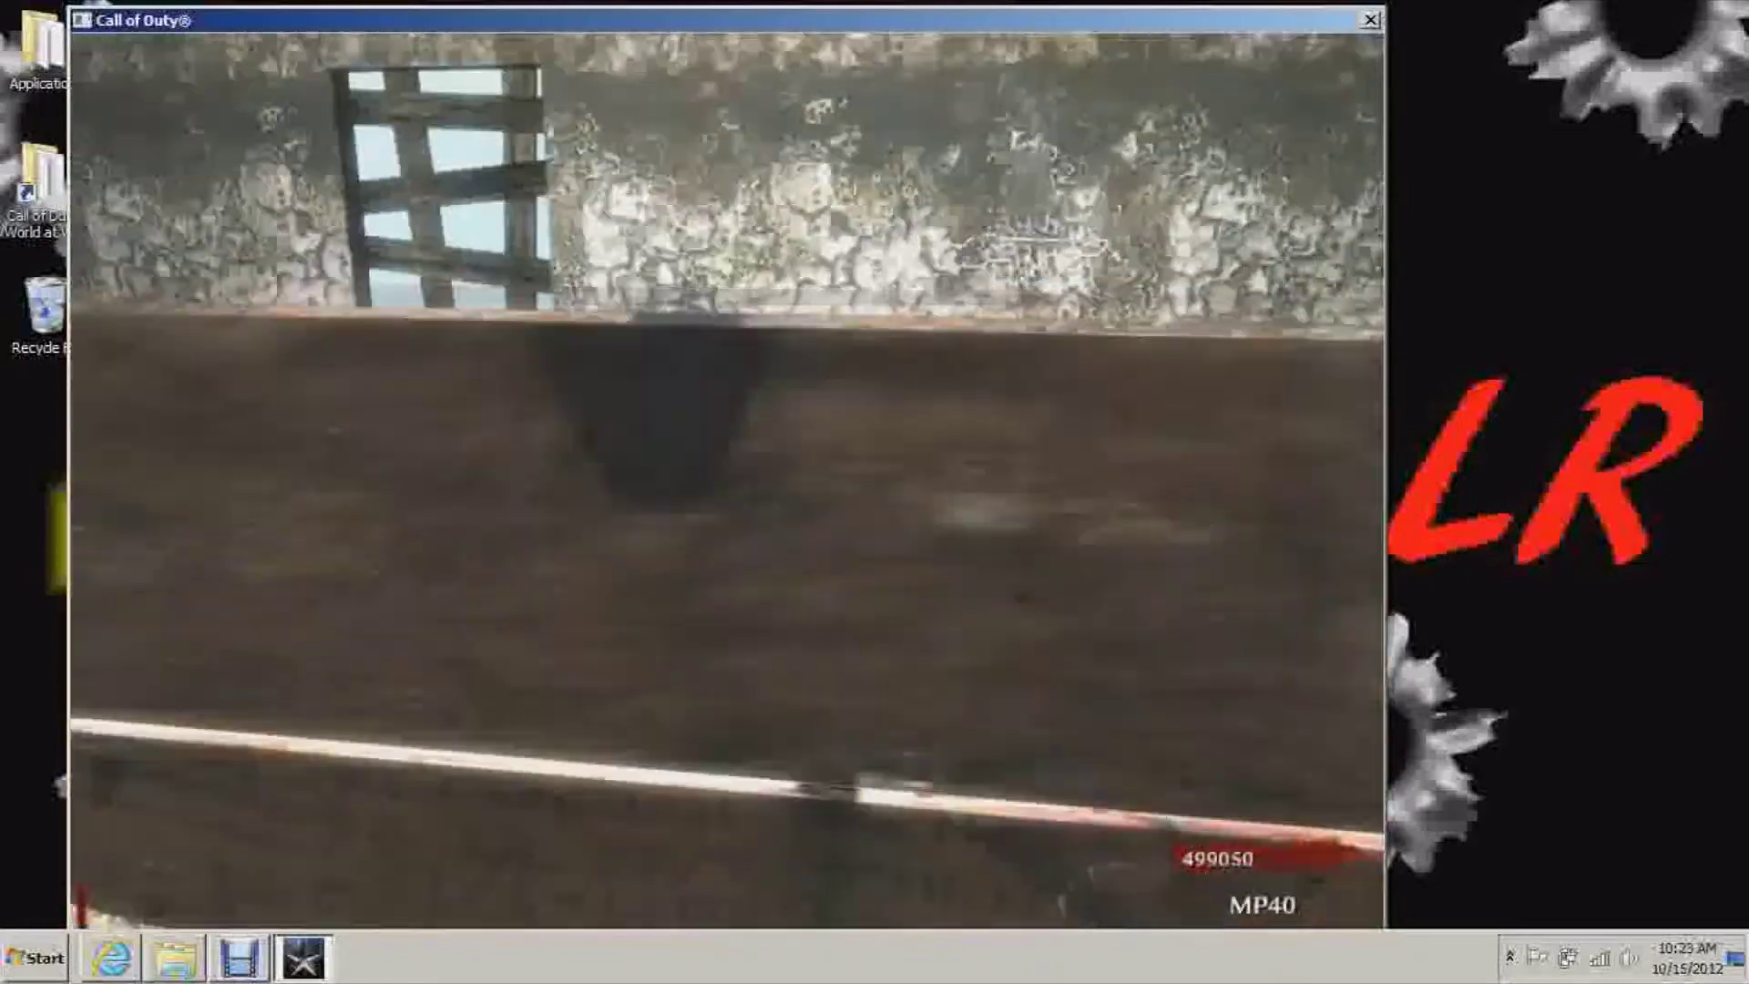
{"action": "key", "text": "1"}
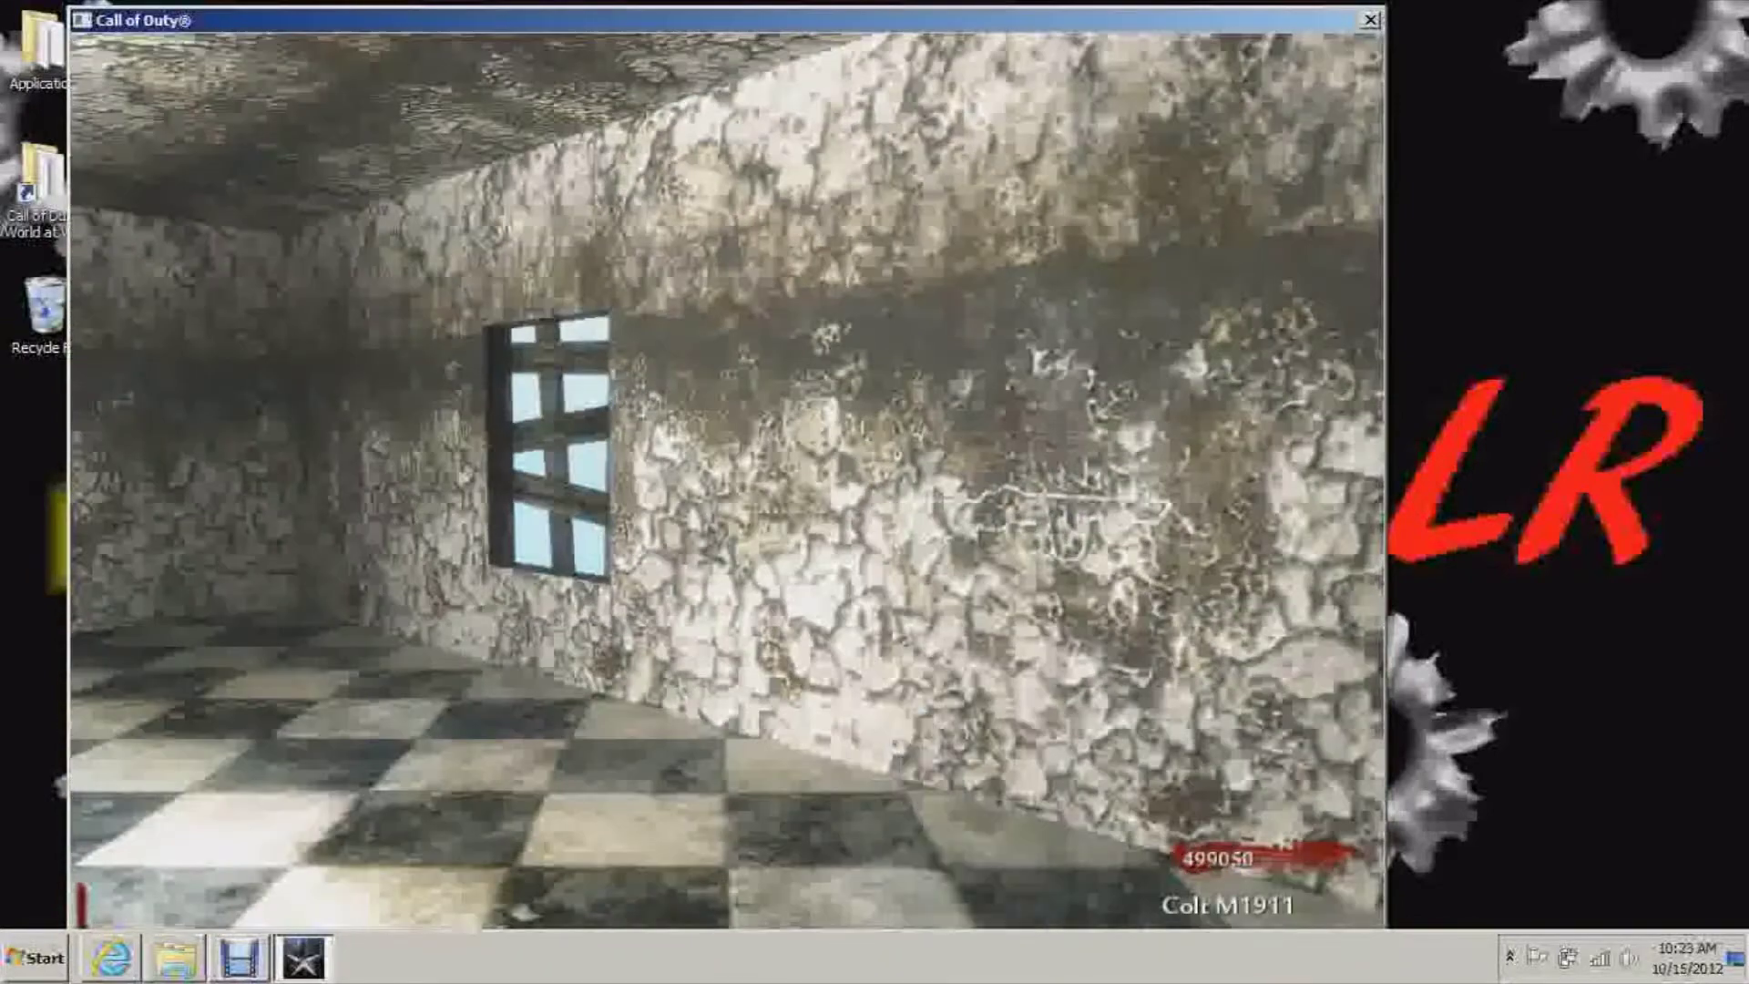
Step: Buy the PPSh-41 off the wall, walk to Pack-a-Punch, and shoot window zombies
{"action": "key", "text": "f"}
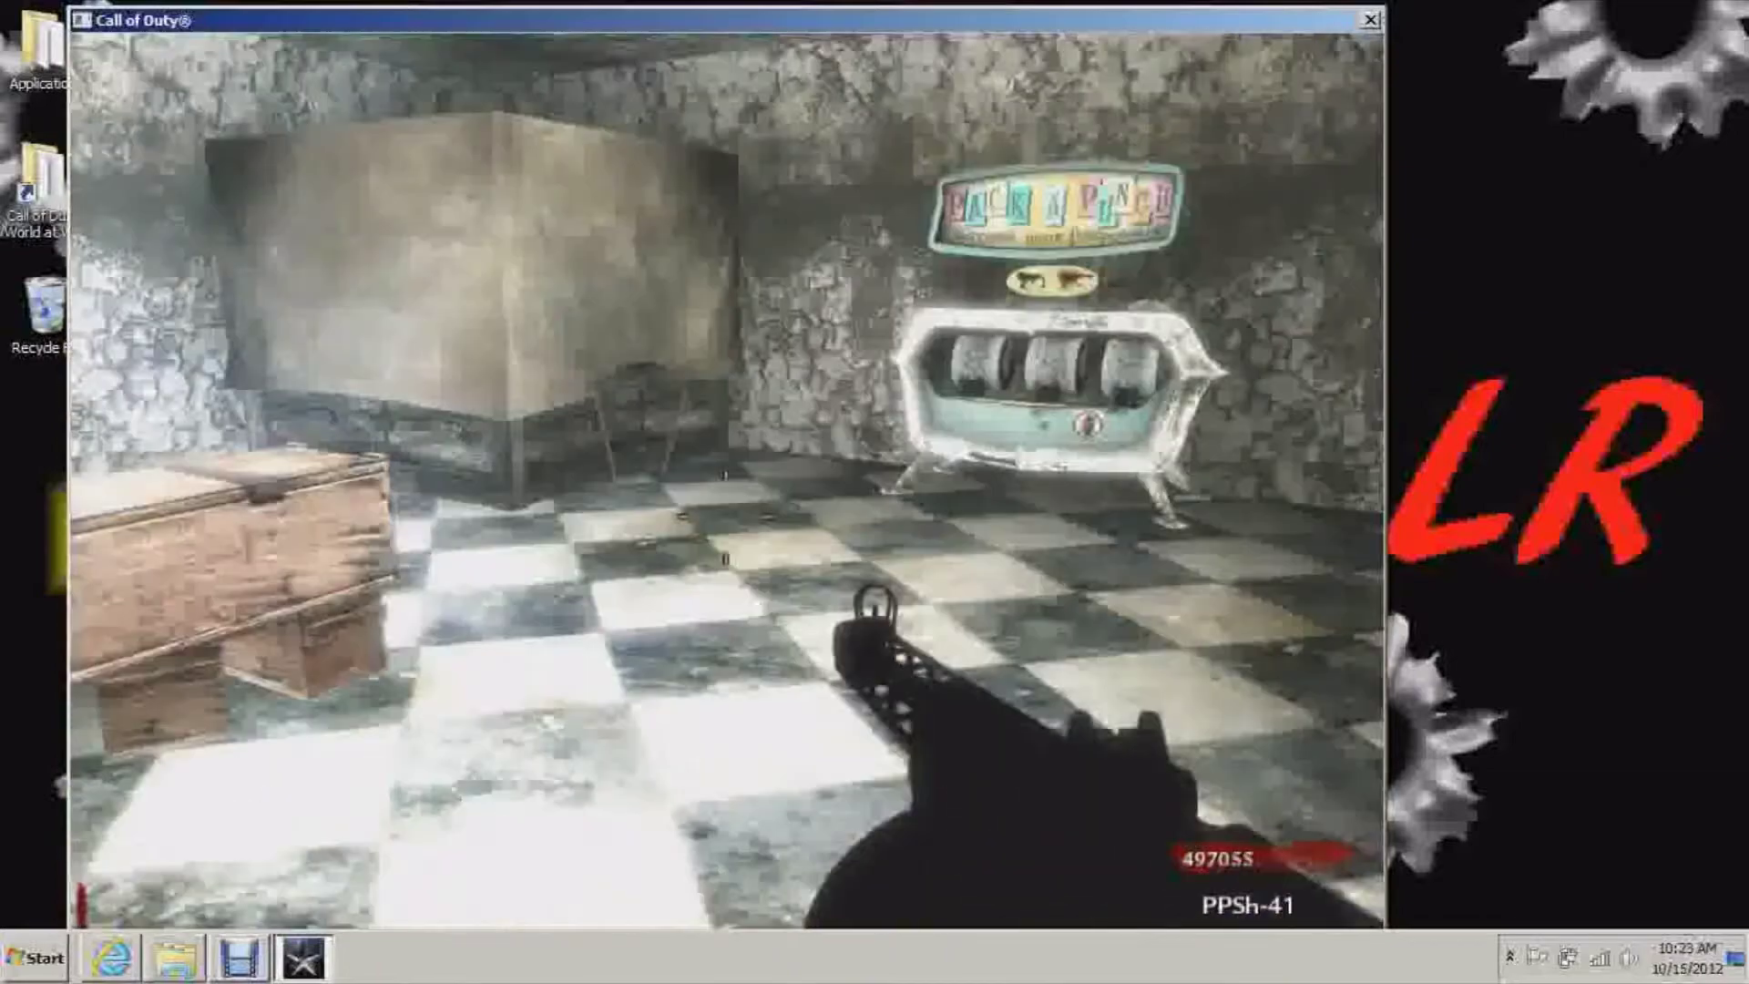
{"action": "key", "text": "w"}
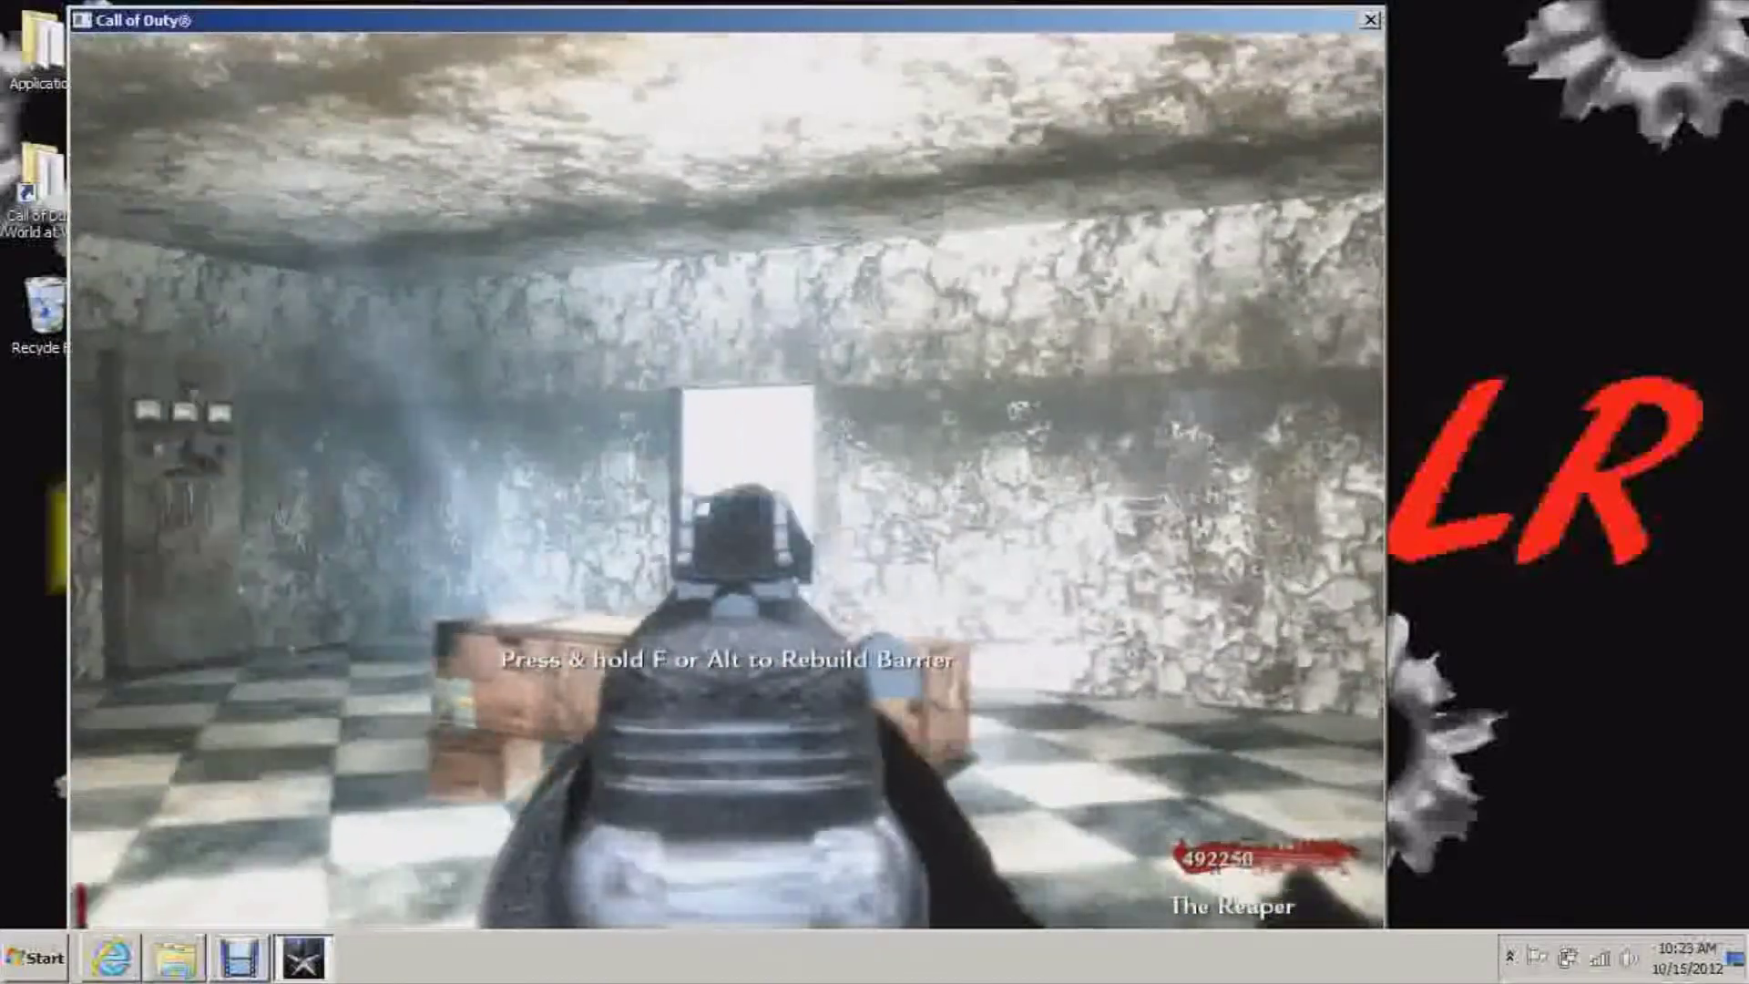
{"action": "left_click", "coordinate": [727, 480]}
{"action": "left_click", "coordinate": [727, 480]}
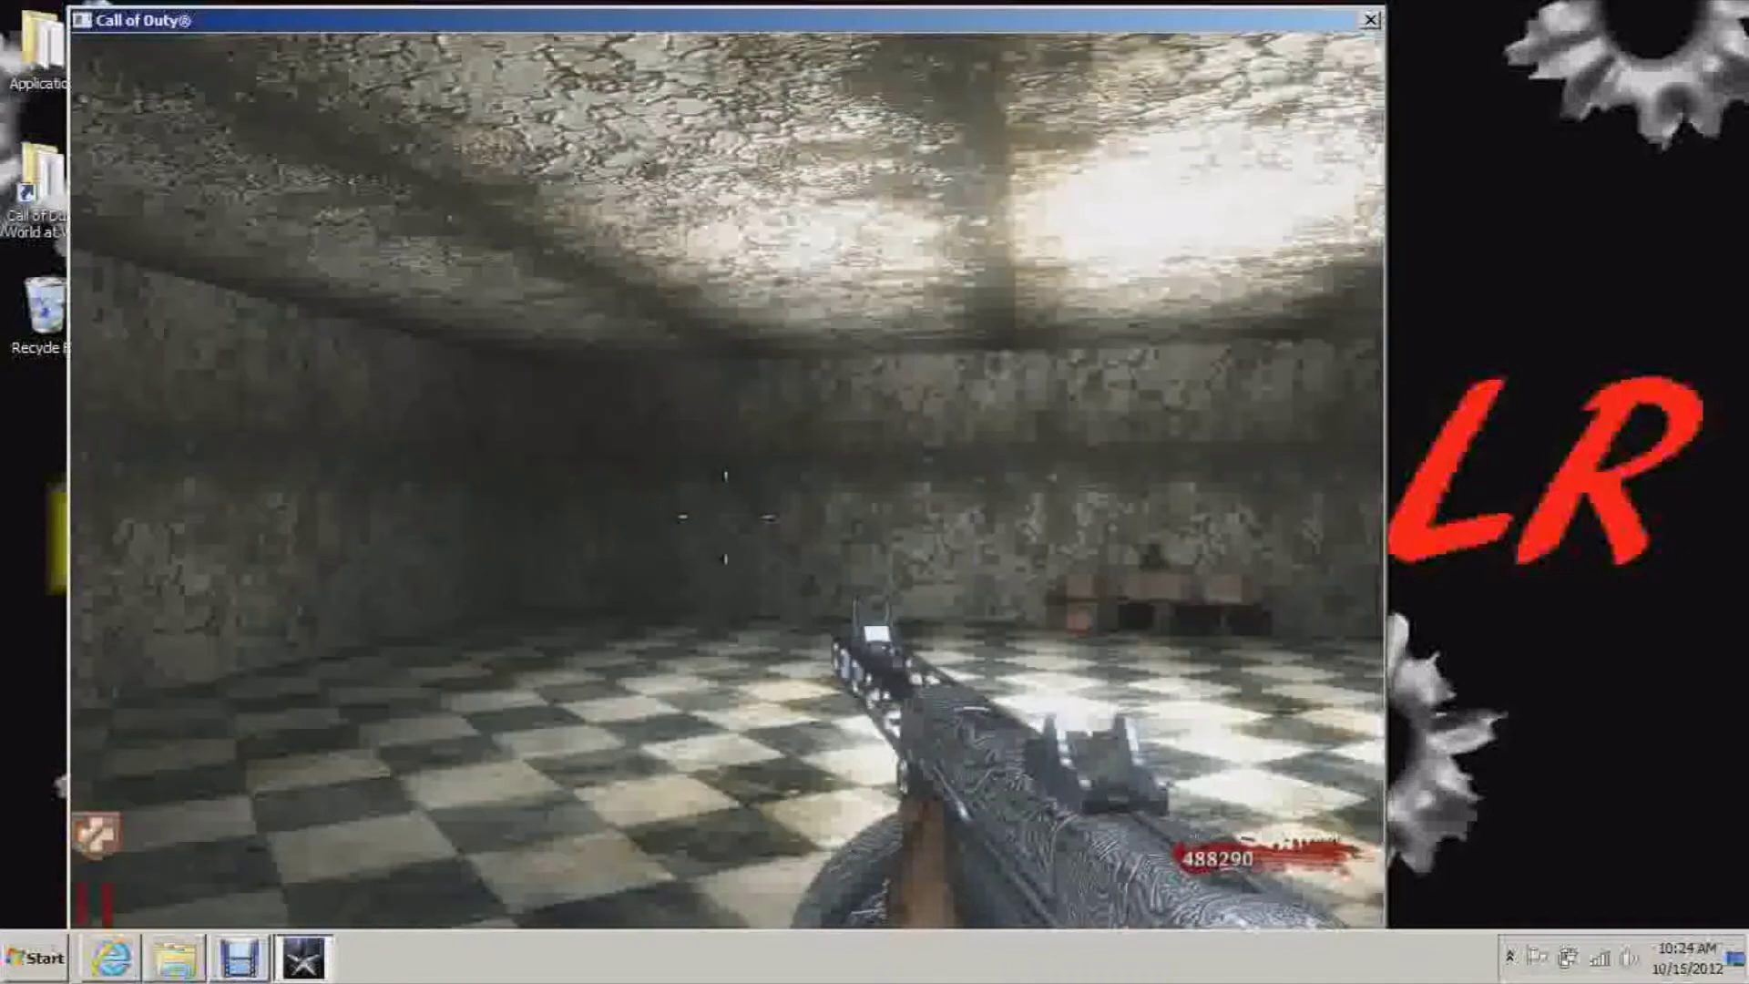
Step: Sprint past the crates through the doorway, fight the zombies there, and reload the rifle
{"action": "key", "text": "w"}
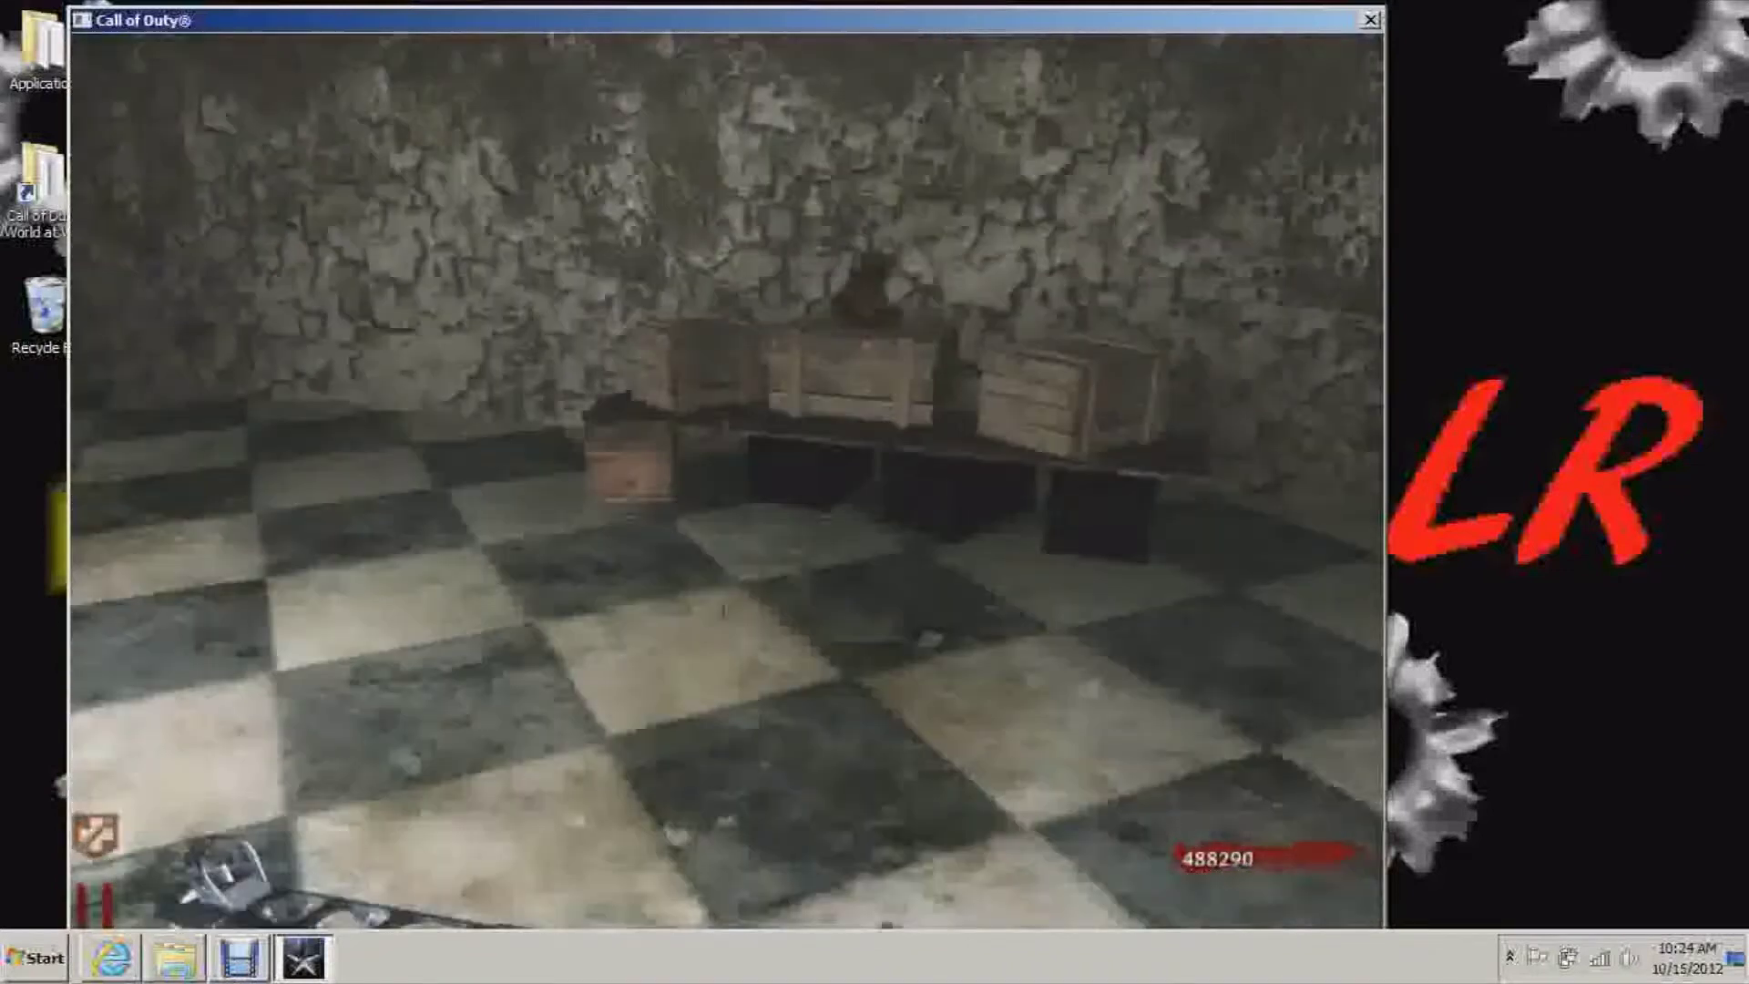
{"action": "key", "text": "w"}
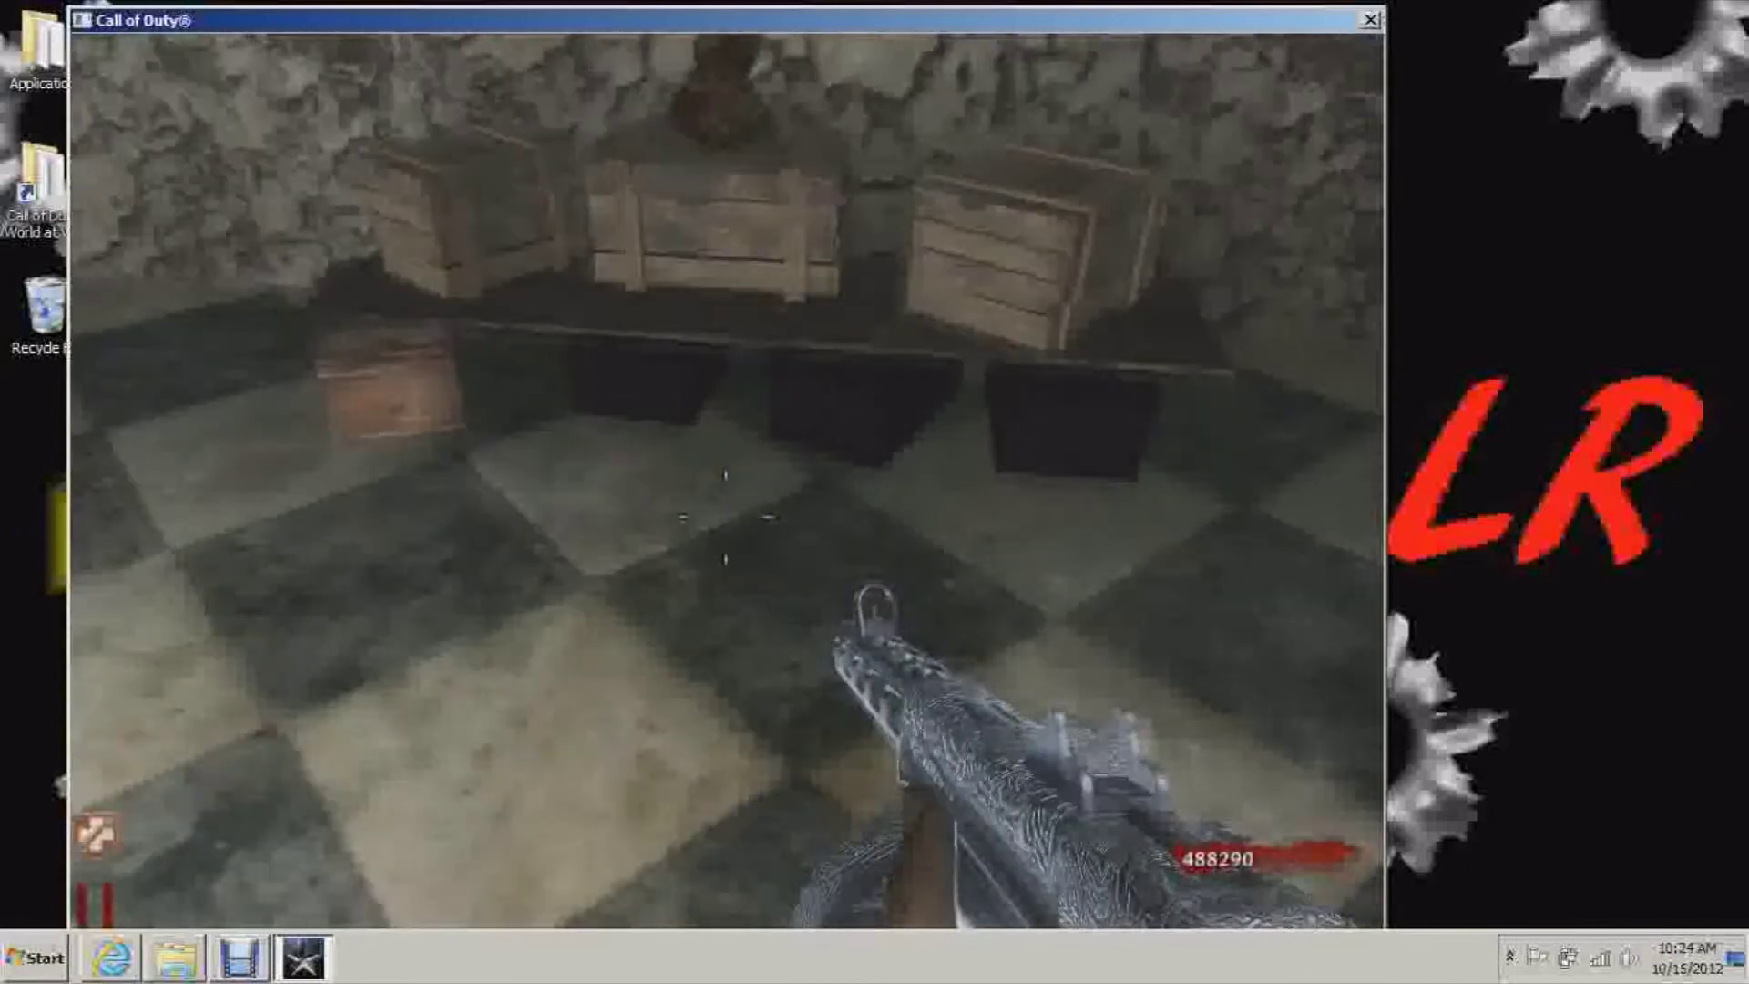
{"action": "key", "text": "w"}
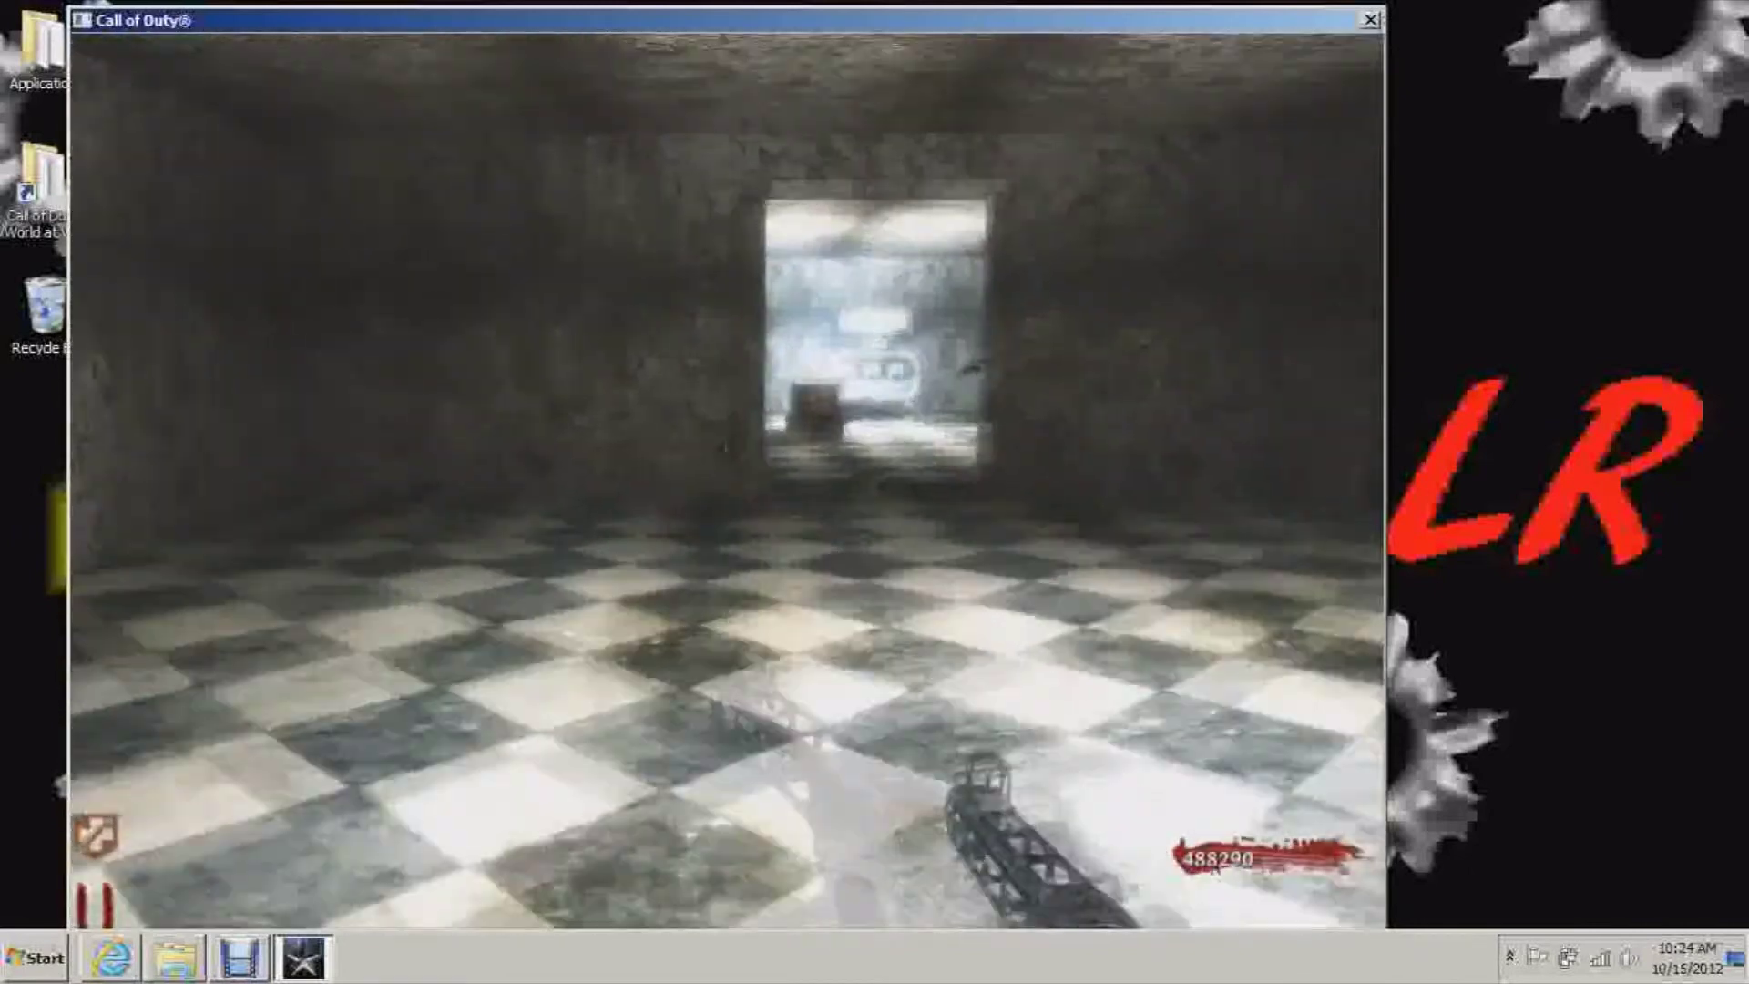
{"action": "key", "text": "w"}
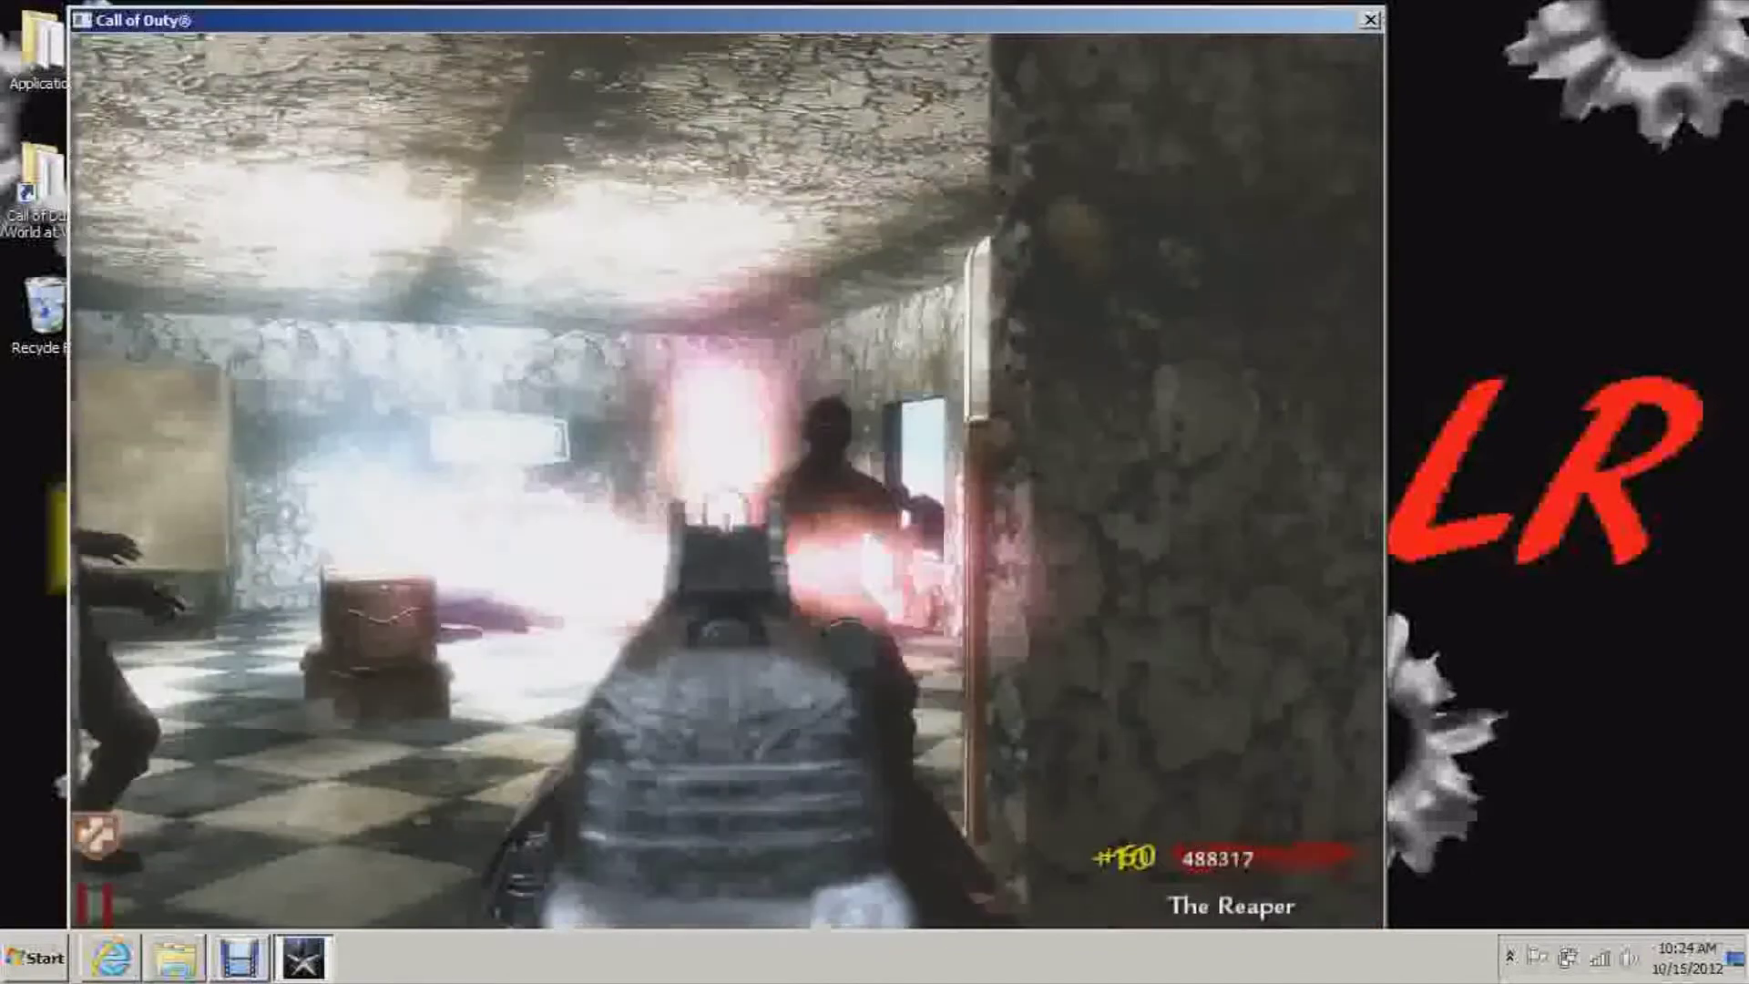
{"action": "key", "text": "w"}
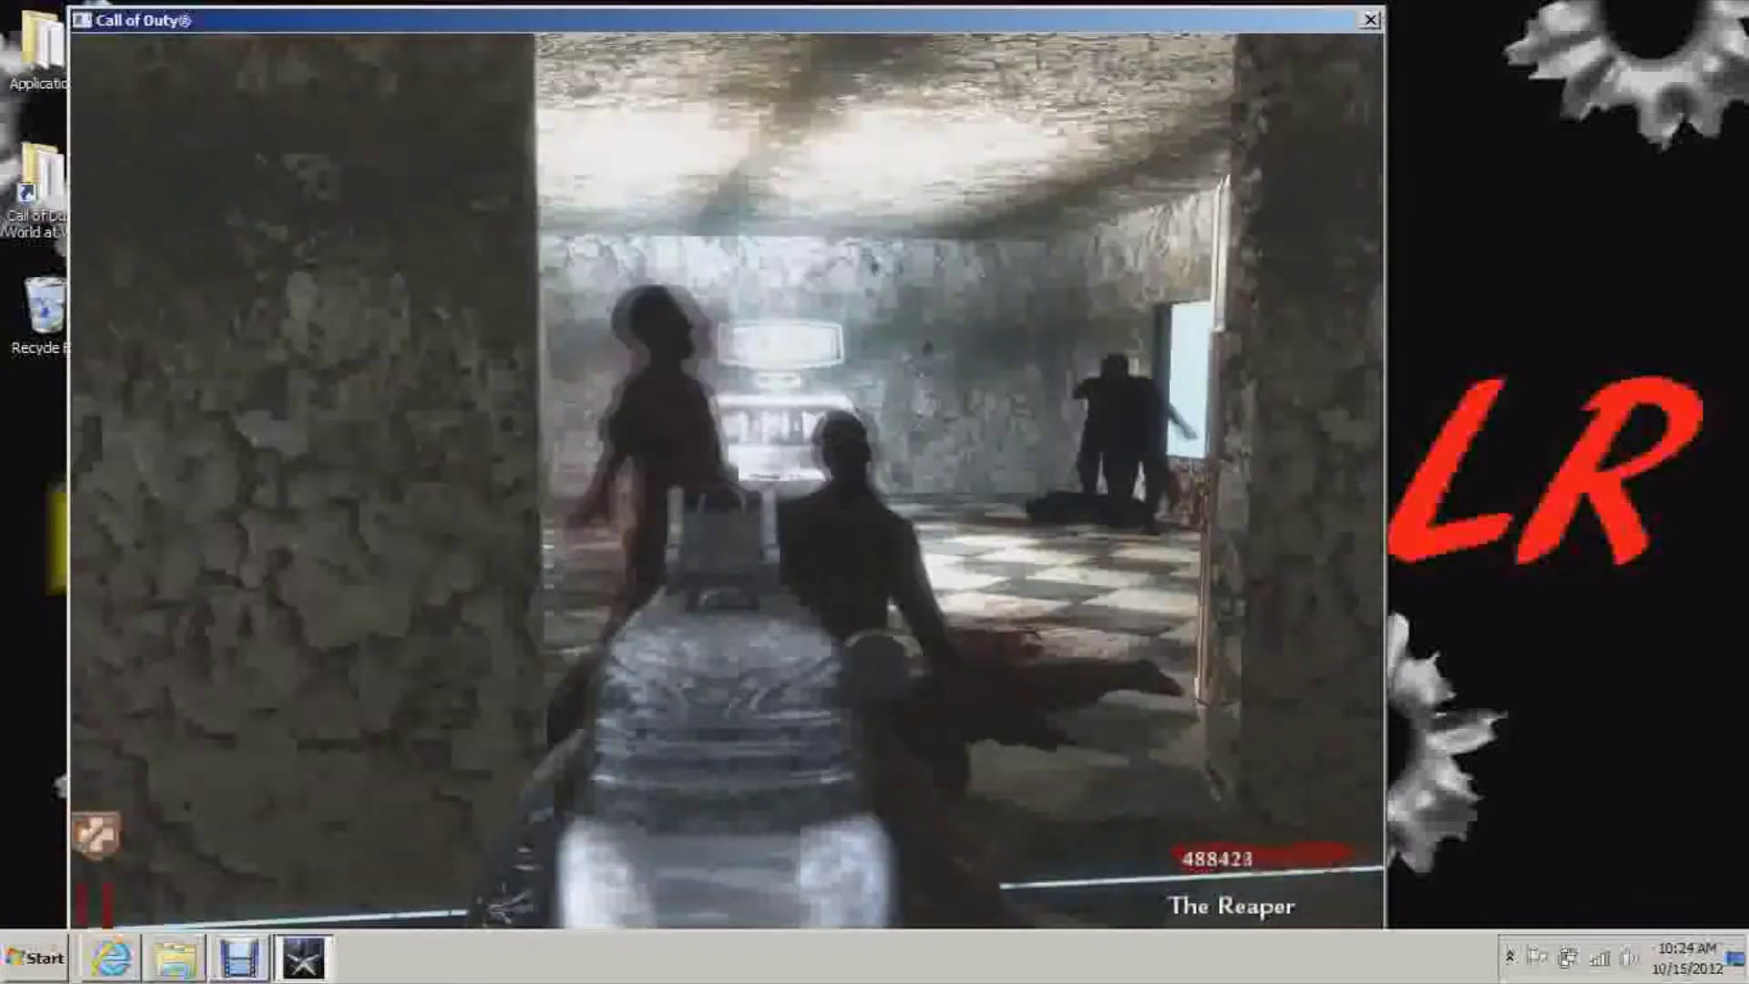
{"action": "key", "text": "w"}
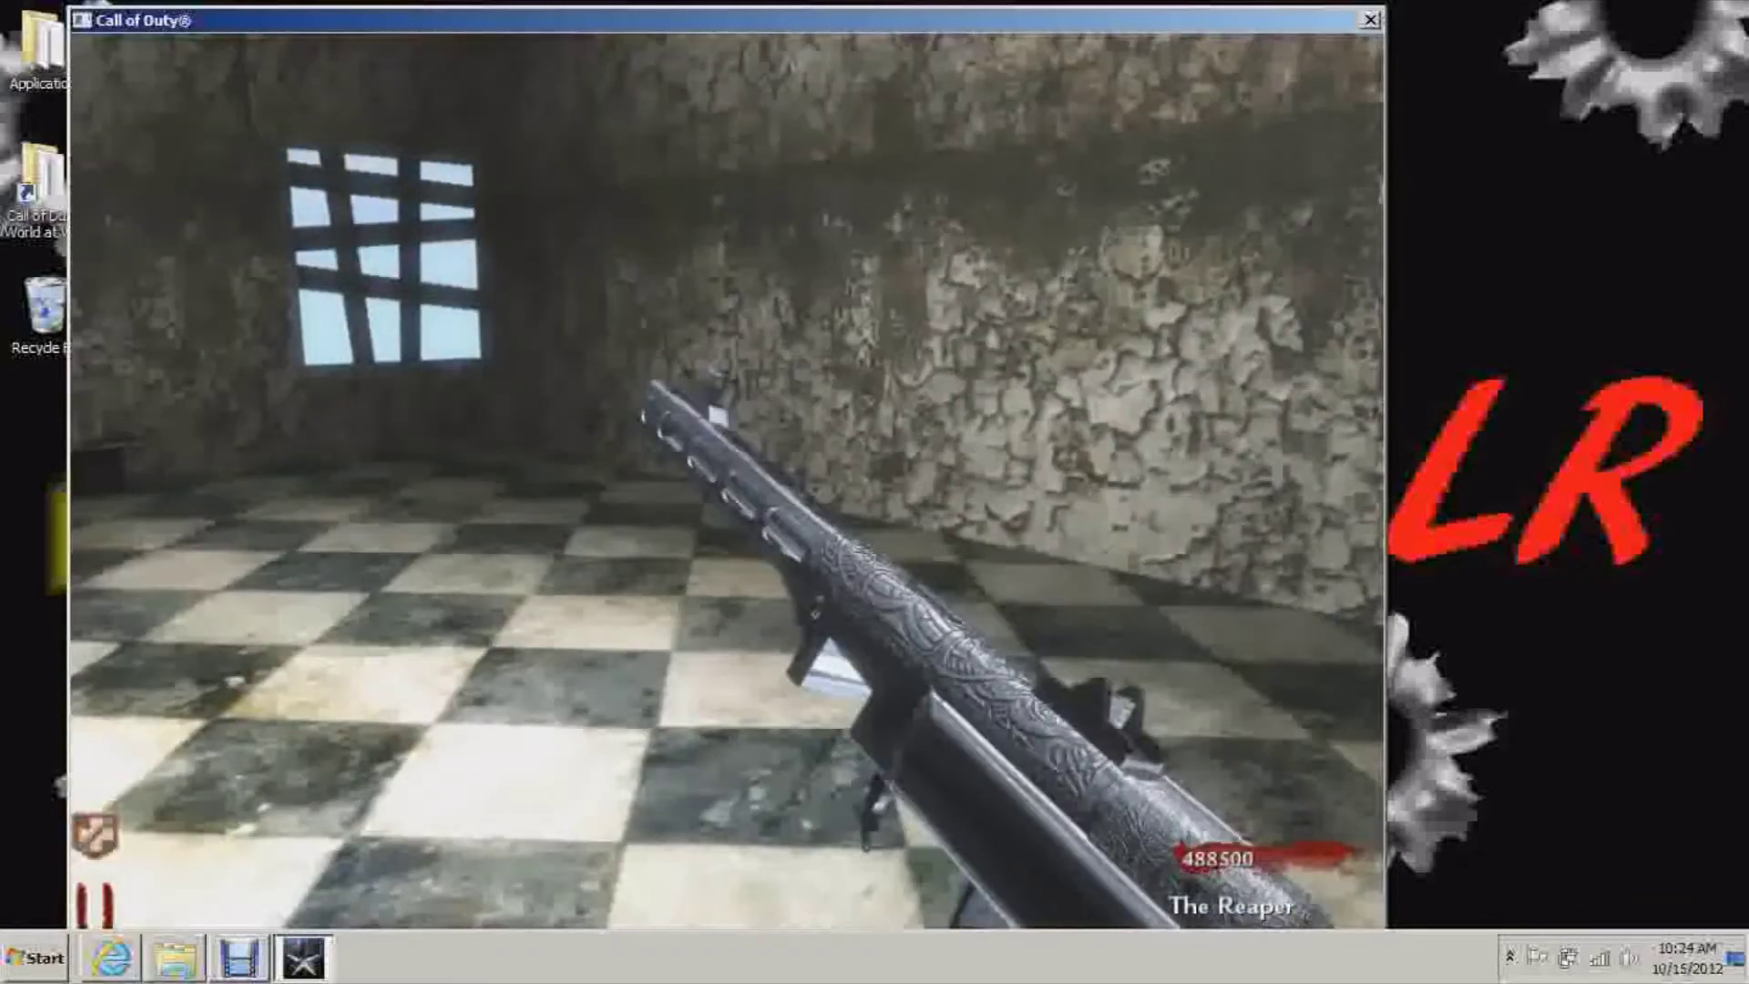
{"action": "key", "text": "1"}
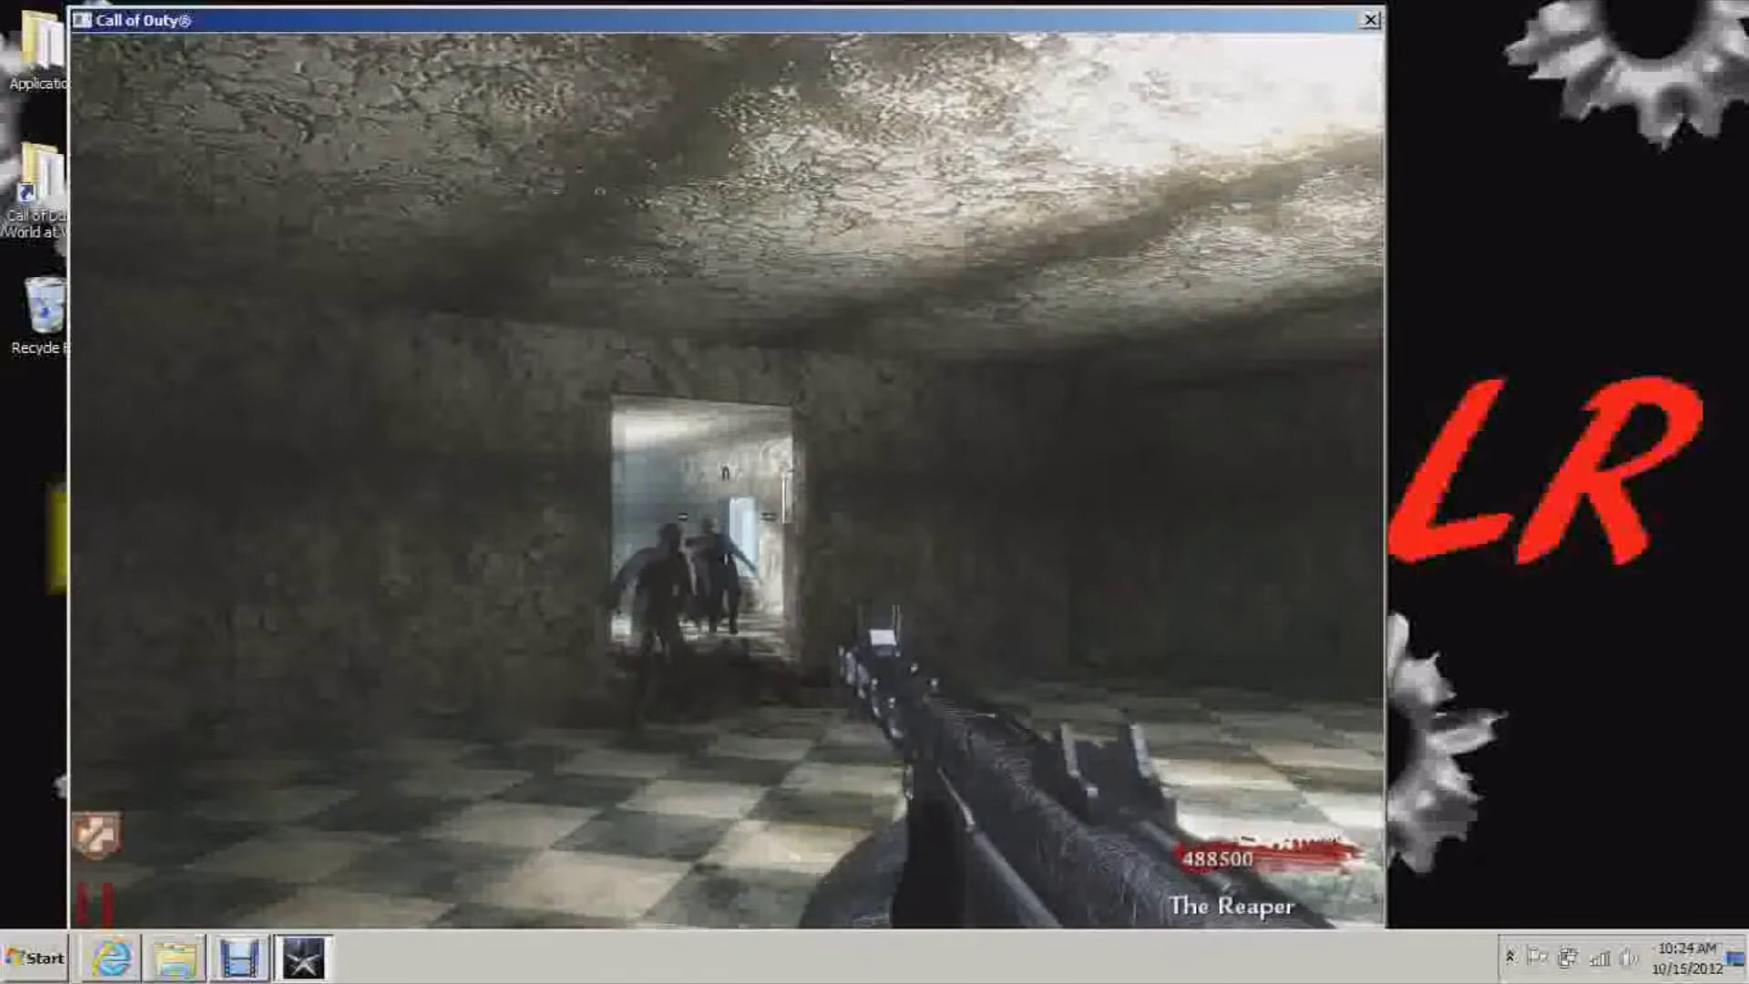
{"action": "key", "text": "w"}
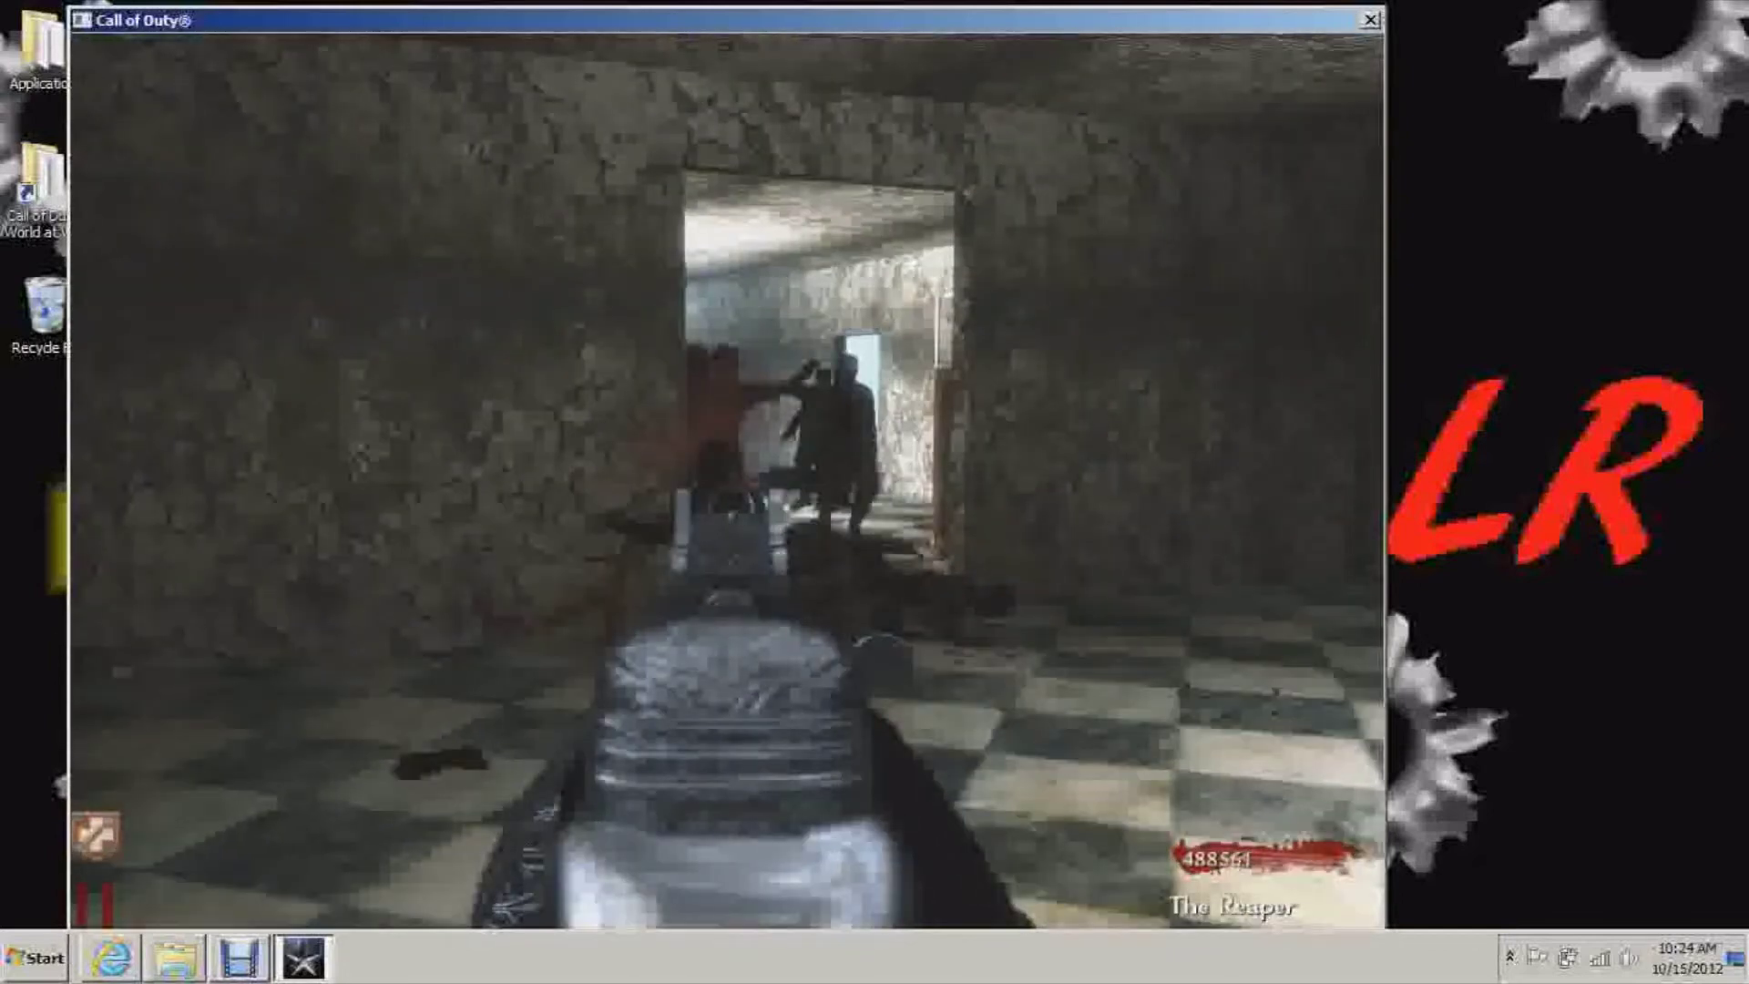
{"action": "key", "text": "w"}
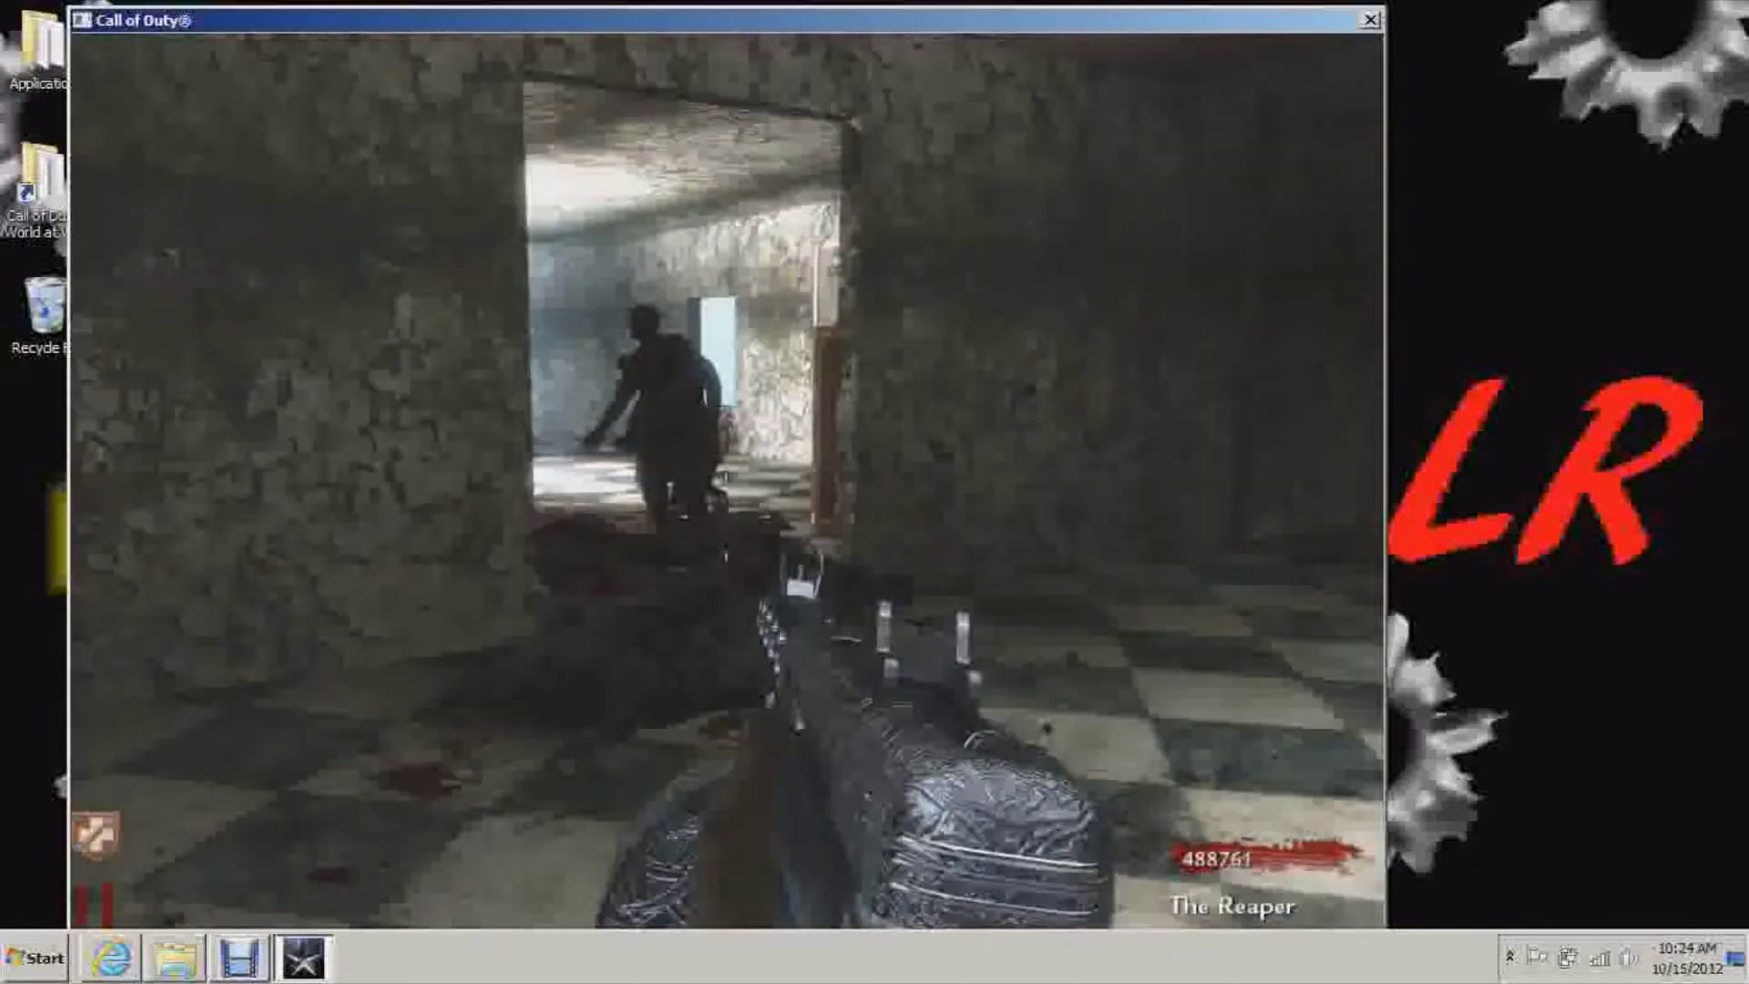
{"action": "key", "text": "r"}
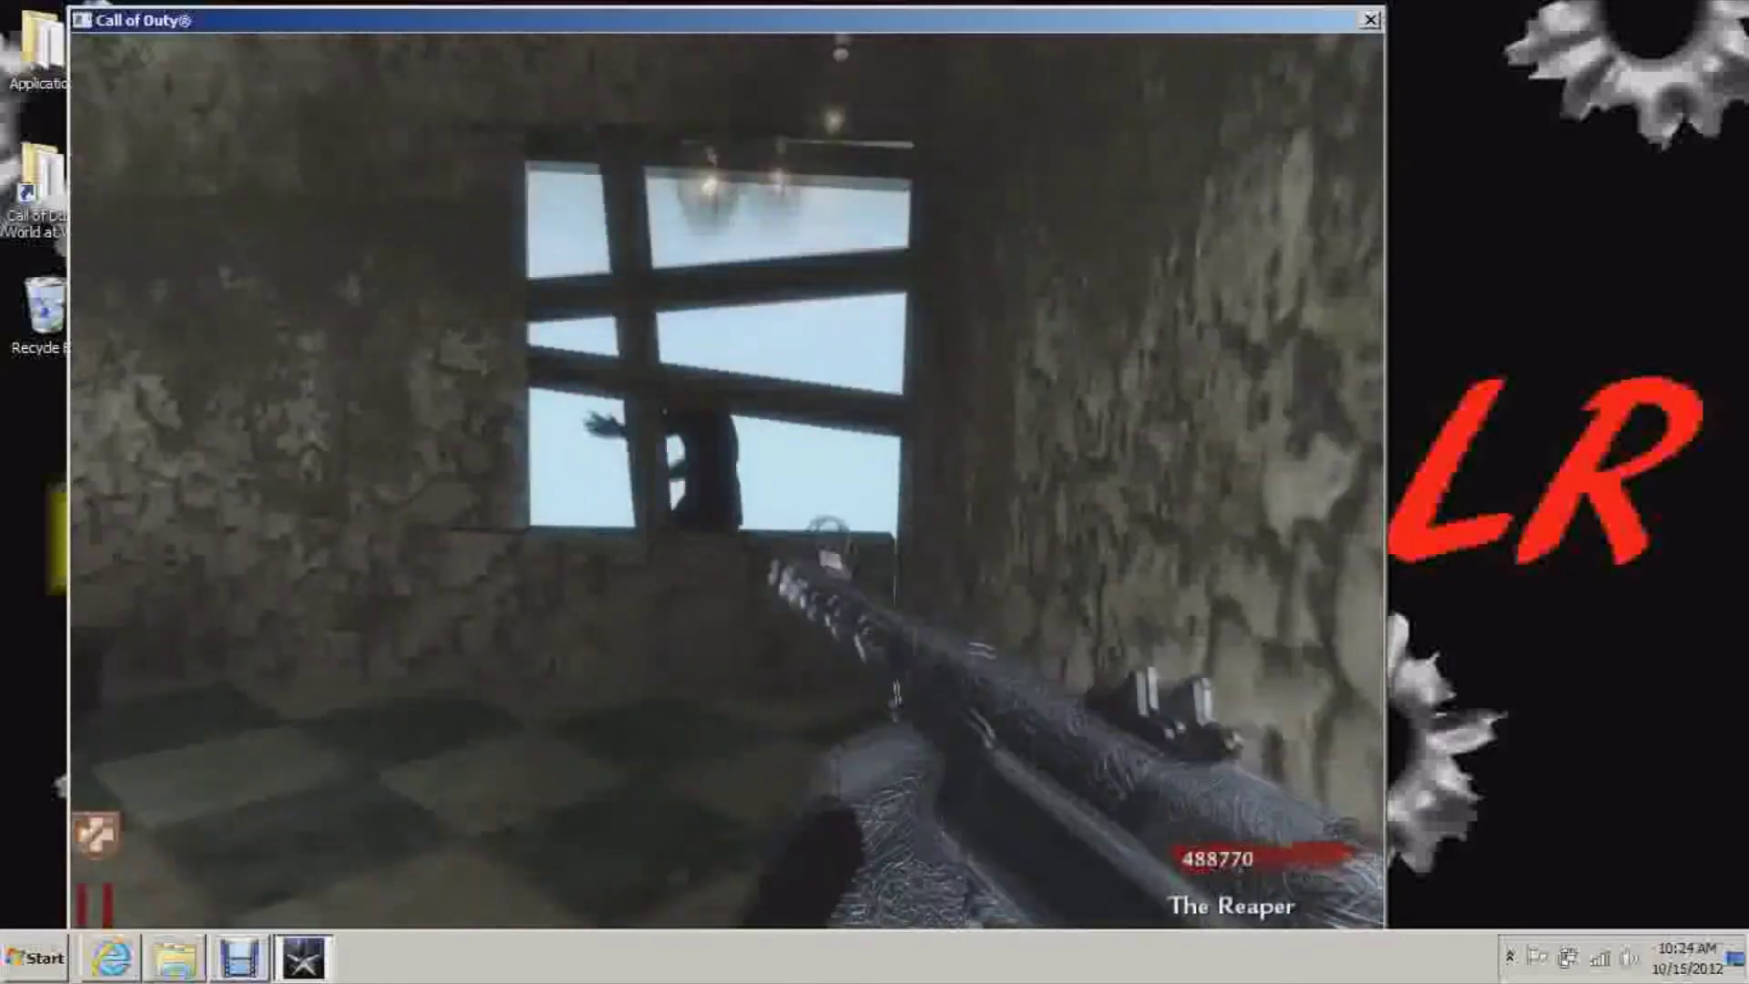
Step: Shoot window and doorway zombies with the silver rifle, refocus the game, and ready a monkey bomb
{"action": "left_click", "coordinate": [727, 517]}
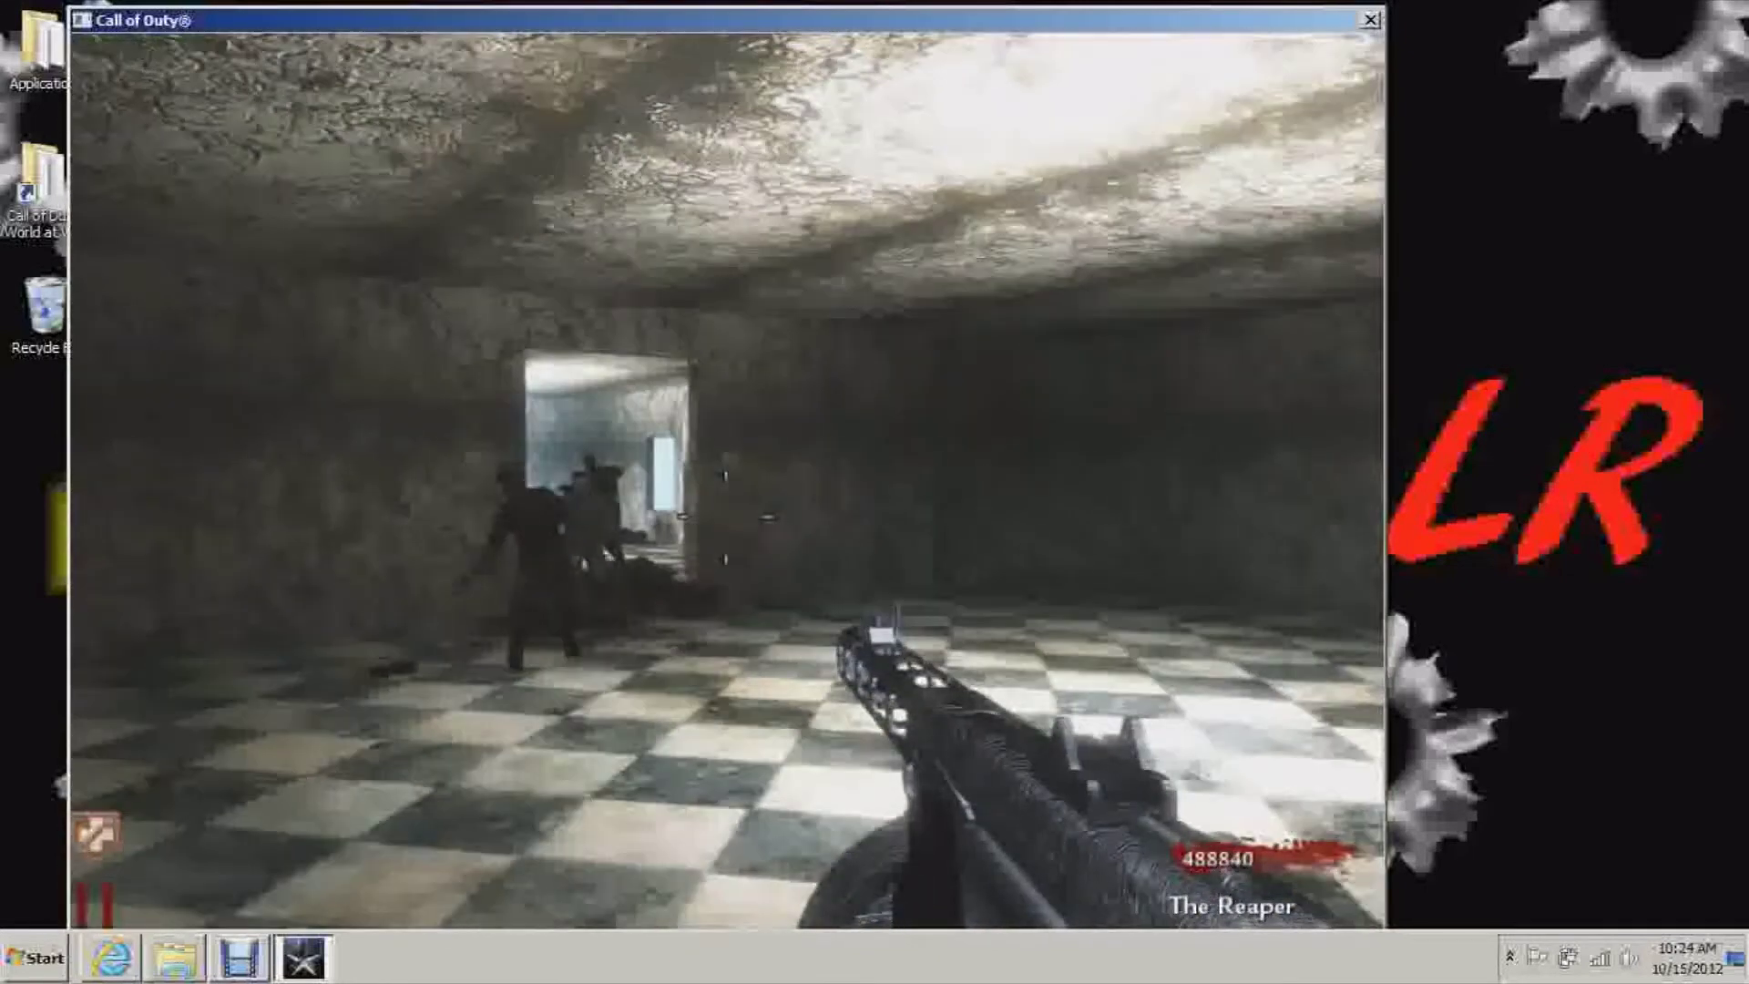
{"action": "key", "text": "1"}
{"action": "left_click", "coordinate": [726, 517]}
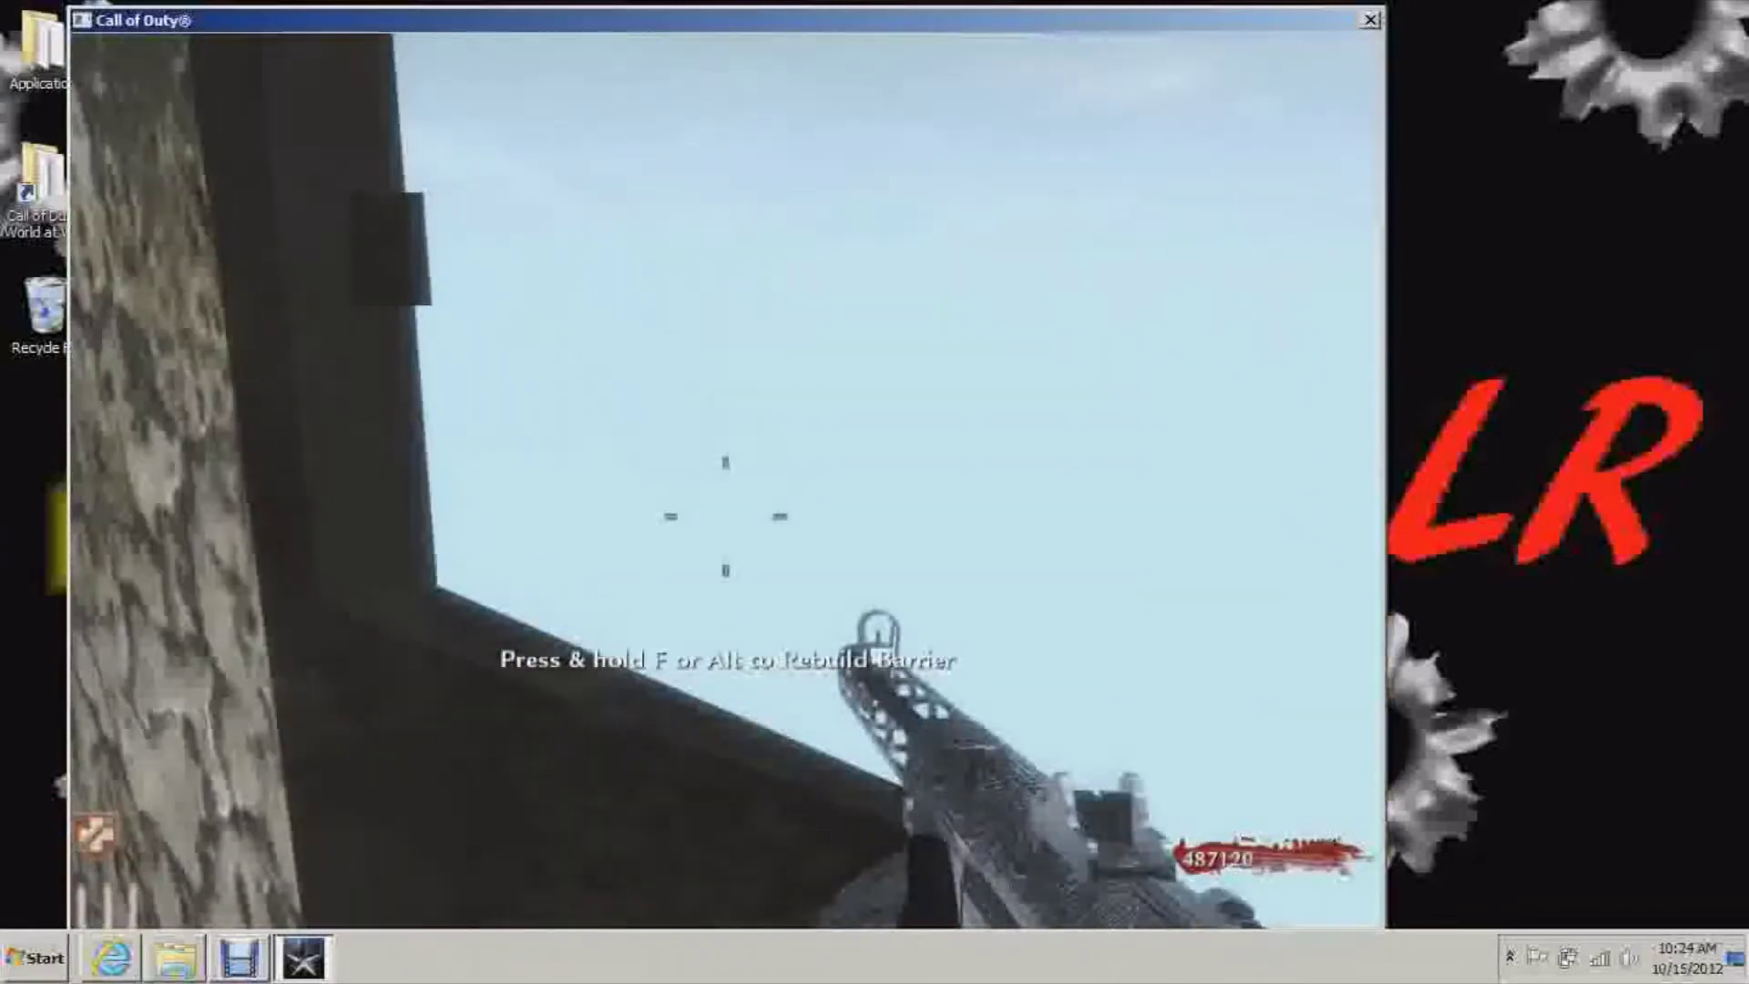
{"action": "key", "text": "super"}
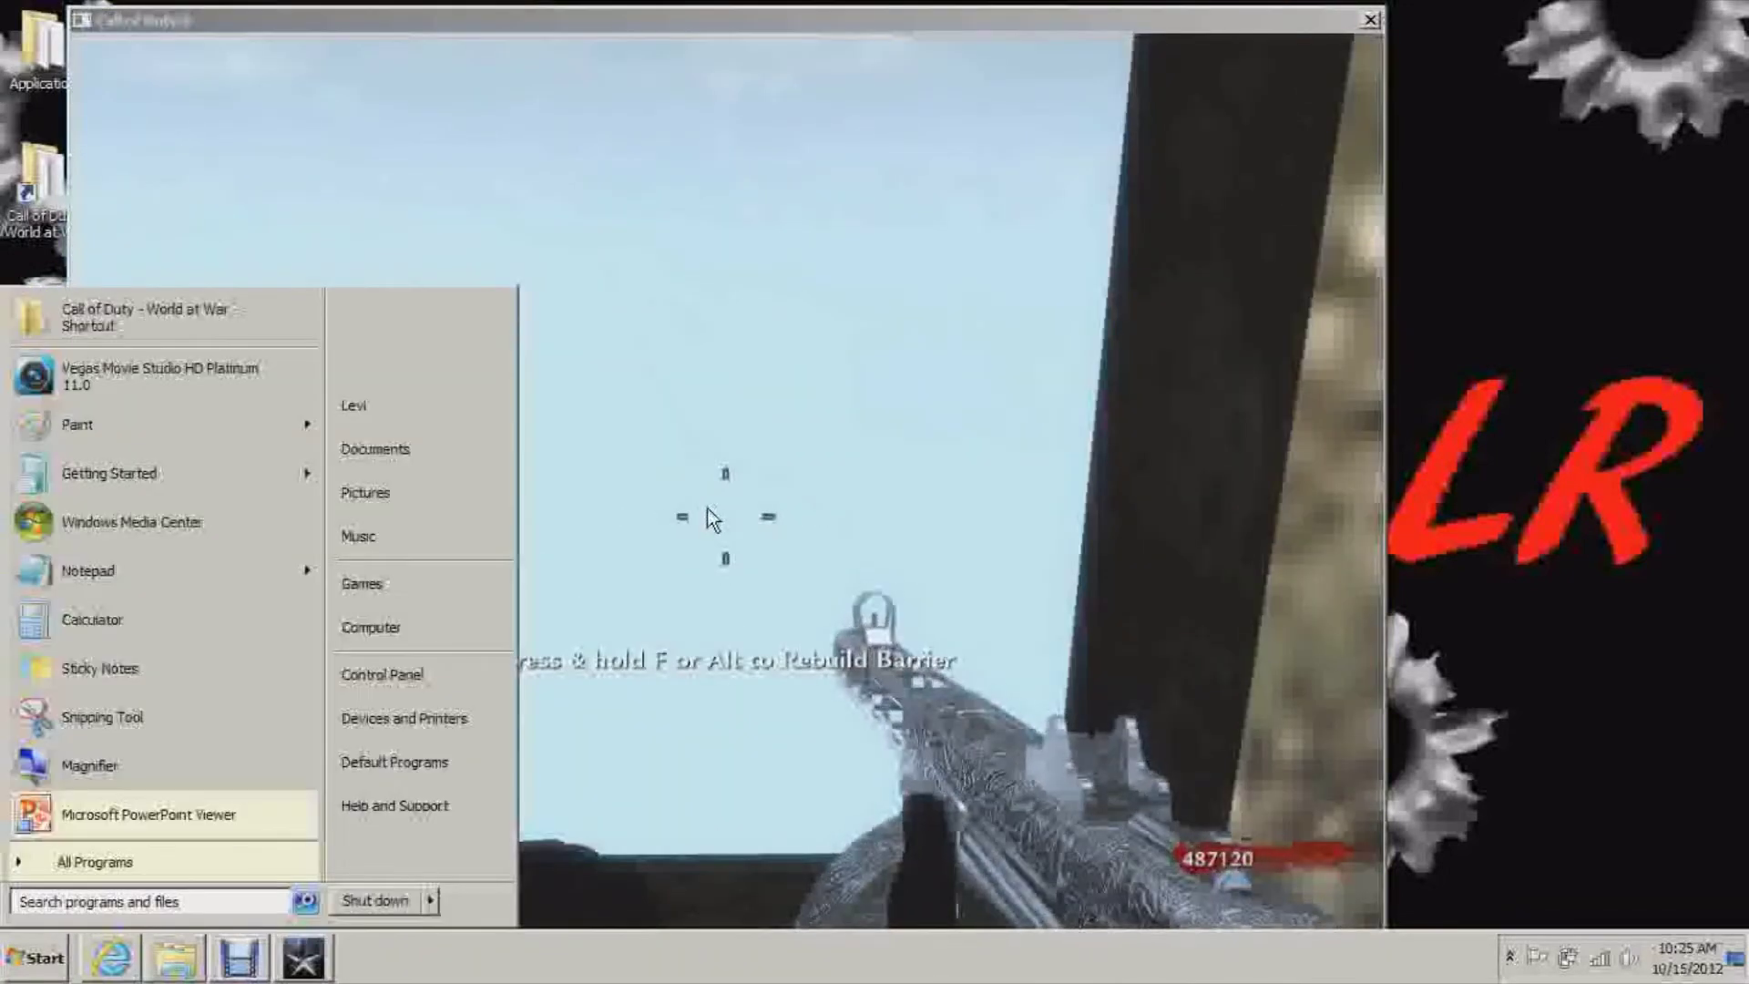
{"action": "left_click", "coordinate": [714, 521]}
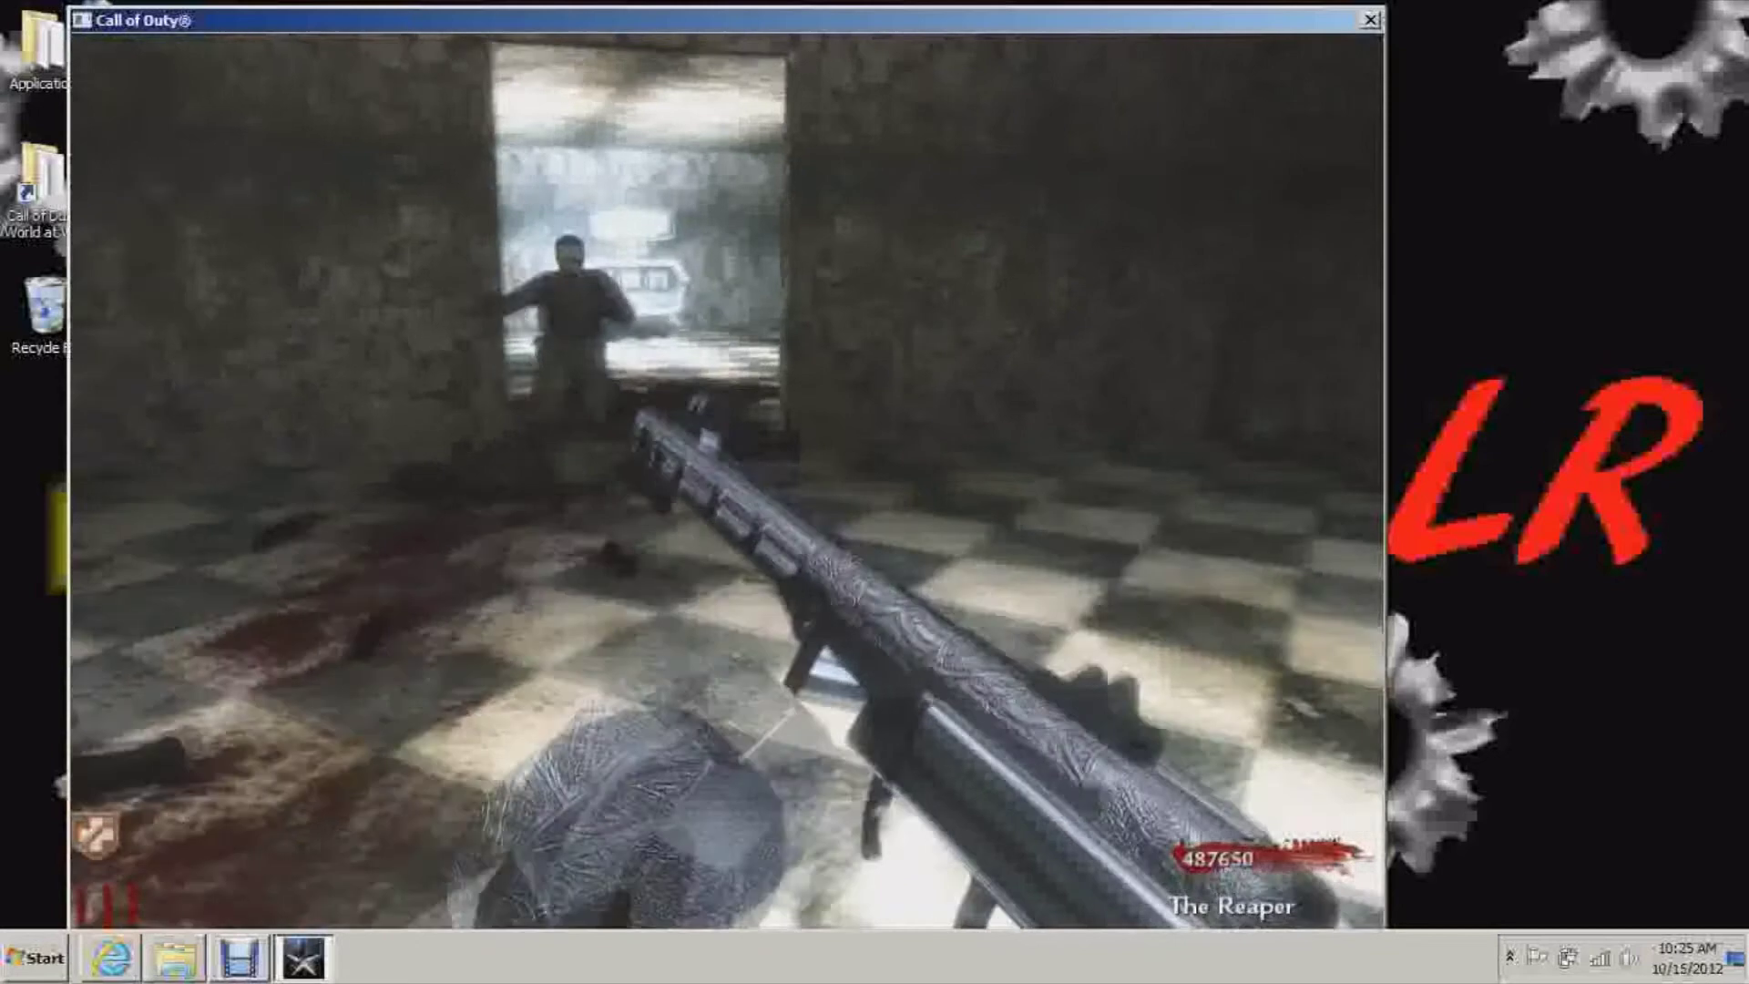
{"action": "key", "text": "4"}
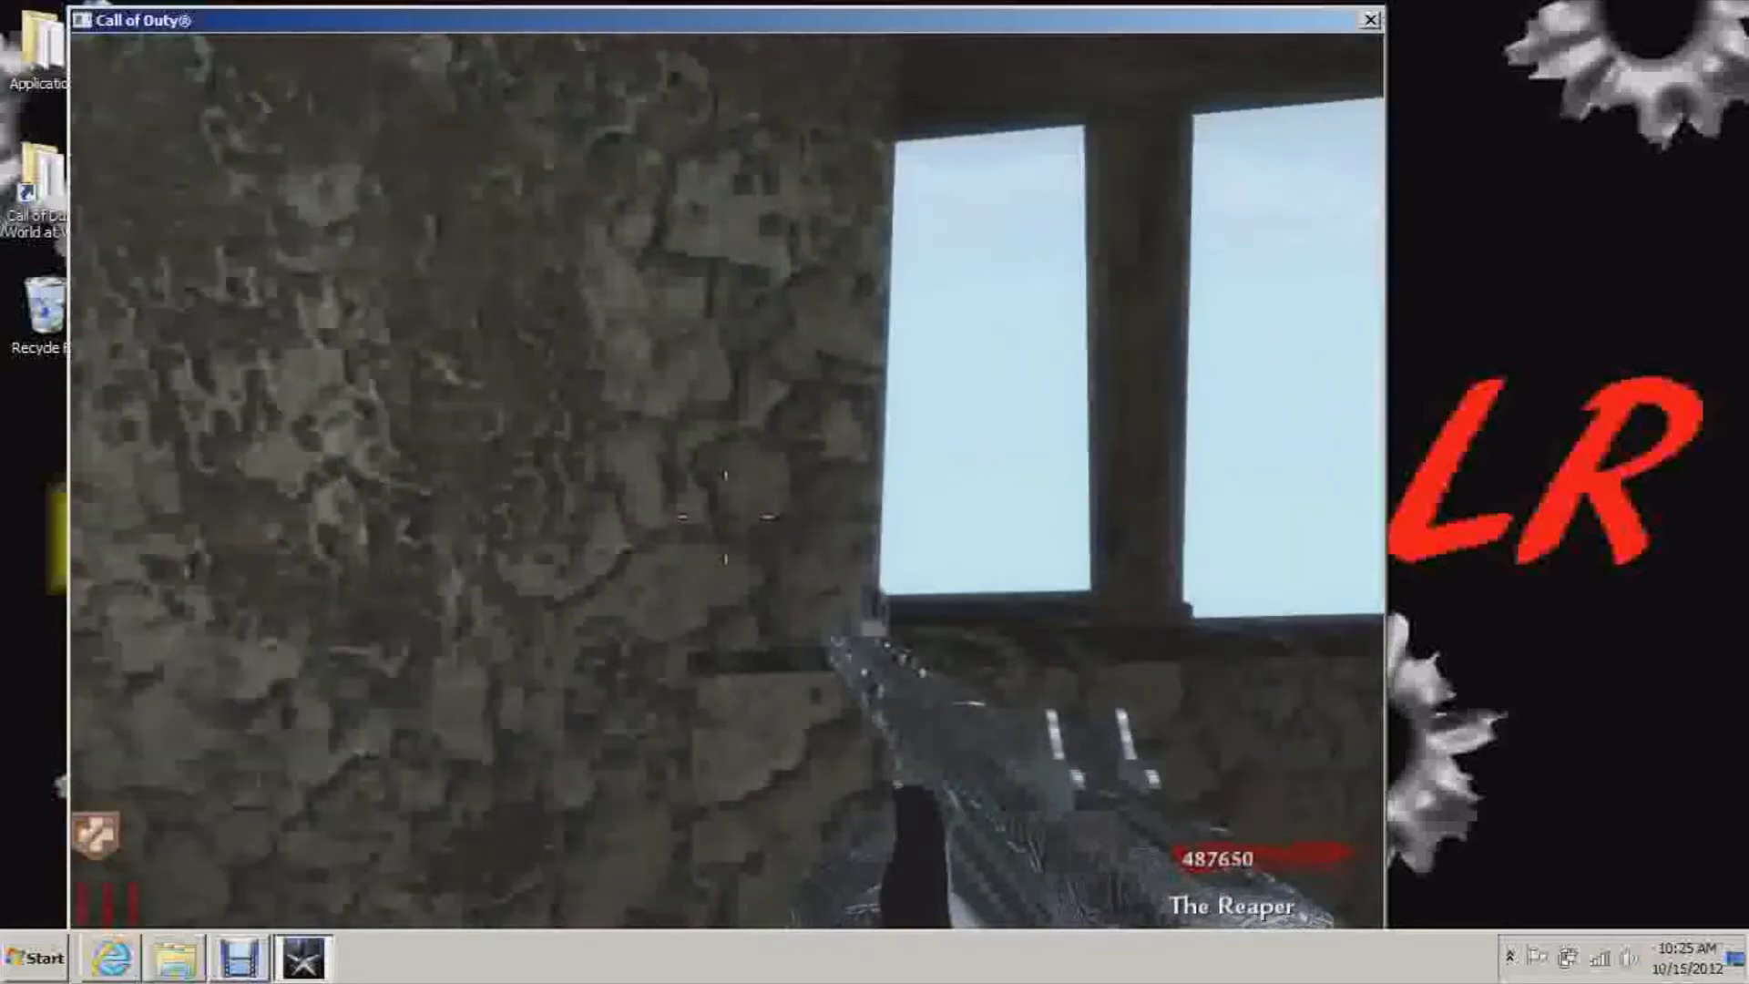
{"action": "key", "text": "f"}
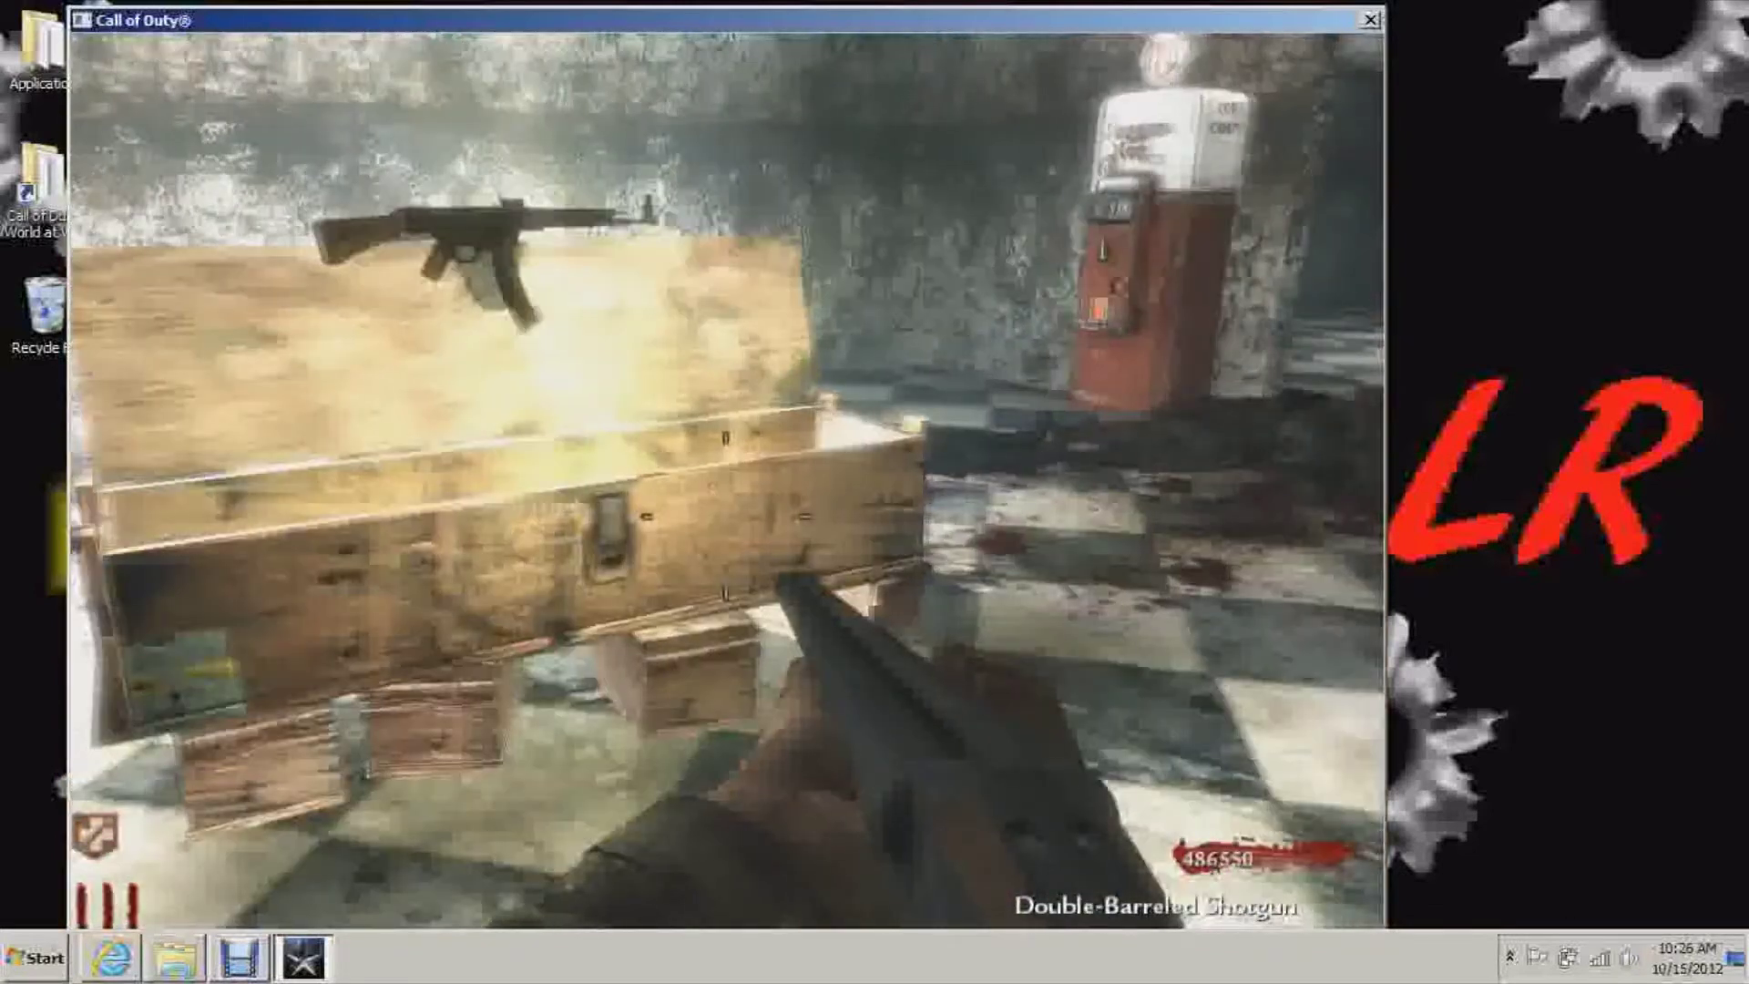
Step: Take the STG-44 from the mystery box, move into the next room, then switch to The Afterburner
{"action": "key", "text": "f"}
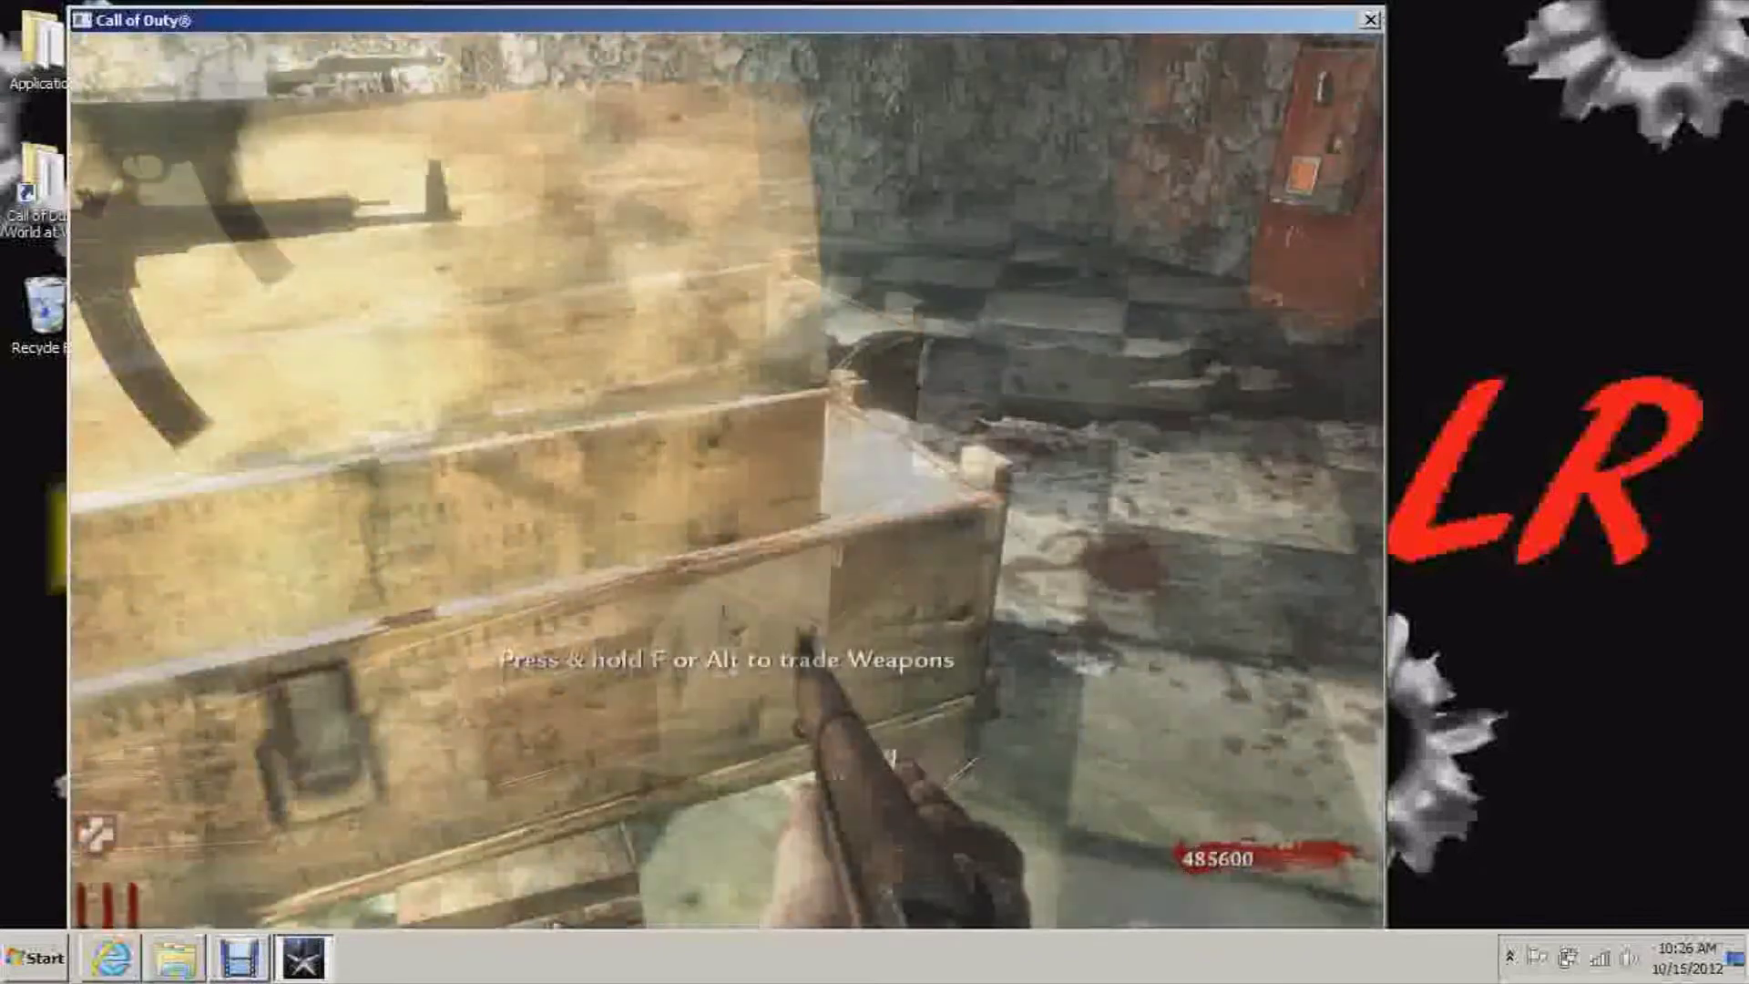
{"action": "key", "text": "f"}
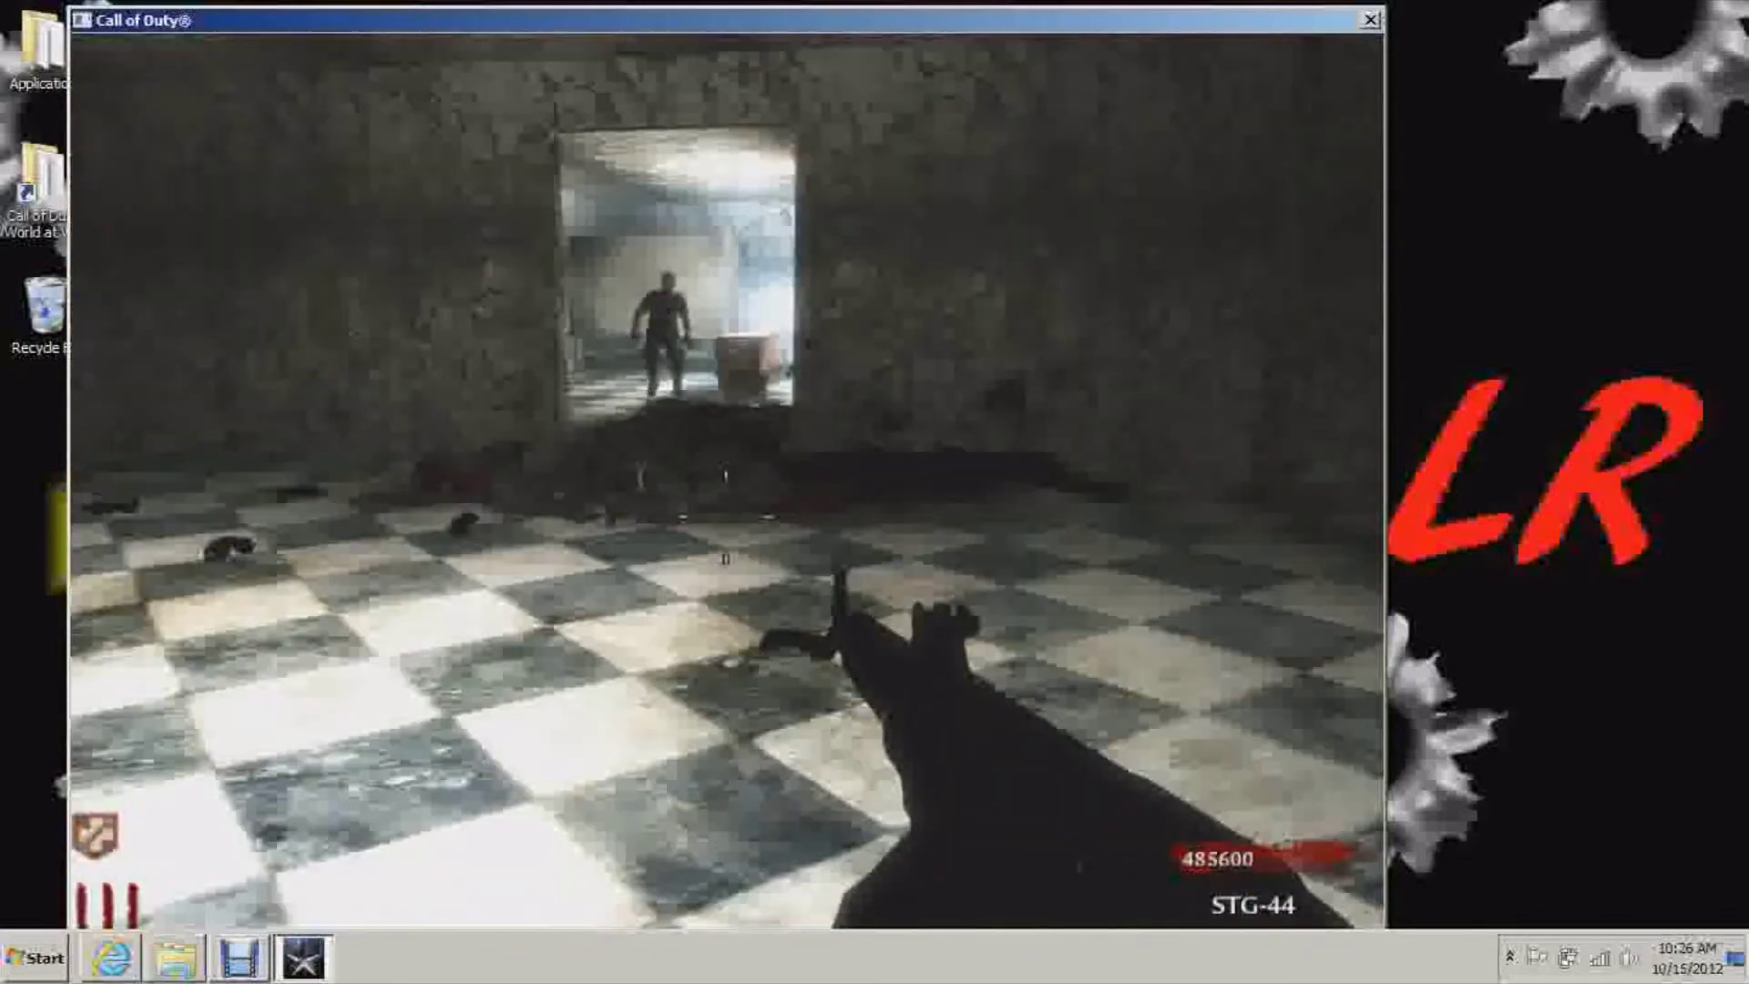
{"action": "key", "text": "w"}
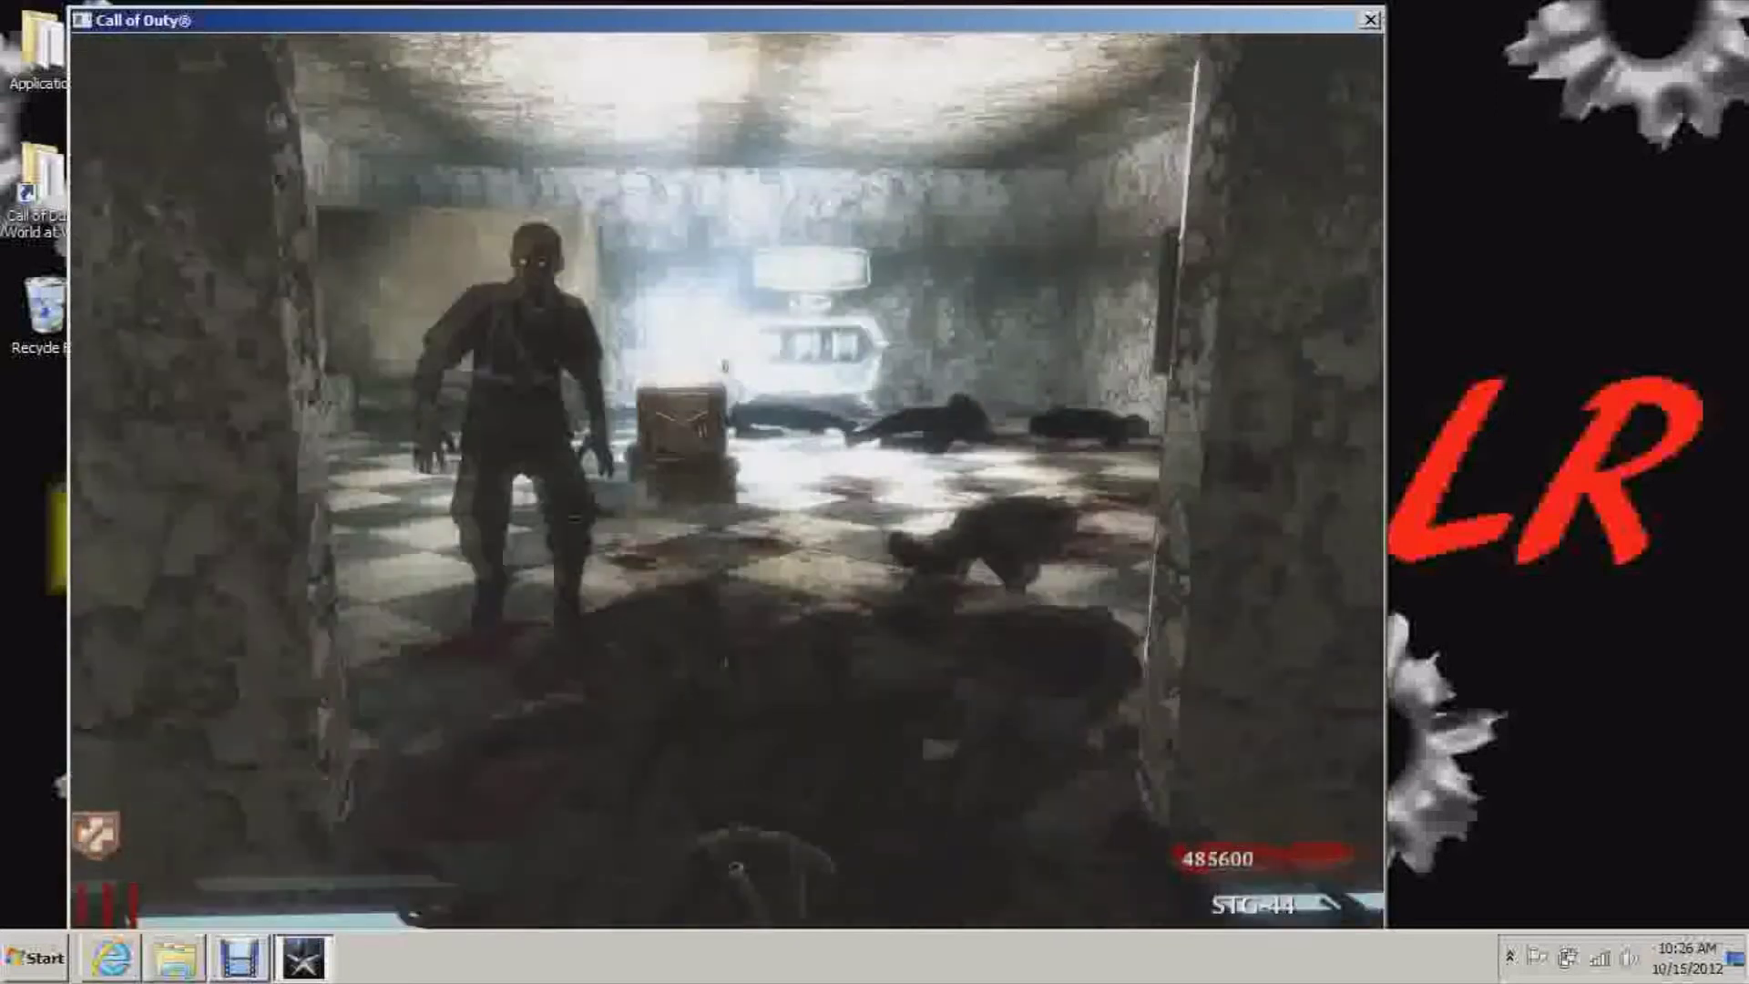
{"action": "key", "text": "w"}
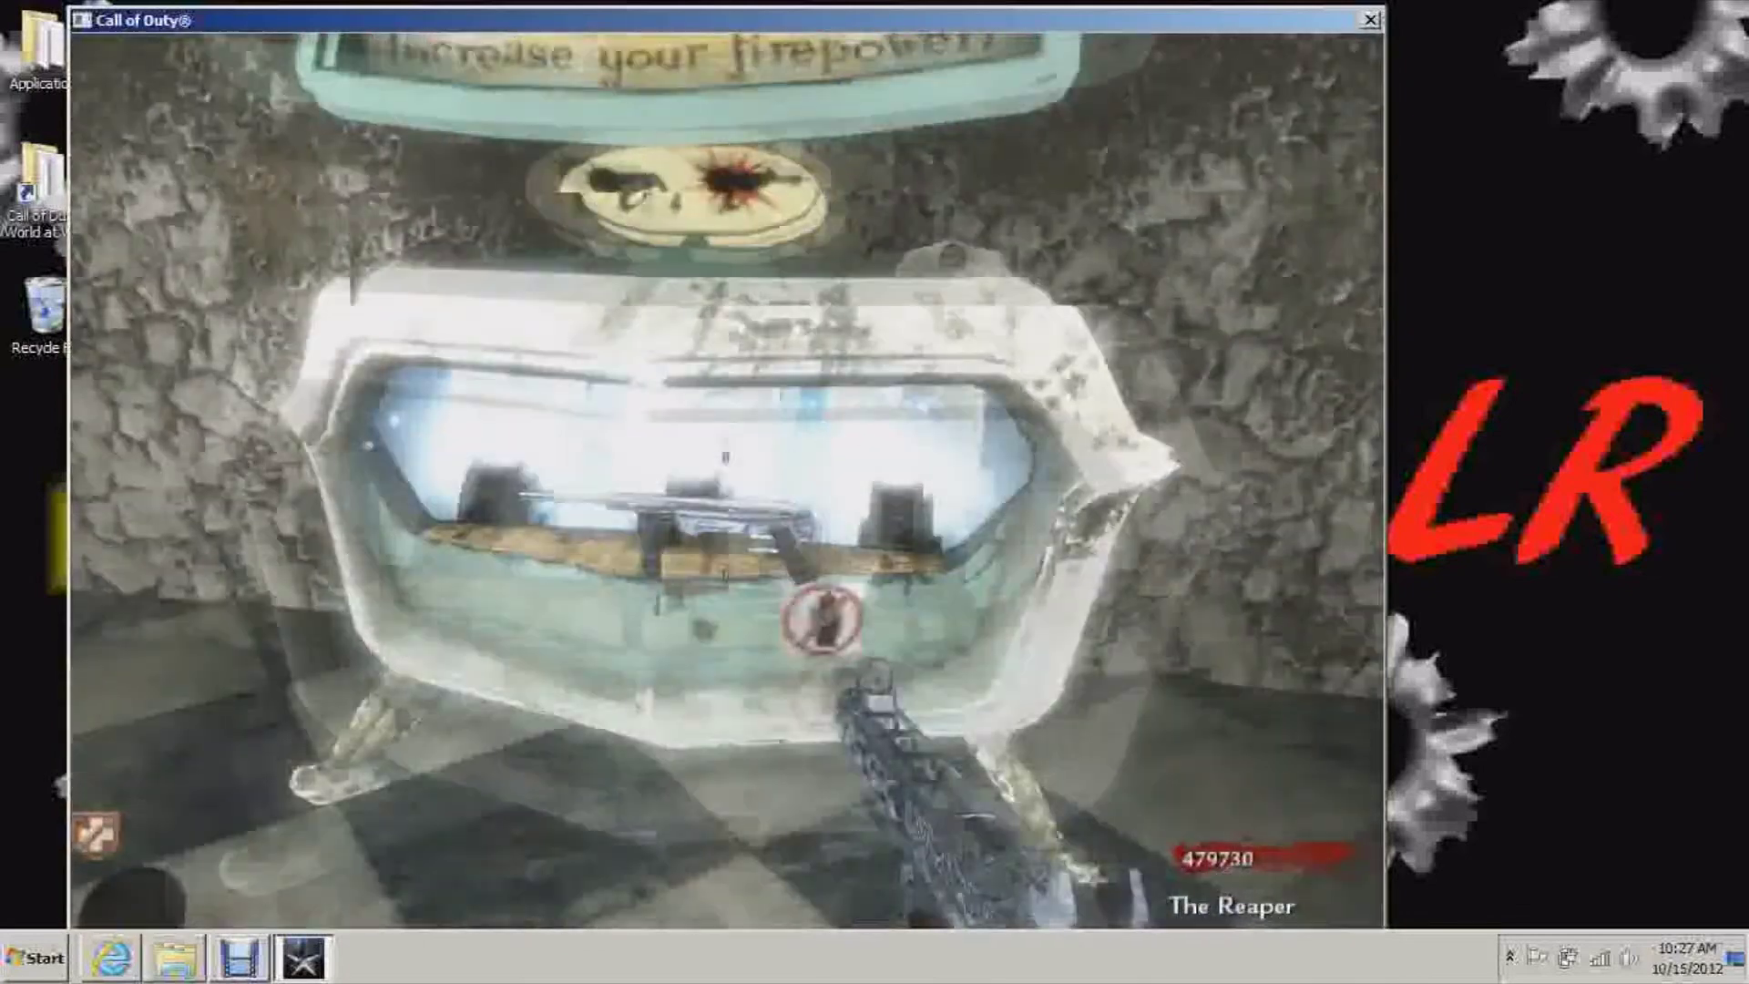
{"action": "key", "text": "1"}
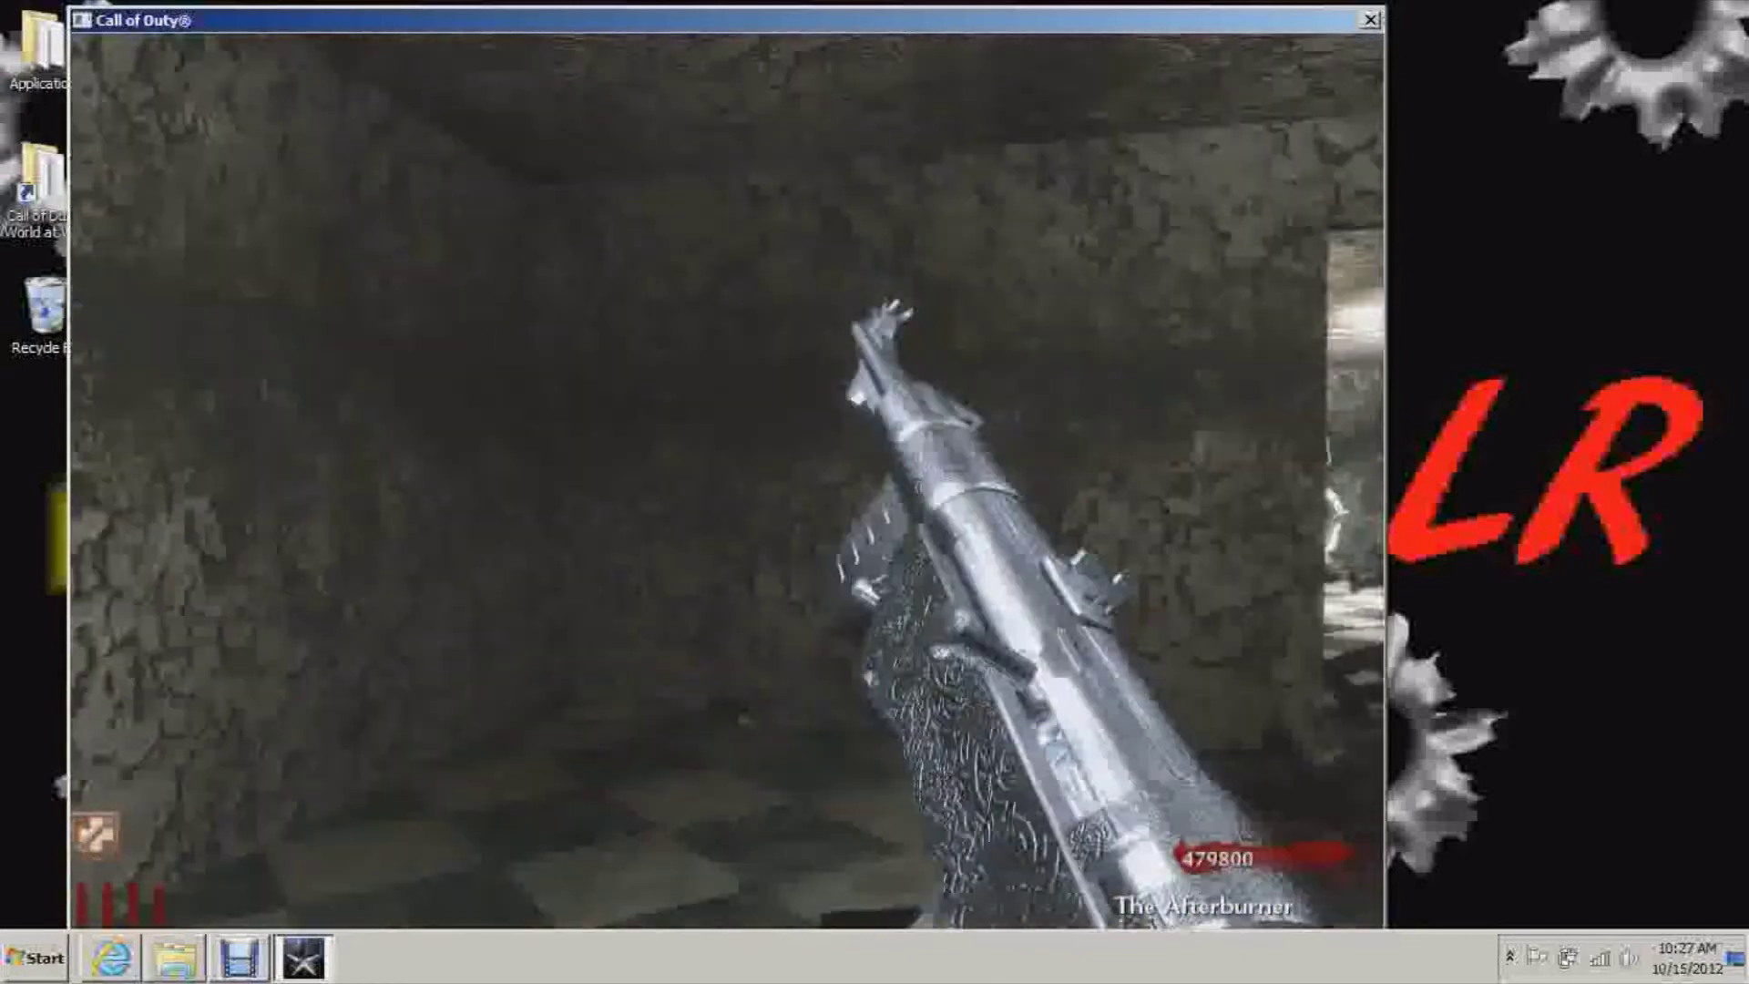
Step: Pause the game to bring up the PAUSED menu for quitting
{"action": "key", "text": "Escape"}
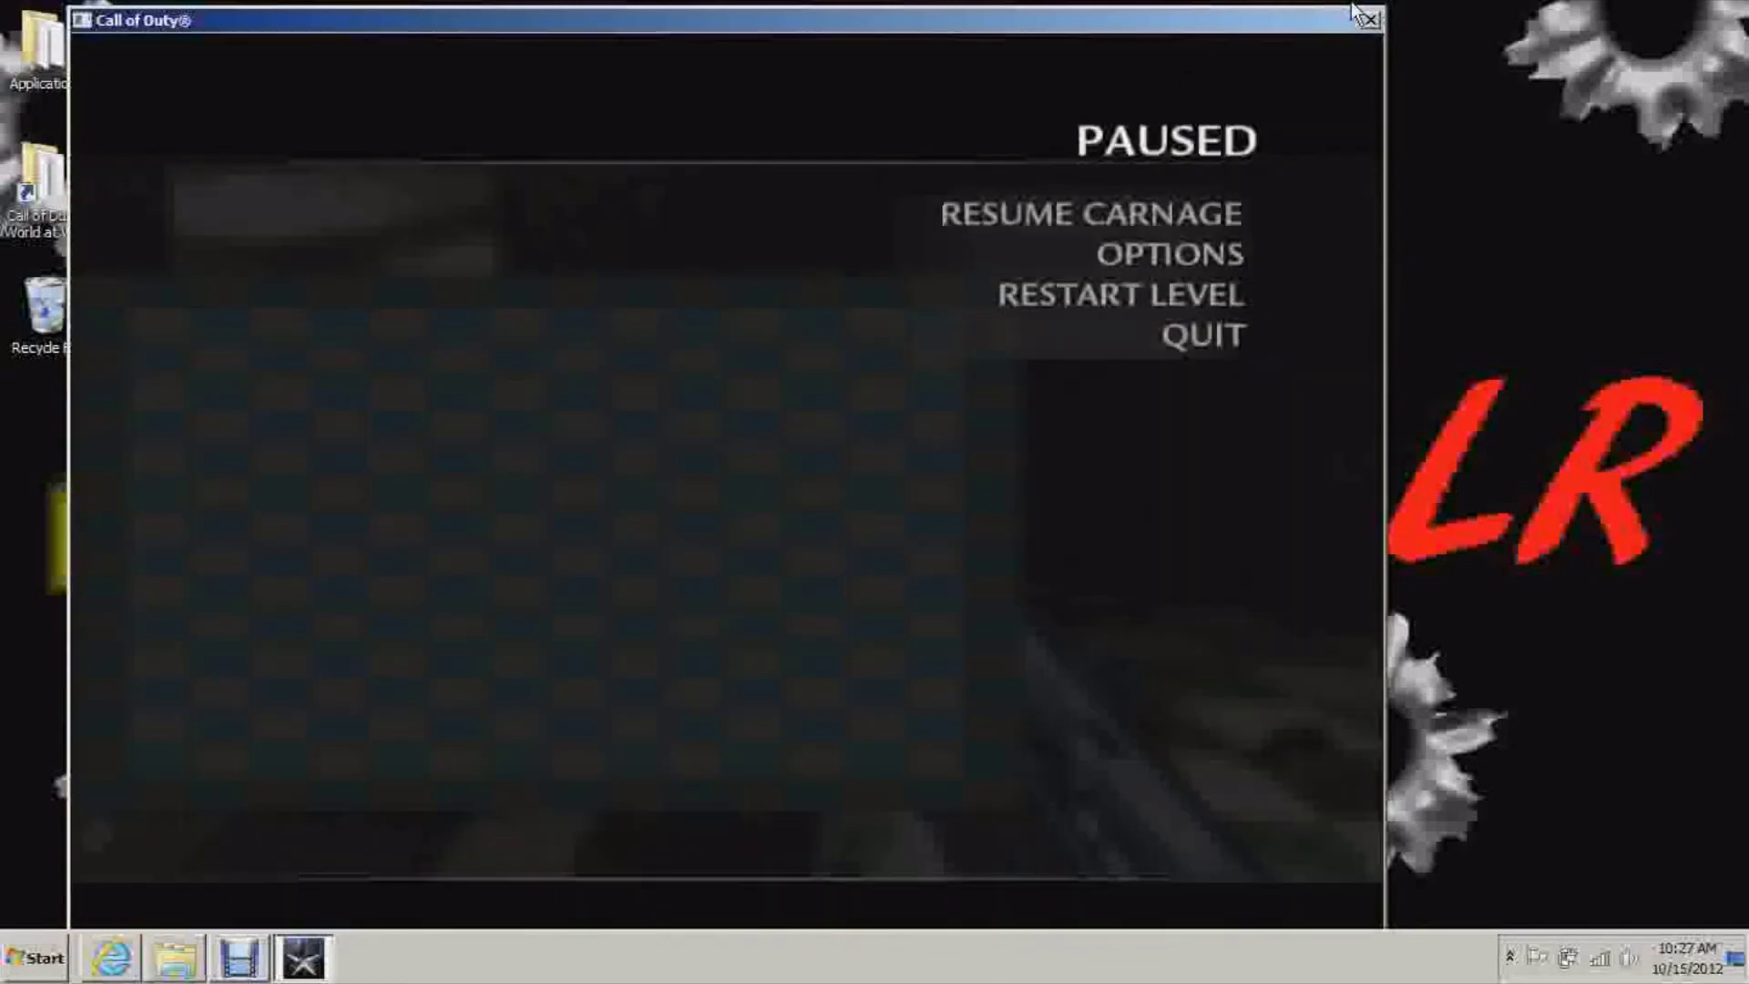